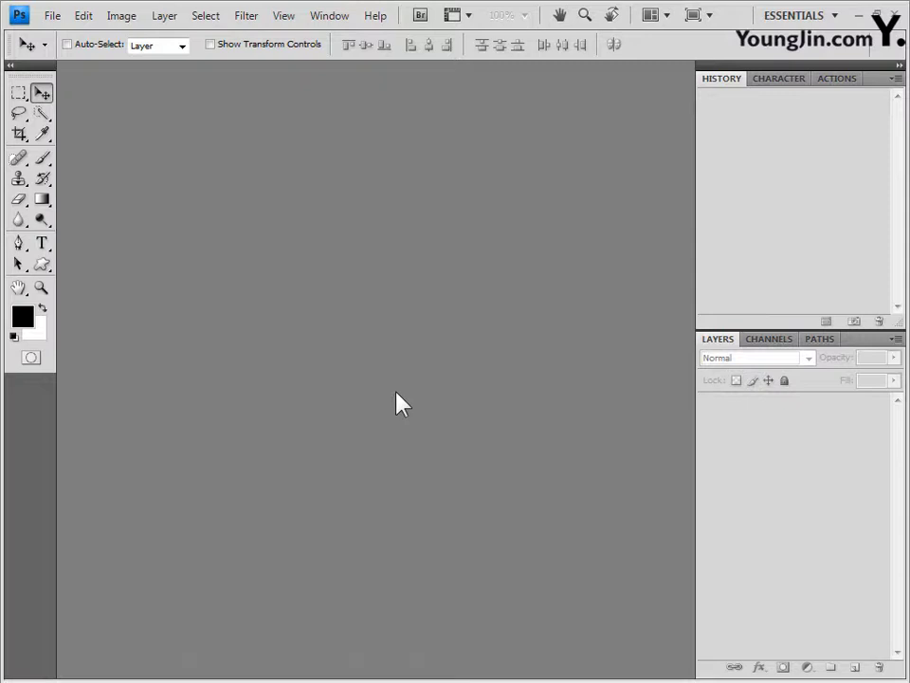
Step: Open the image 자두-1.jpg and float it in its own document window
double_click(299, 258)
left_click_drag(482, 85, 483, 98)
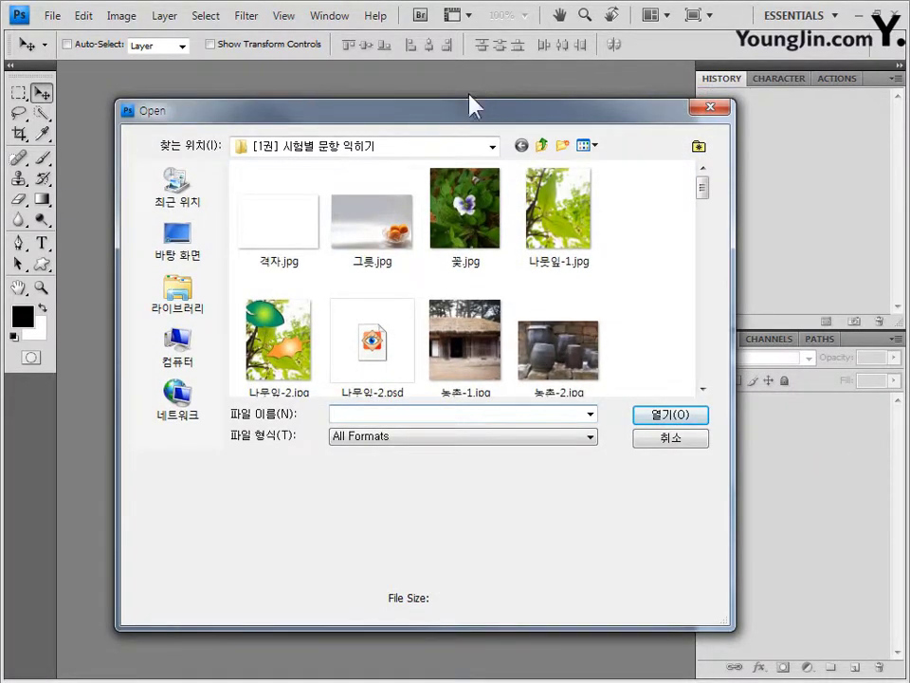
left_click_drag(211, 116, 201, 98)
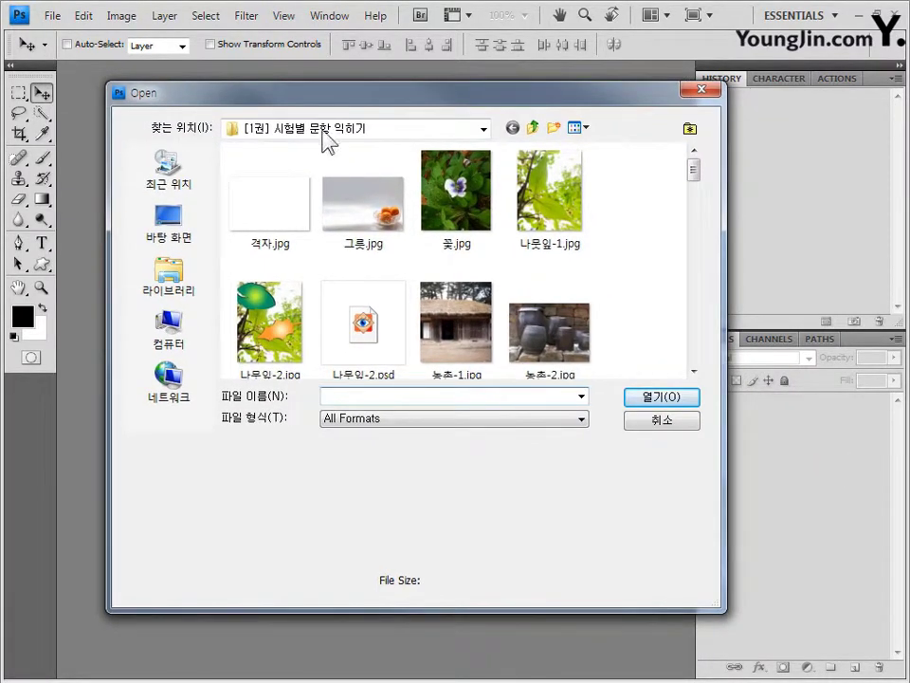
type("자두-1.jpg")
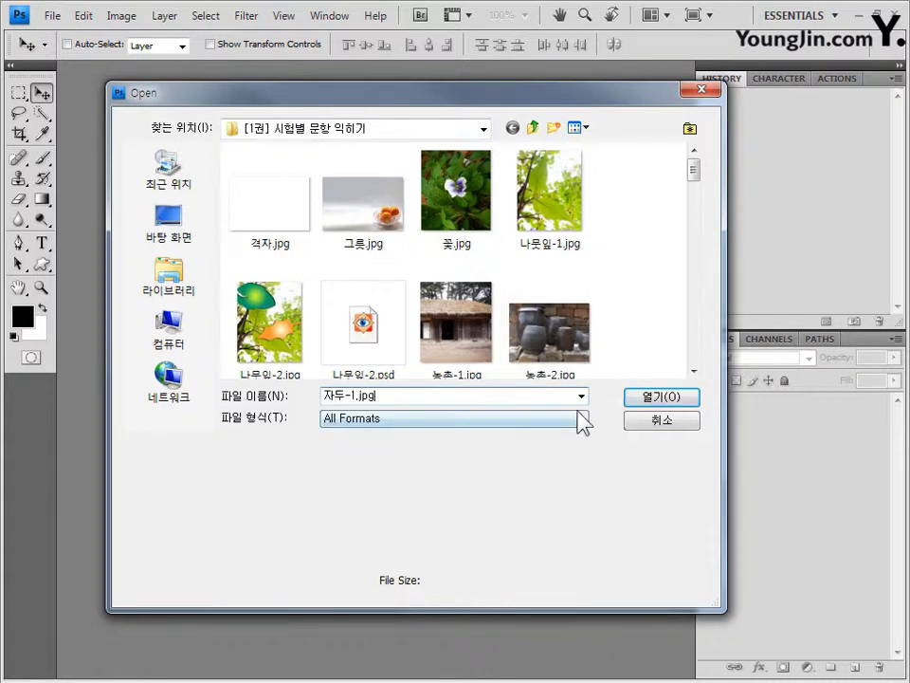
left_click(664, 398)
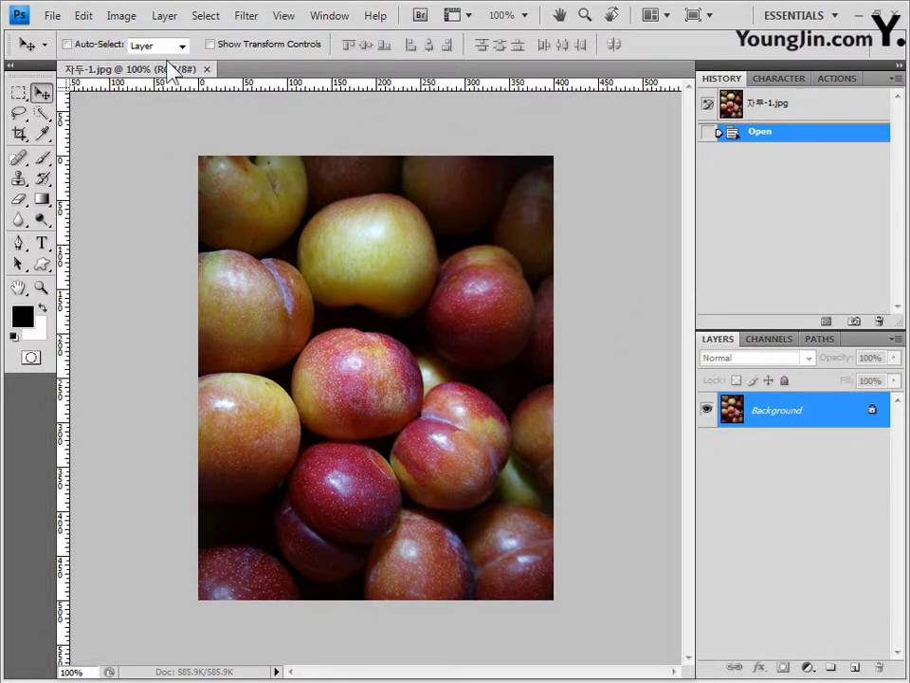
left_click_drag(133, 68, 176, 57)
left_click_drag(227, 9, 286, 100)
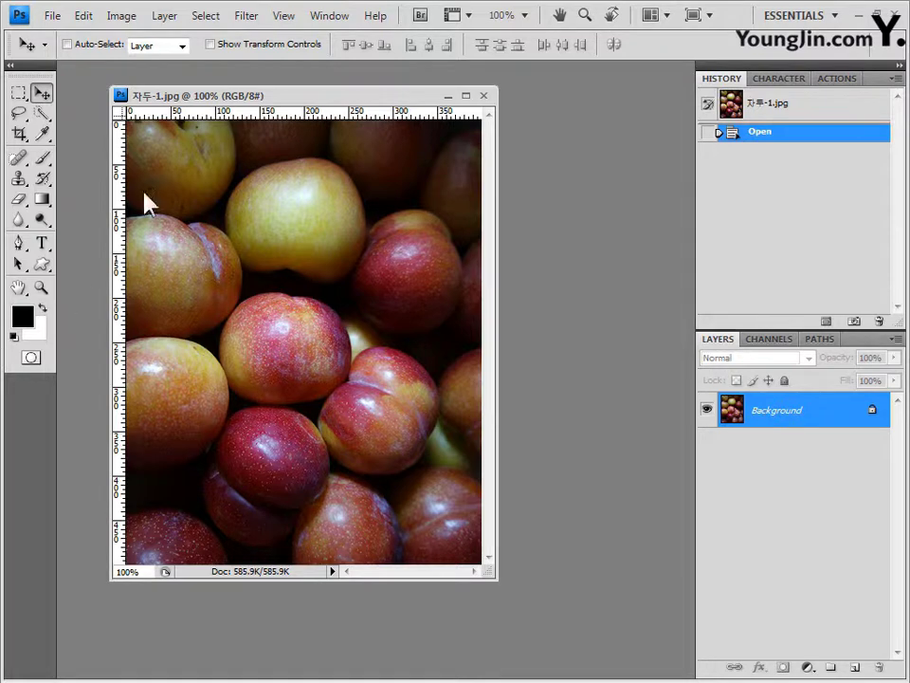
Step: Set up the Quick Selection tool in new selection mode with a 20 px brush diameter
left_click(42, 114)
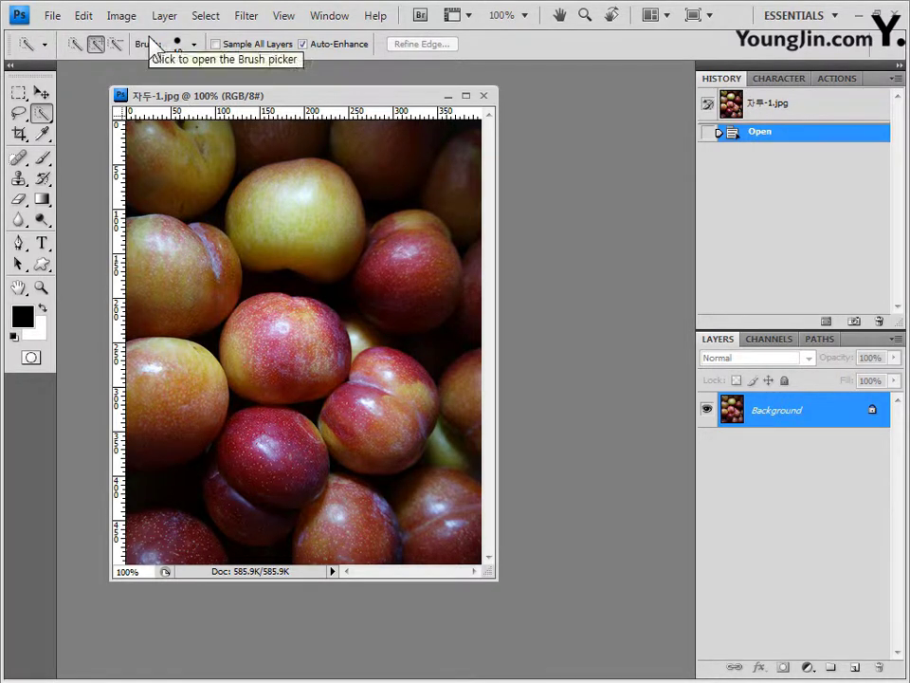
left_click(96, 44)
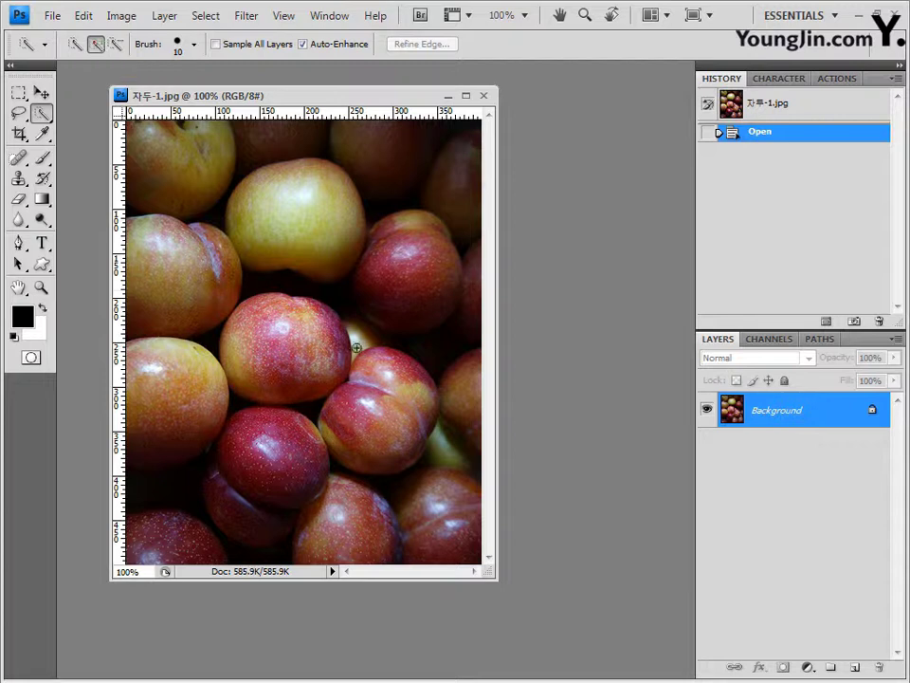
left_click(77, 45)
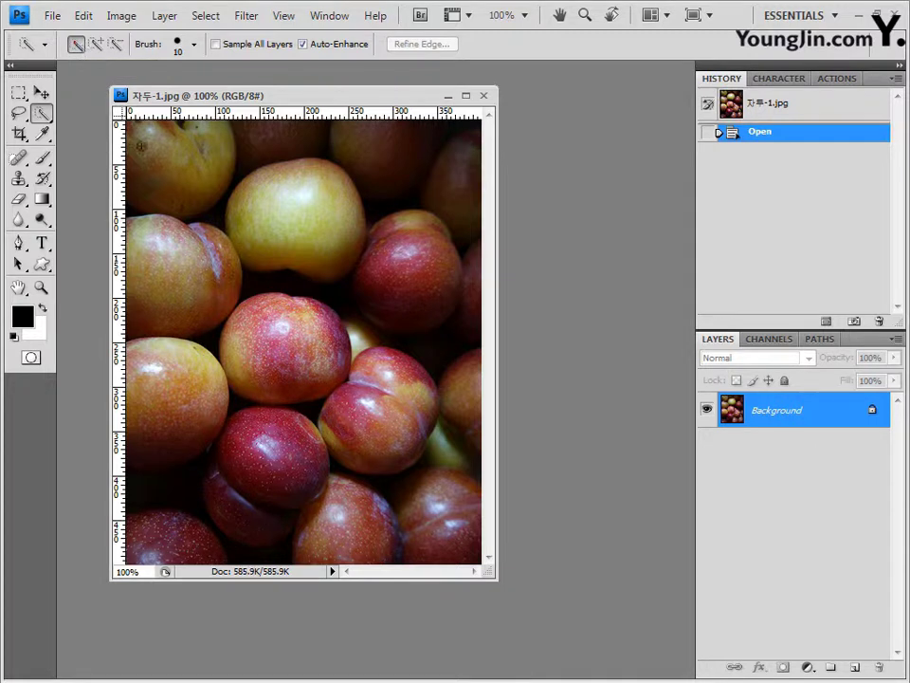
left_click(192, 46)
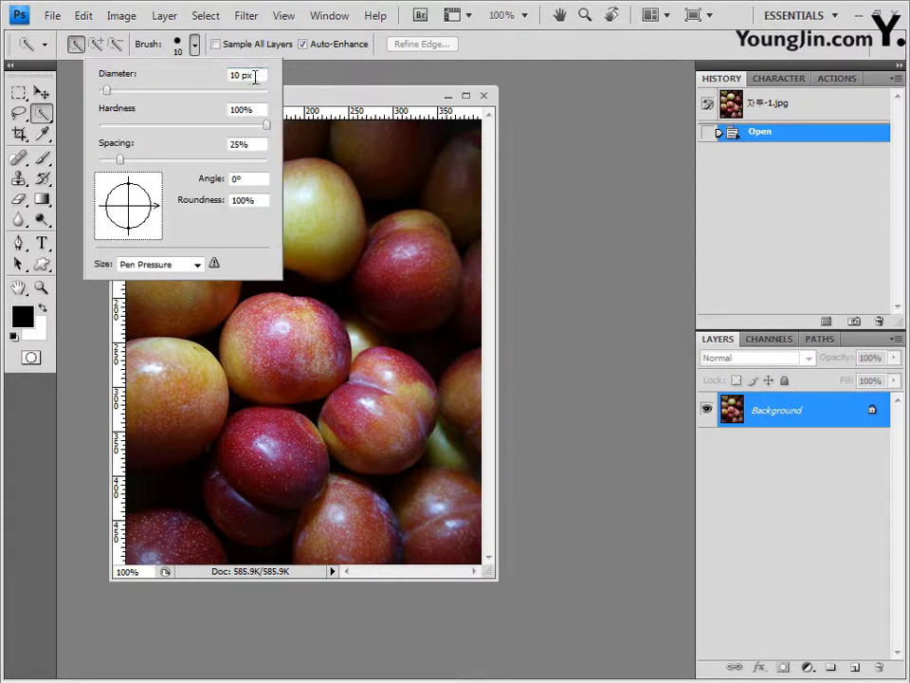
left_click_drag(106, 91, 122, 92)
key("Return")
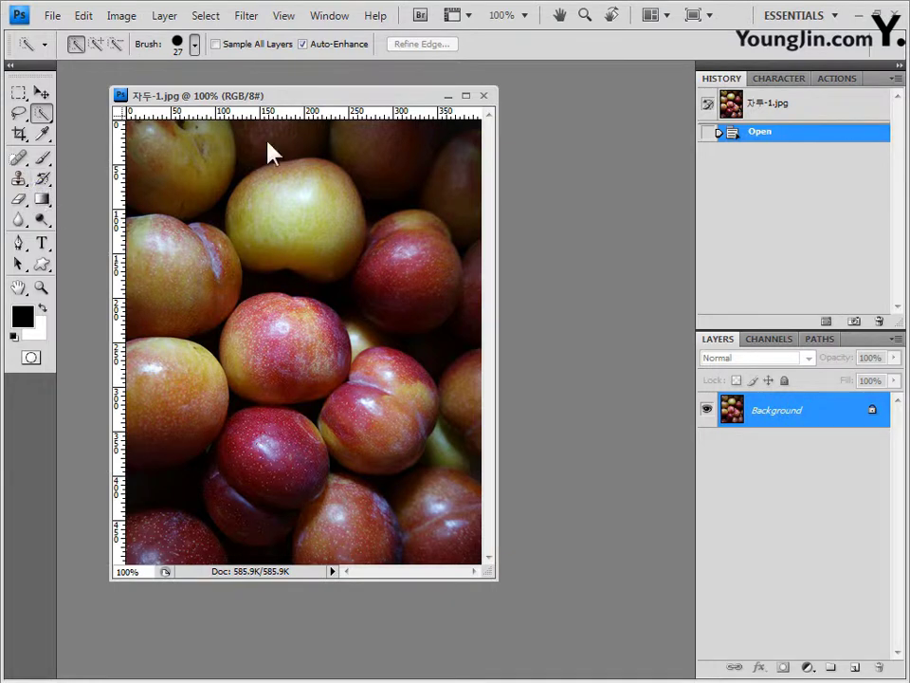
left_click(195, 44)
left_click(116, 90)
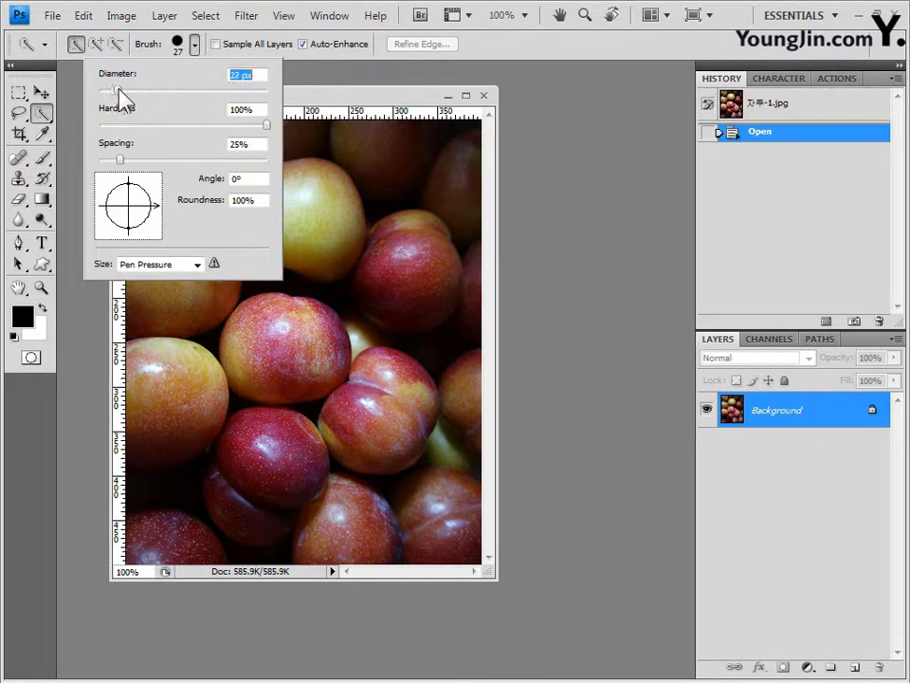
left_click_drag(119, 90, 115, 90)
key("Return")
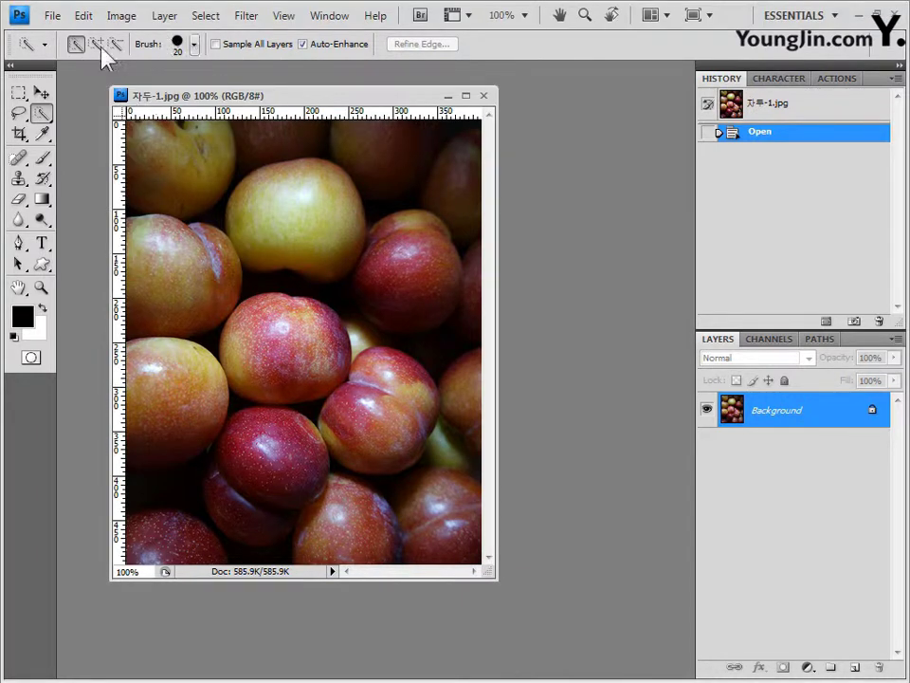
Step: Paint a quick selection over the whole yellow plum in the upper middle of the image
mouse_move(307, 179)
left_mouse_down()
mouse_move(259, 204)
mouse_move(249, 280)
left_mouse_up()
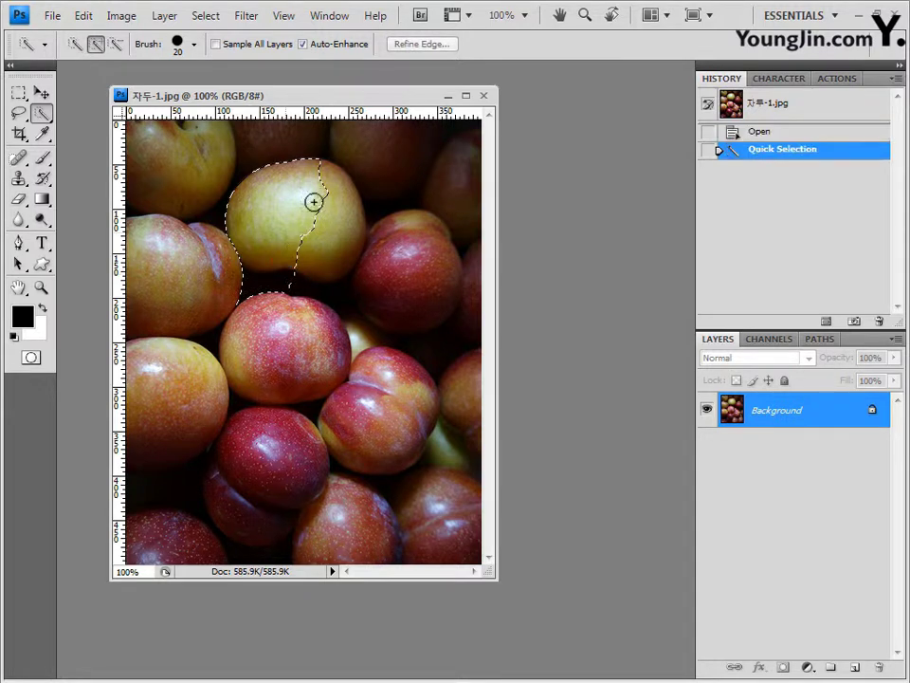
mouse_move(313, 201)
left_mouse_down()
mouse_move(325, 177)
mouse_move(337, 205)
mouse_move(334, 242)
left_mouse_up()
left_click(351, 232)
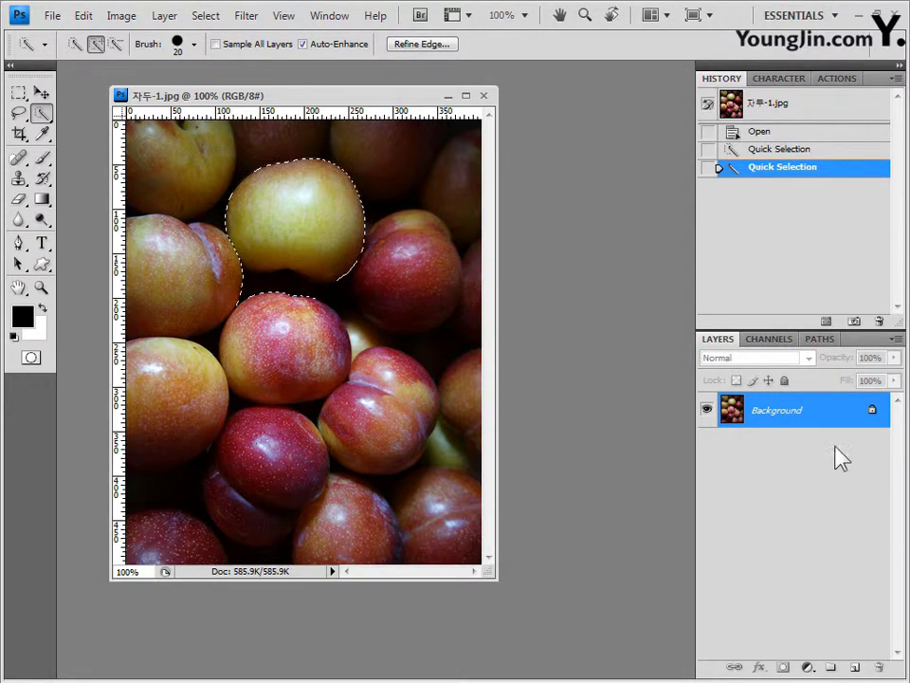
Step: Add a Hue/Saturation adjustment layer for the selected plum and move its settings clear of the image
left_click(808, 669)
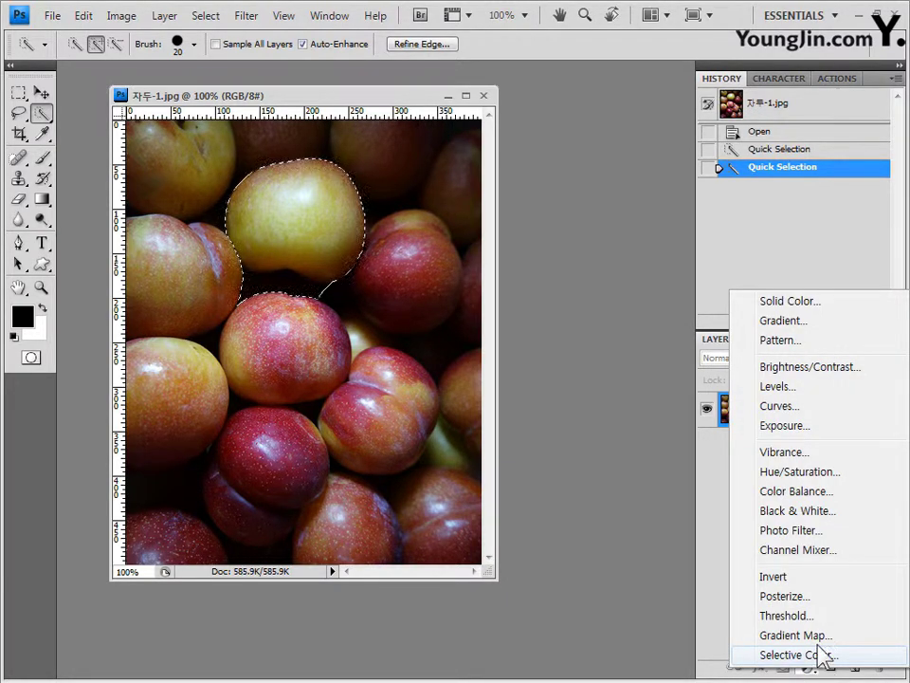
left_click(823, 476)
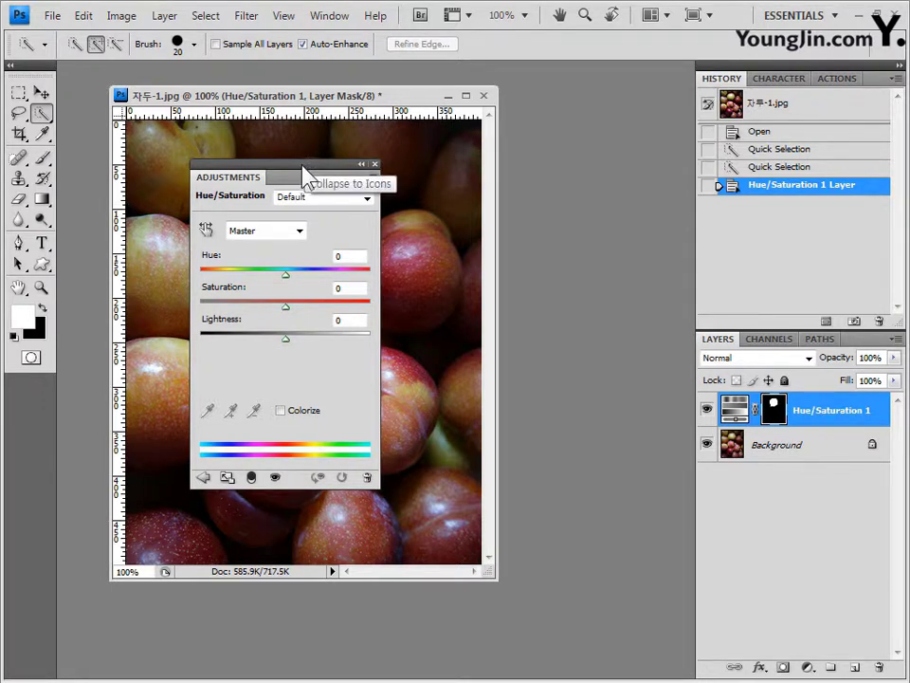
left_click_drag(302, 166, 612, 153)
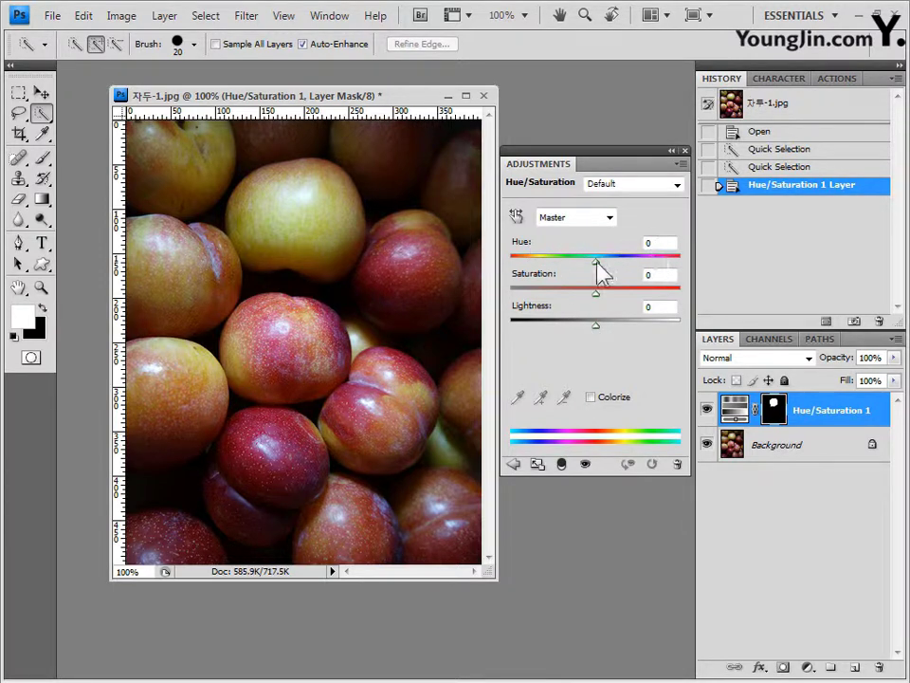
Step: Try different hue shifts on the plum, including a green tint at +54, and reset Hue to 0
left_click_drag(597, 264, 594, 263)
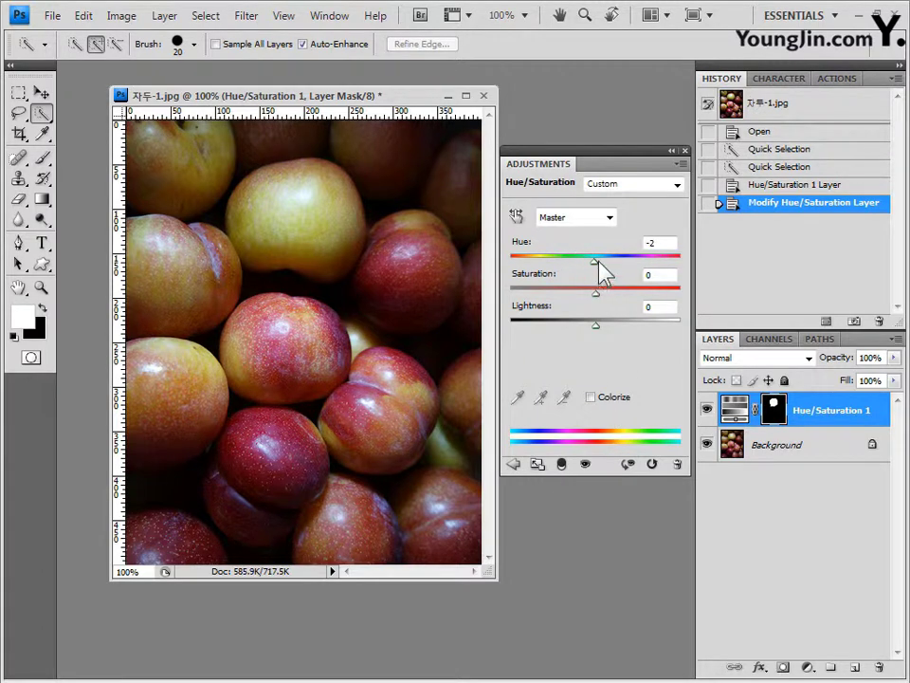
left_click_drag(600, 262, 637, 263)
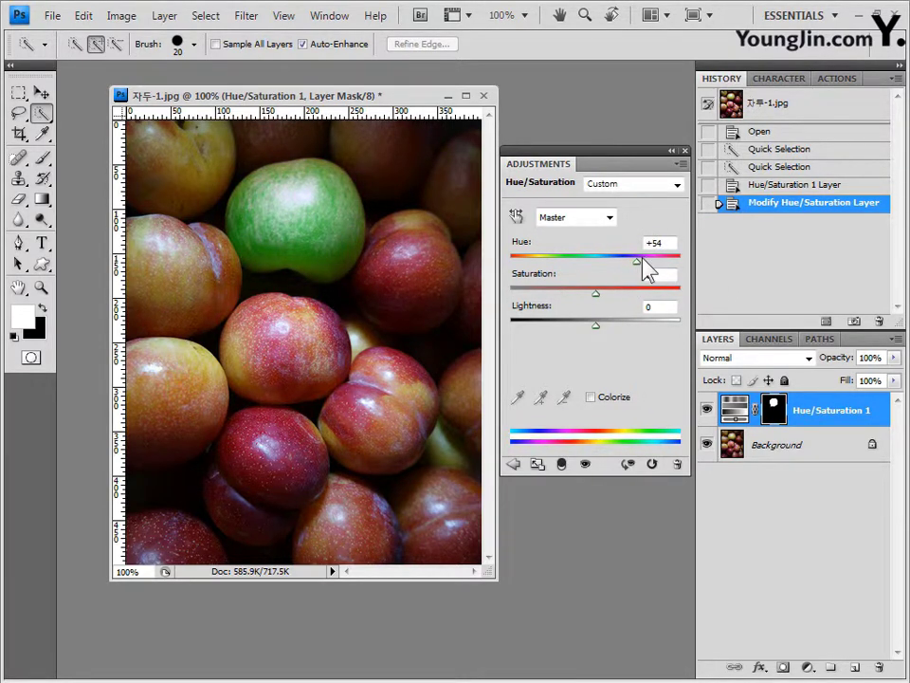
mouse_move(636, 264)
left_mouse_down()
mouse_move(550, 286)
mouse_move(637, 275)
left_mouse_up()
left_click_drag(638, 264, 588, 278)
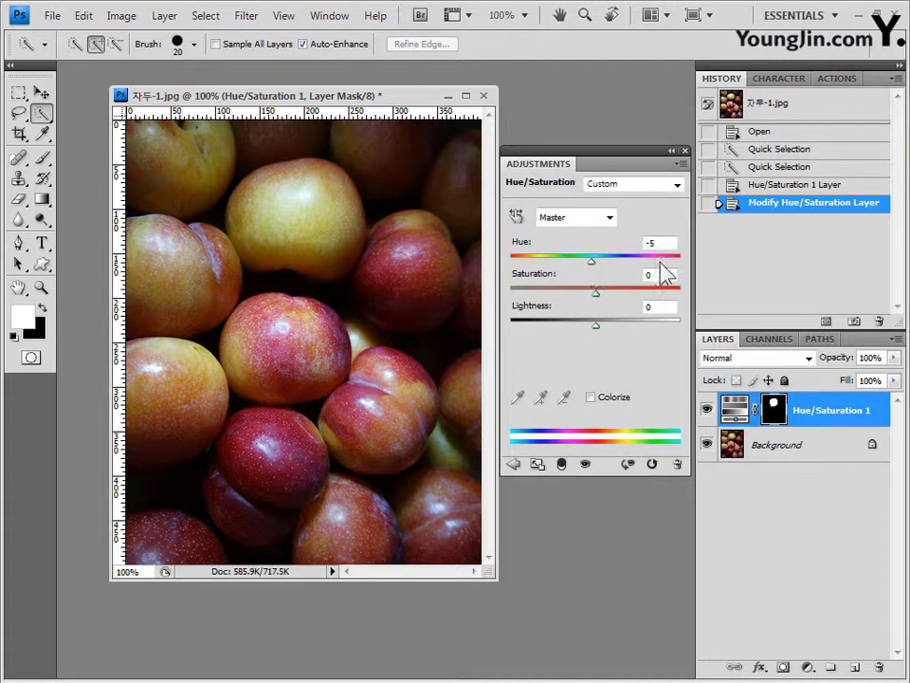
left_click_drag(590, 266, 597, 269)
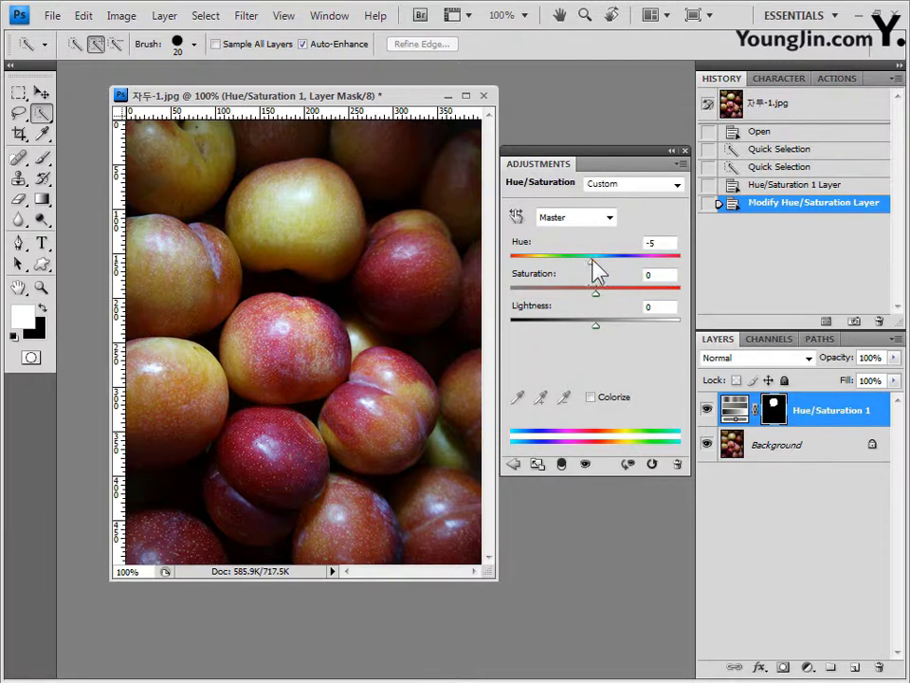
double_click(670, 243)
type("0")
Step: Set the plum's Hue to -40 and dock the Adjustments panel in the History group, leaving History in front
left_click_drag(595, 262, 563, 260)
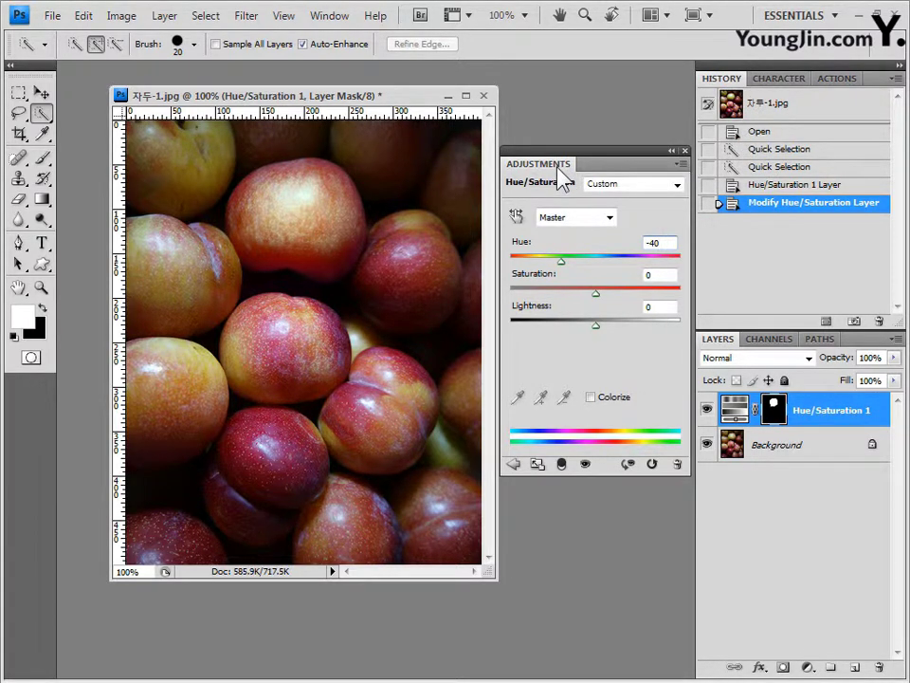
left_click_drag(558, 162, 878, 86)
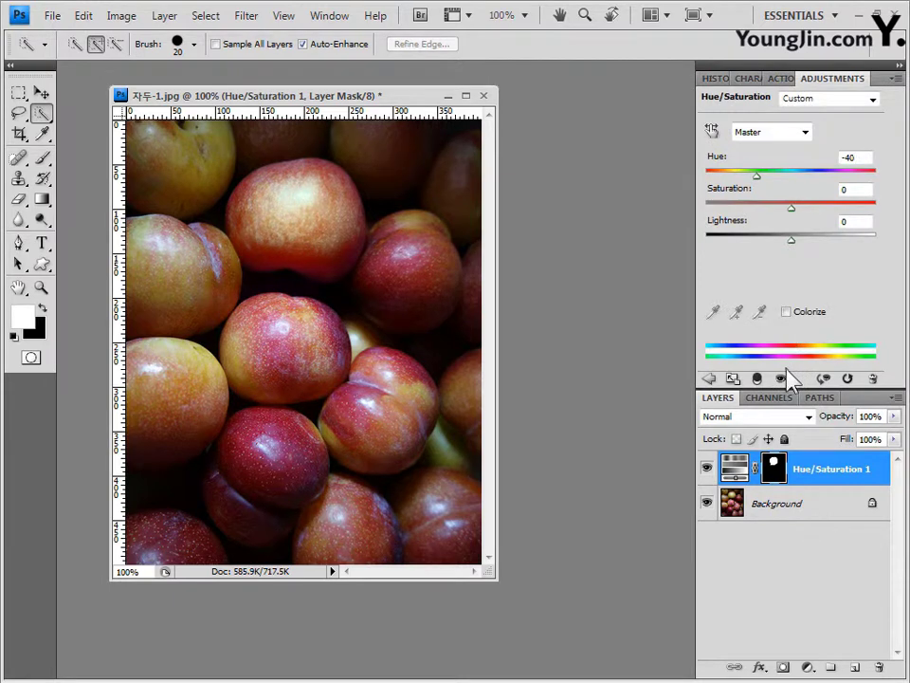
left_click(716, 79)
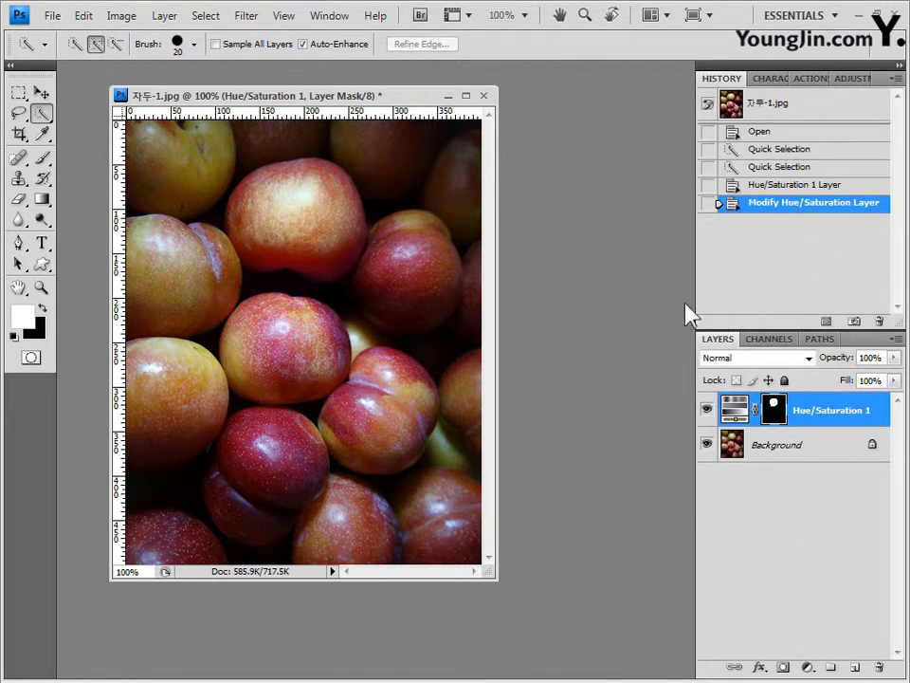
Step: Close the plum image and open 주차장-1.jpg and 주차장-2.jpg together
left_click(484, 99)
left_click(451, 273)
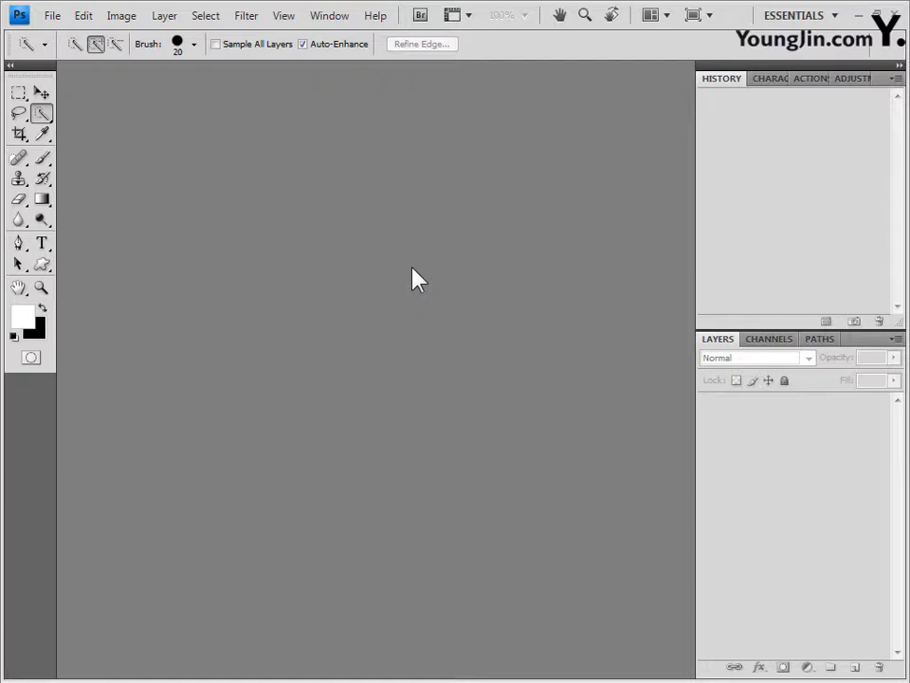
left_click(52, 15)
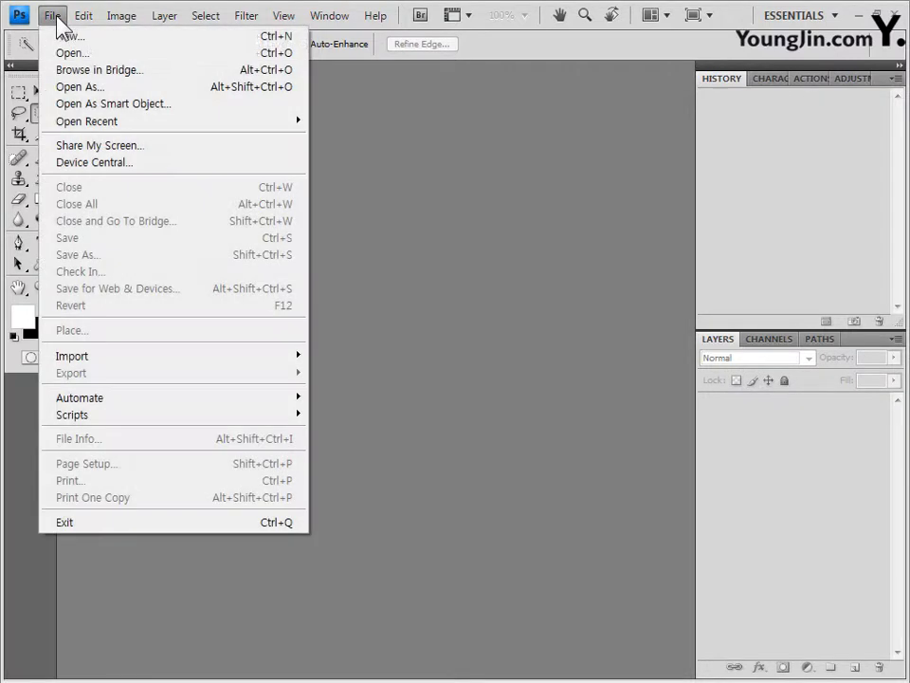
left_click(65, 53)
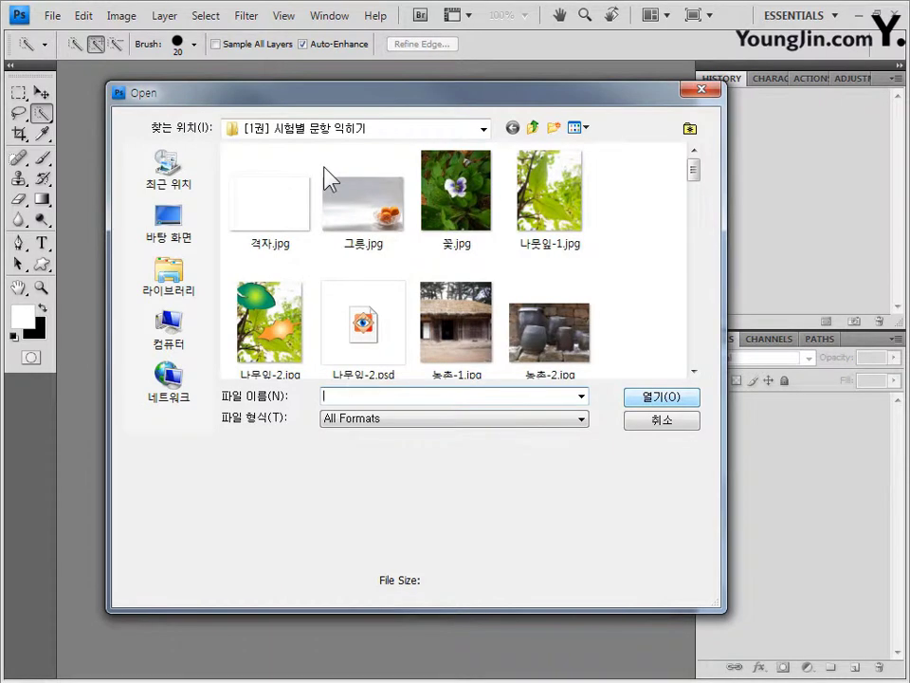
type("\"주차장-1.jpg\" \"주차장-2.jpg\"")
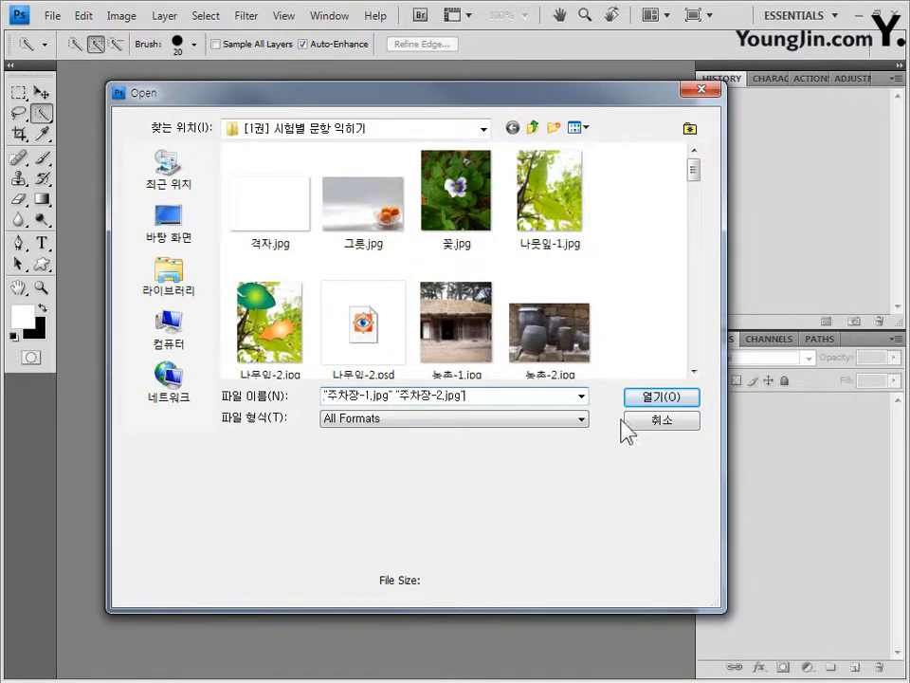
left_click(667, 400)
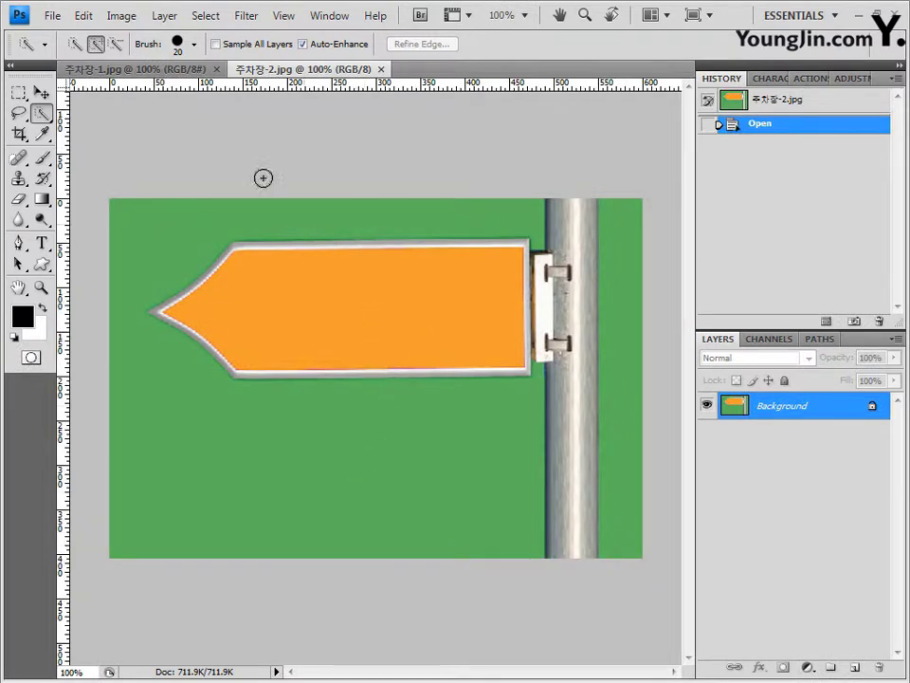
Step: Float both parking images in separate windows and place 주차장-2.jpg in front, fully inside the workspace
left_click_drag(179, 71, 310, 99)
left_click_drag(183, 71, 495, 144)
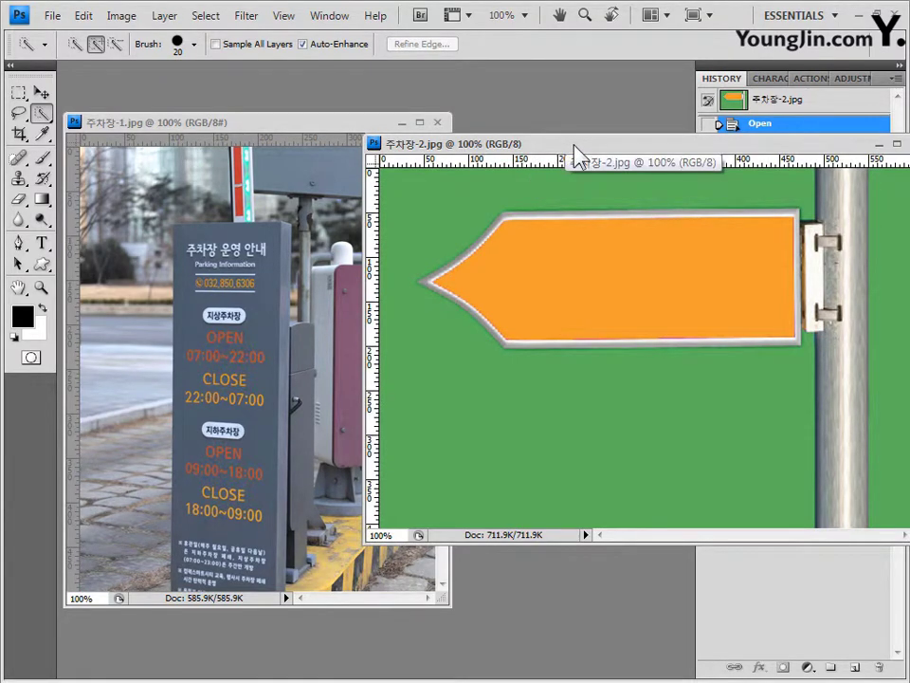
left_click_drag(573, 150, 342, 196)
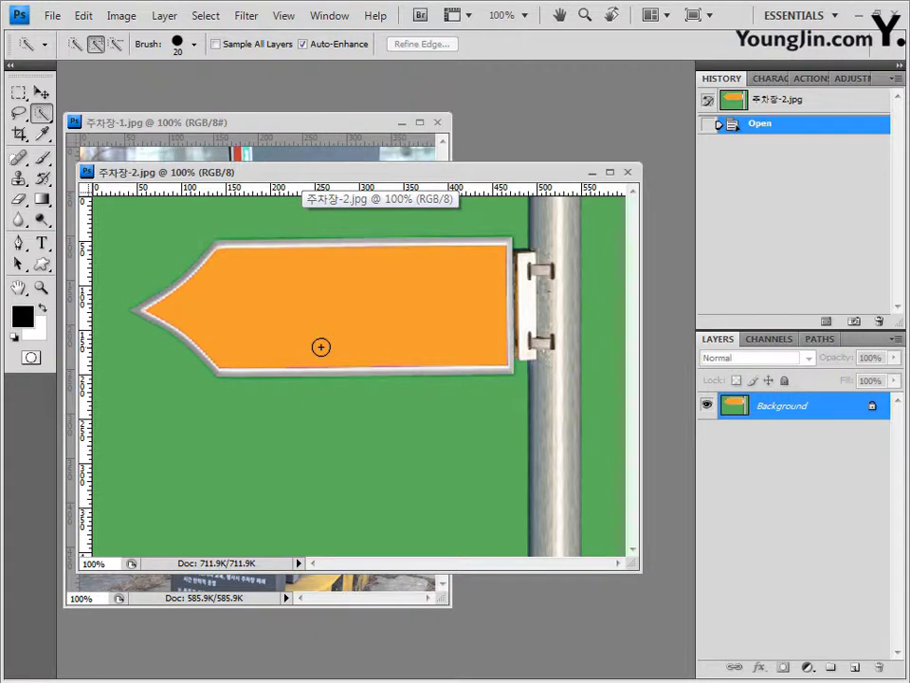
Step: Switch from the Quick Selection tool to the Magic Wand tool for the sign image
left_click(42, 116)
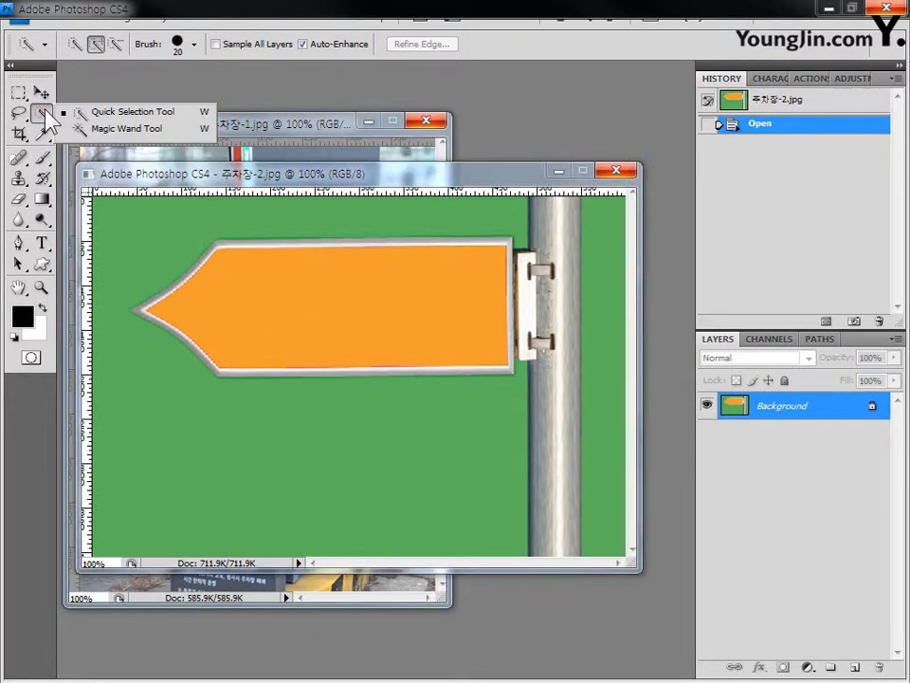
left_click(123, 130)
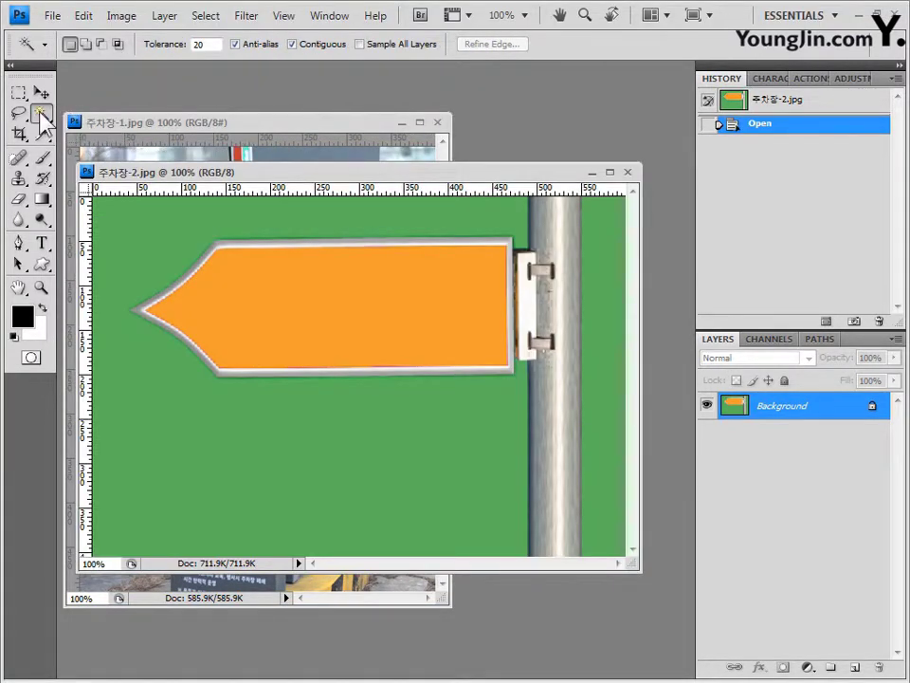
left_click(42, 114)
left_click(123, 130)
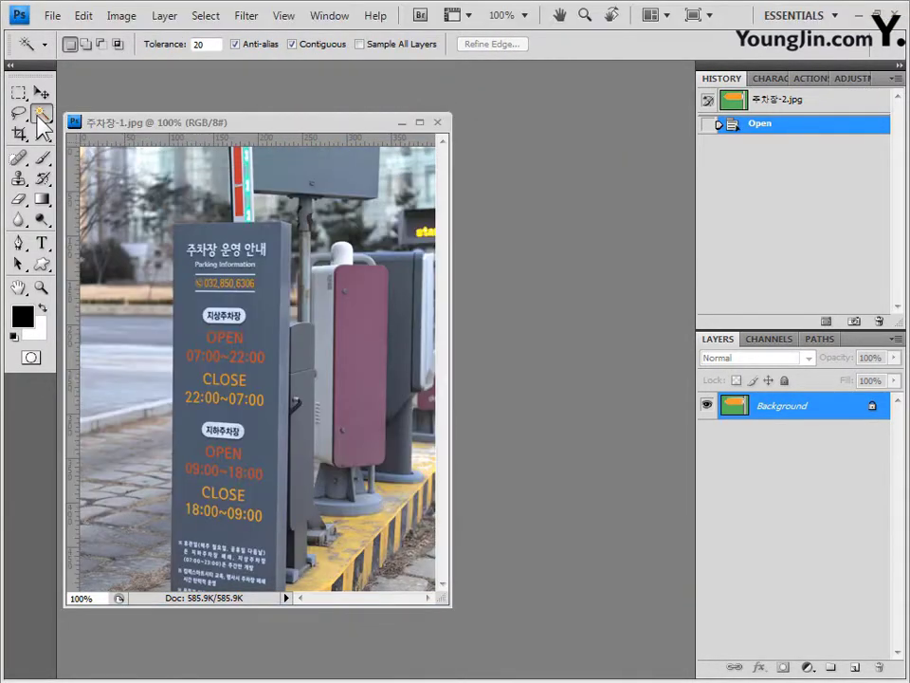
left_click(42, 114)
left_click(76, 131)
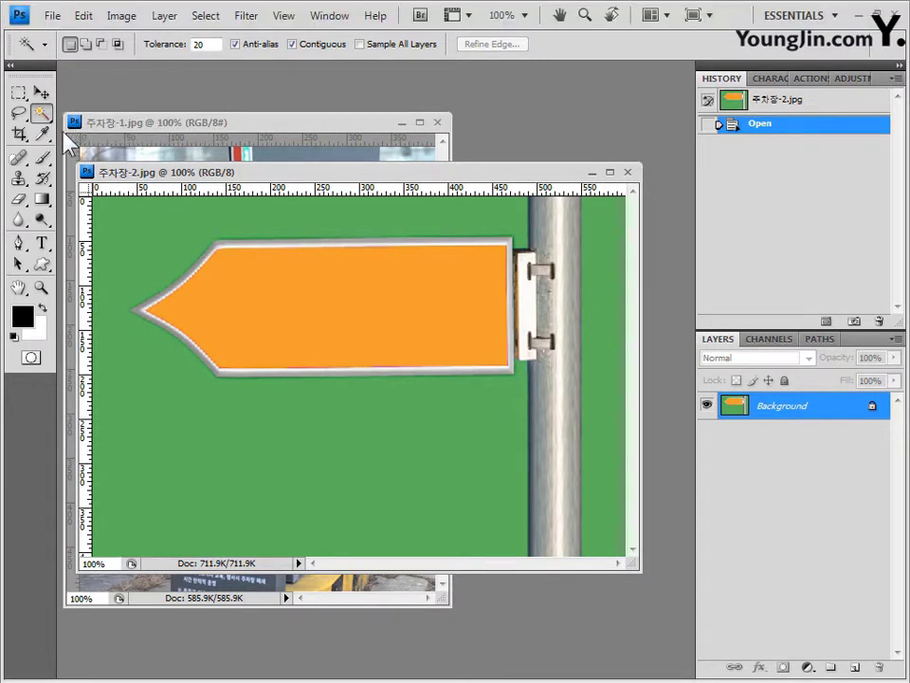
Step: Set the Magic Wand to add to the selection at tolerance 20, and select the green background around the orange sign
left_click(87, 44)
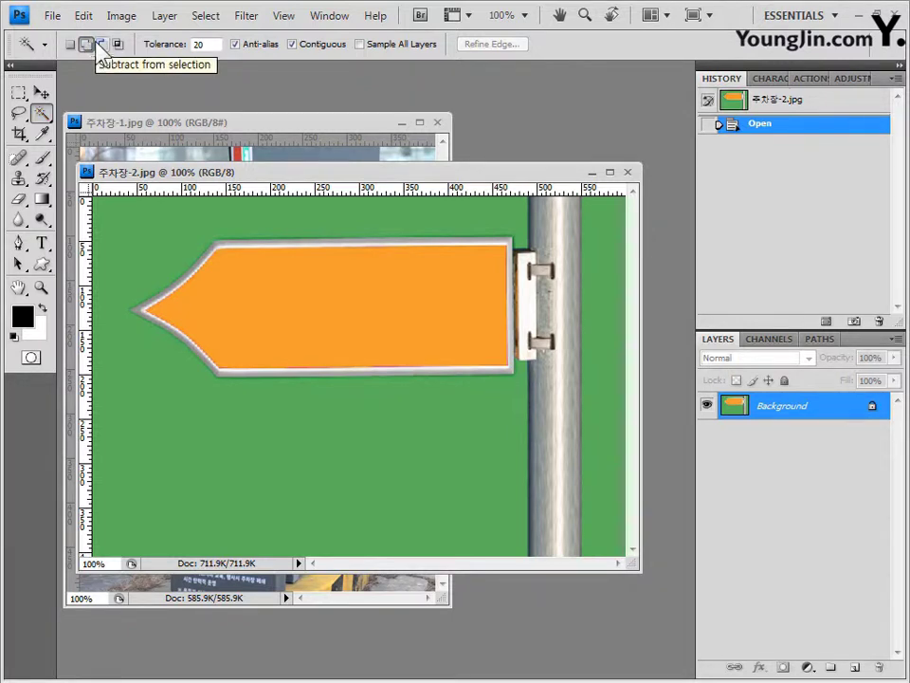
double_click(204, 45)
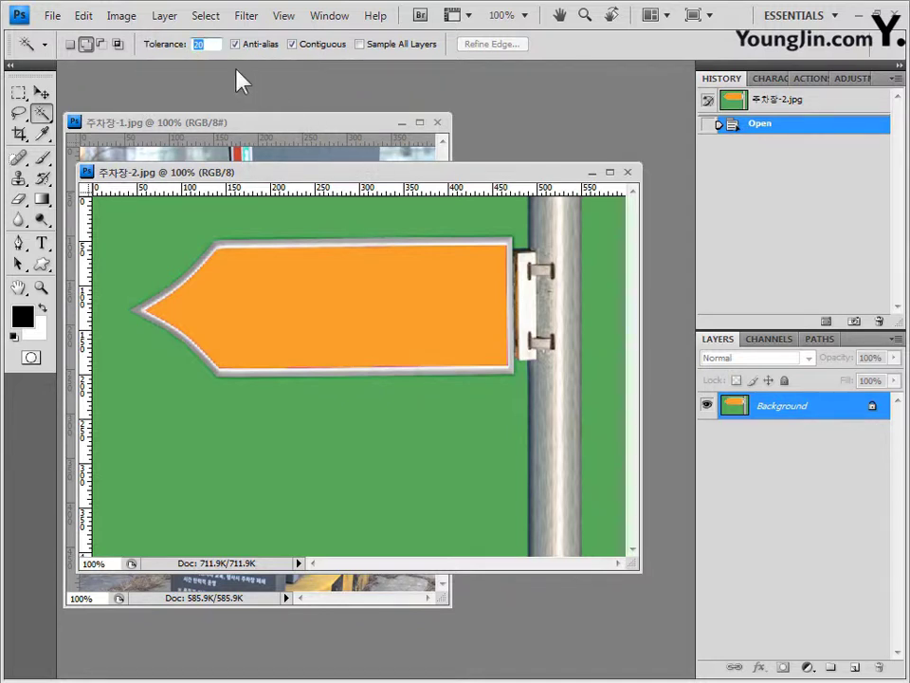
type("20")
left_click_drag(437, 166, 442, 114)
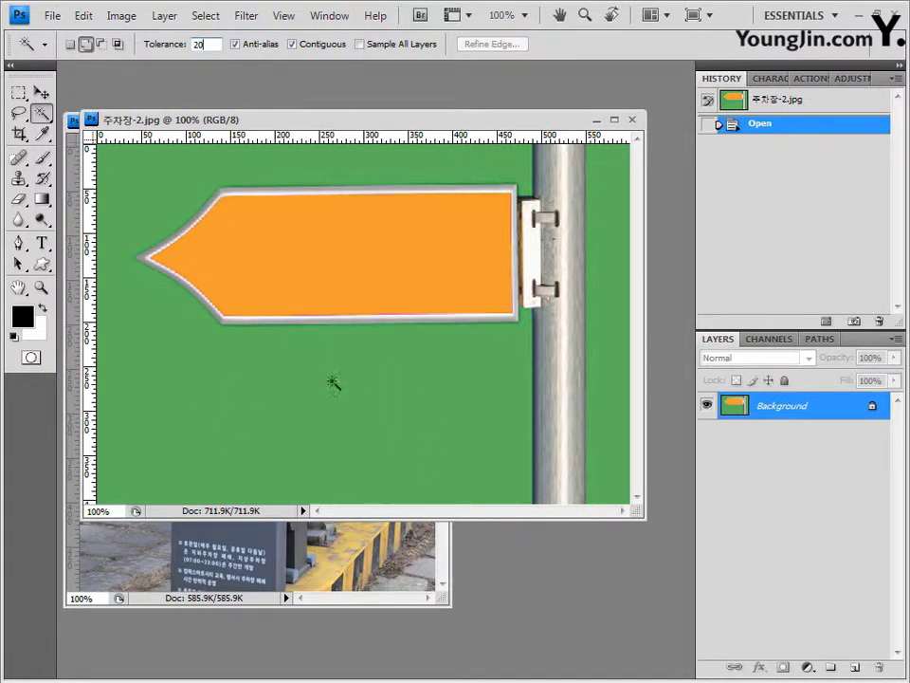
left_click(432, 383)
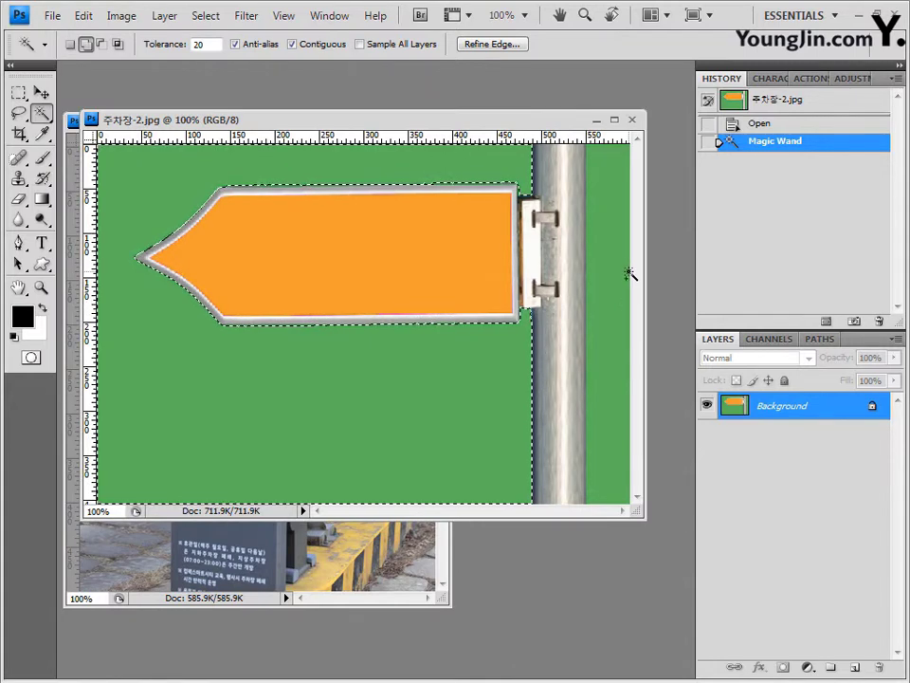
Step: Add the green strip on the far side of the pole to the selection, and invert it to select the sign and pole
left_click(84, 45)
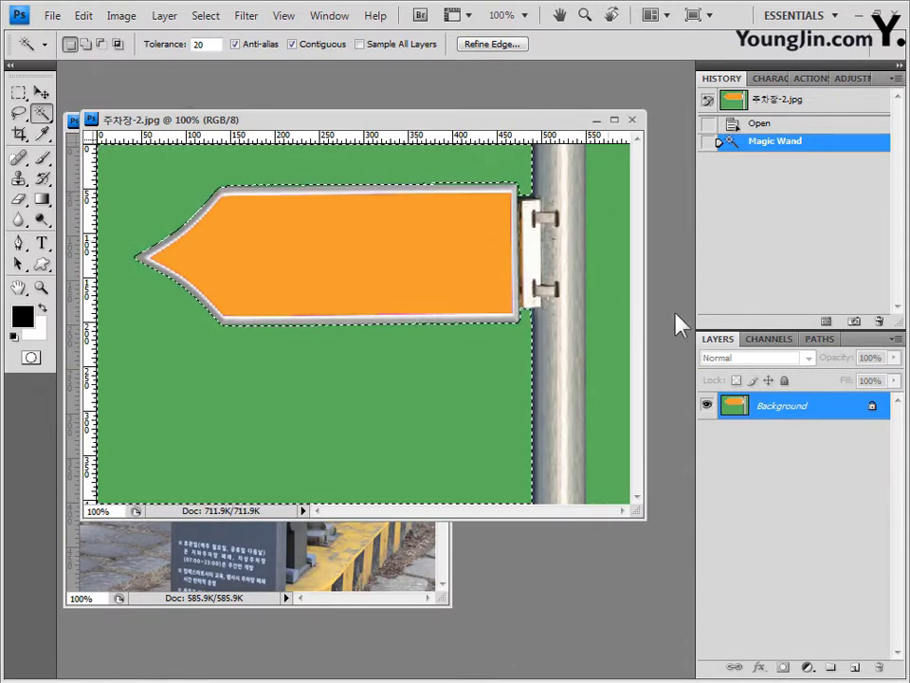
left_click(612, 330)
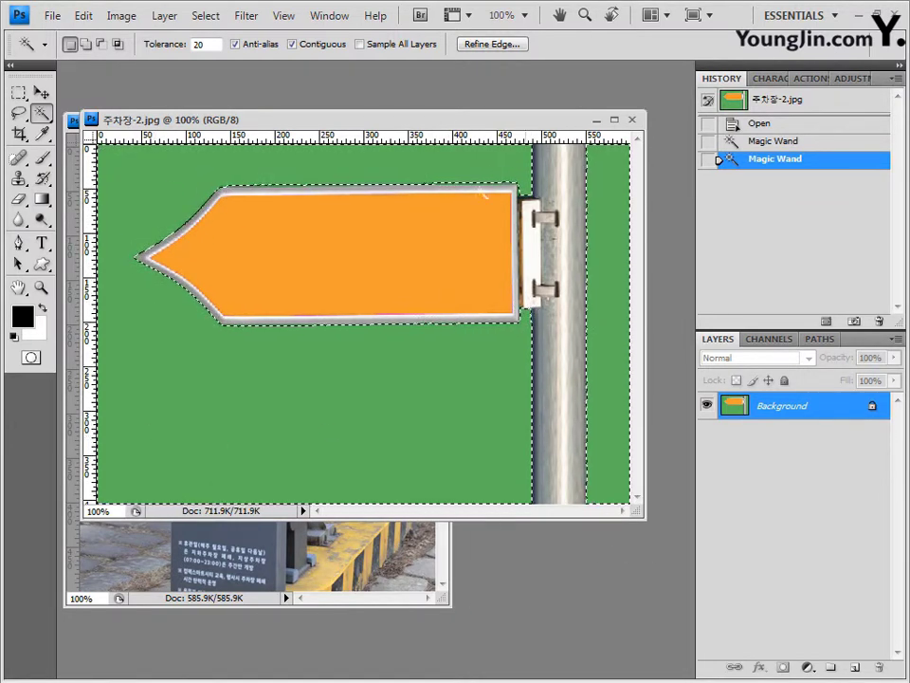
left_click(221, 21)
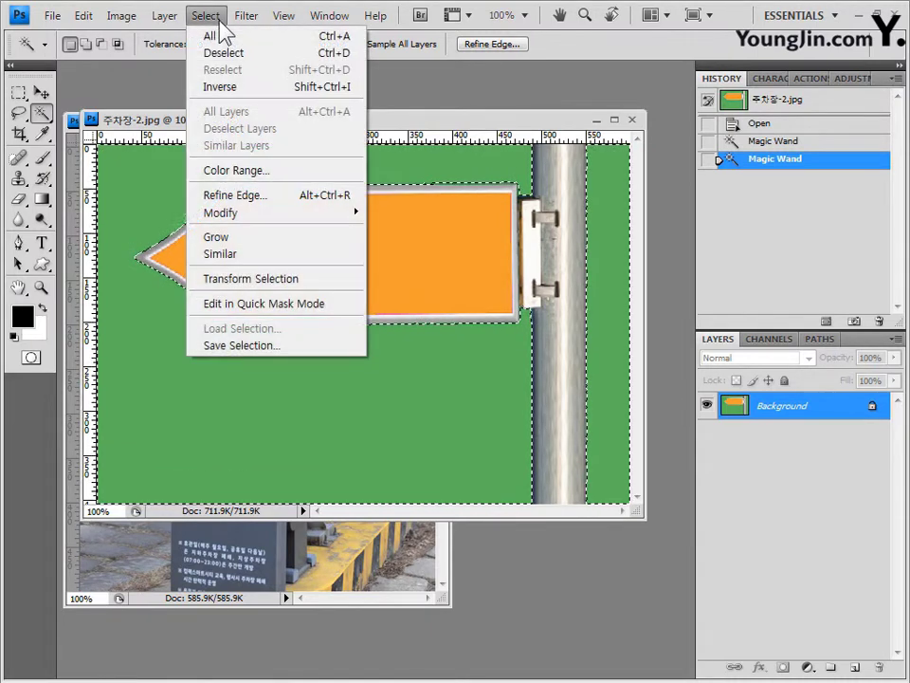
left_click(247, 87)
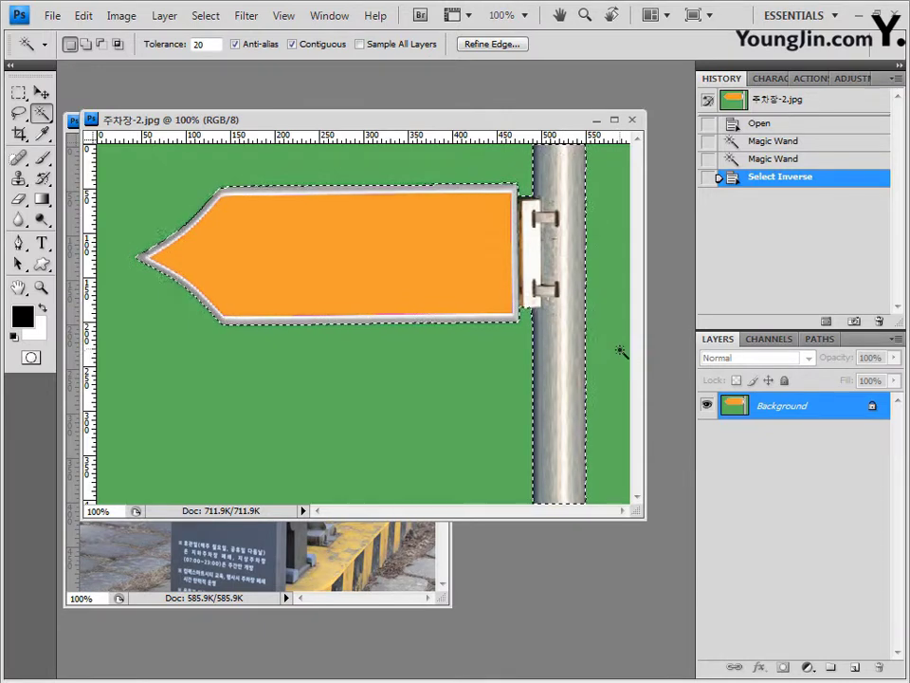
Step: Copy the selected sign and pole into 주차장-1.jpg, scaled to 47%, rotated 18.8° and pointing at the lower part of the information board
left_click(408, 599)
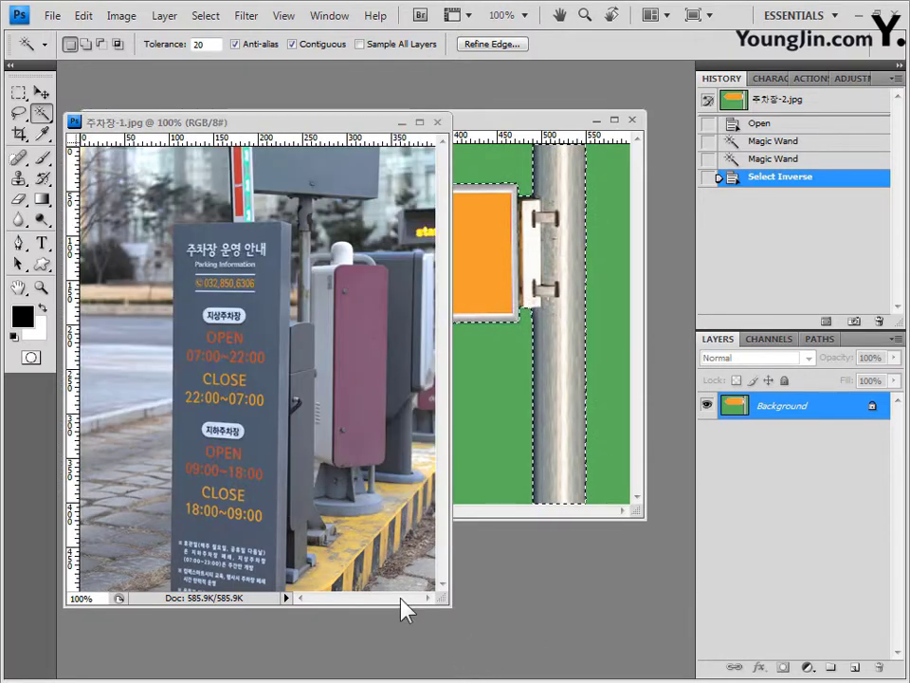
left_click_drag(338, 122, 346, 93)
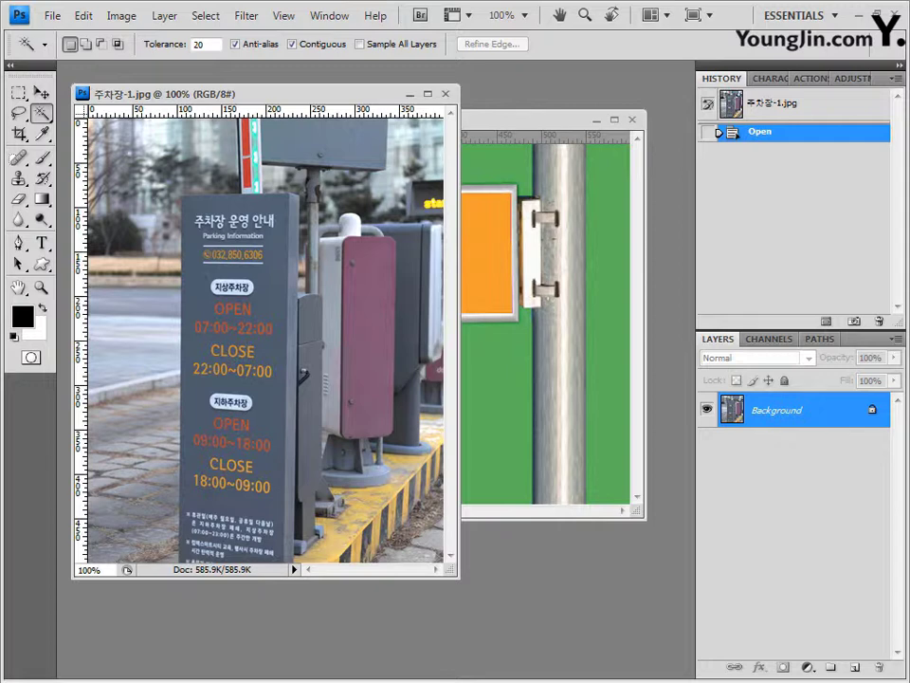
key("ctrl+v")
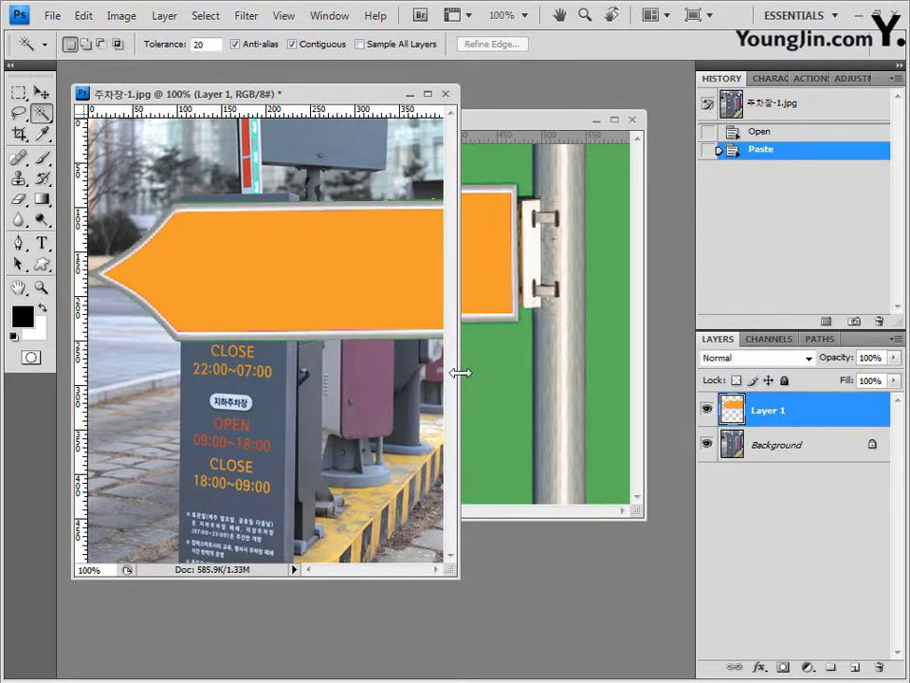
key("ctrl+t")
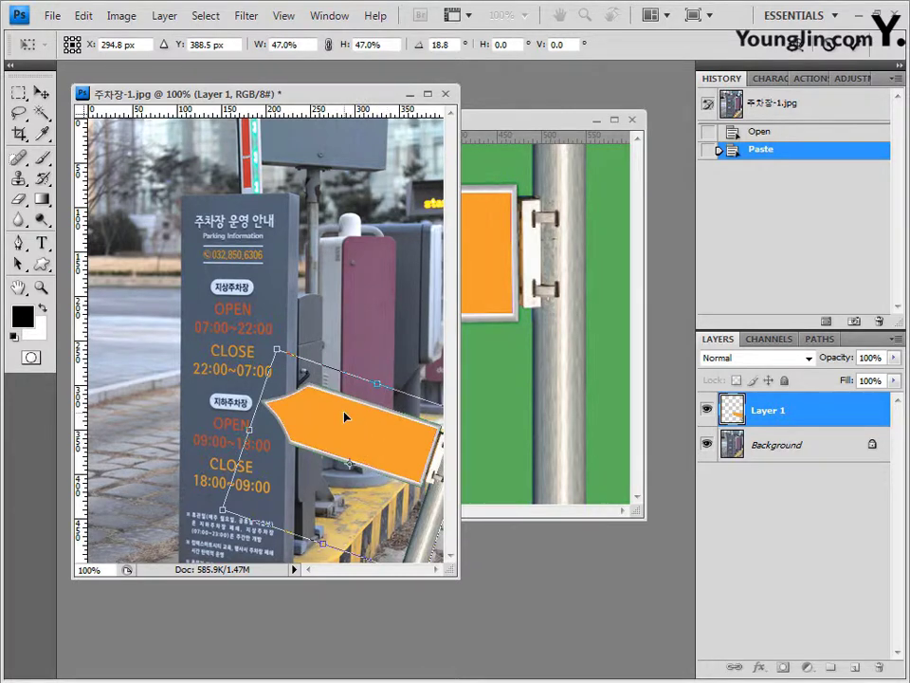
key("Return")
Step: Select the pasted sign's orange face with the Magic Wand, and add a Hue/Saturation adjustment layer masked to that area
key("w")
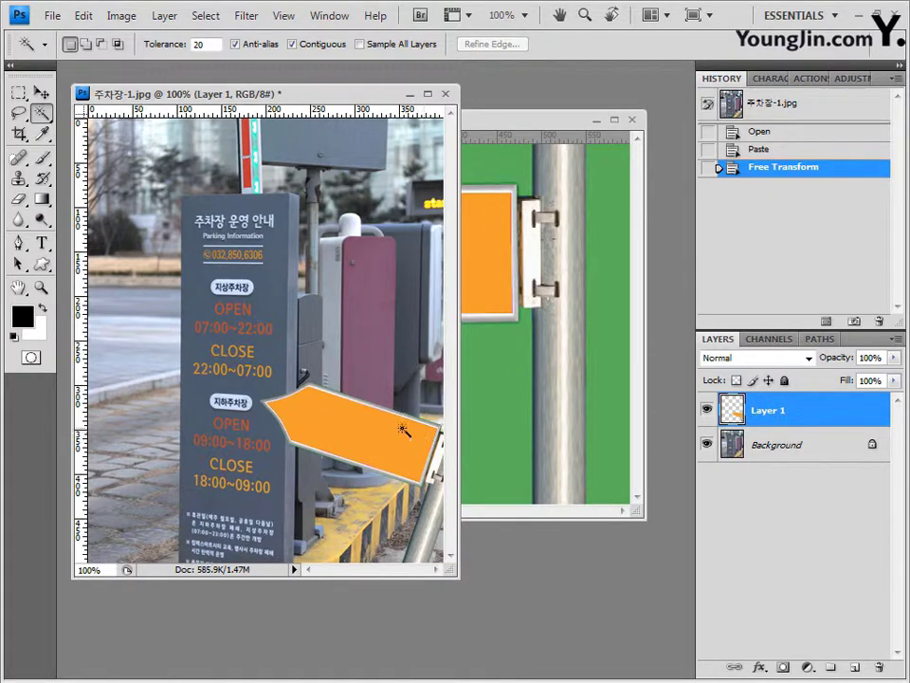
left_click(42, 115)
left_click(43, 117)
left_click(360, 434)
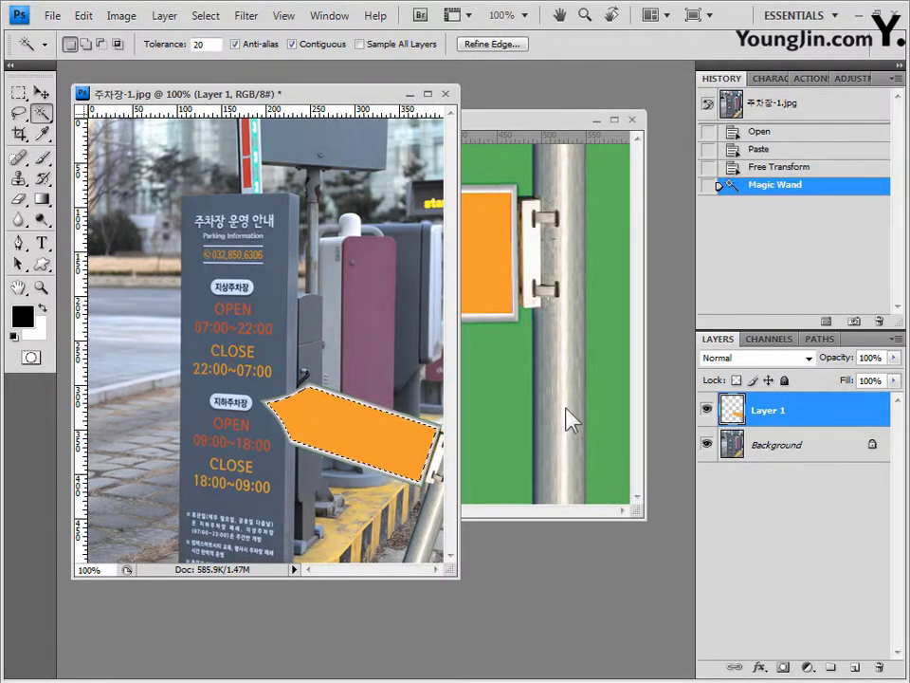
left_click(808, 669)
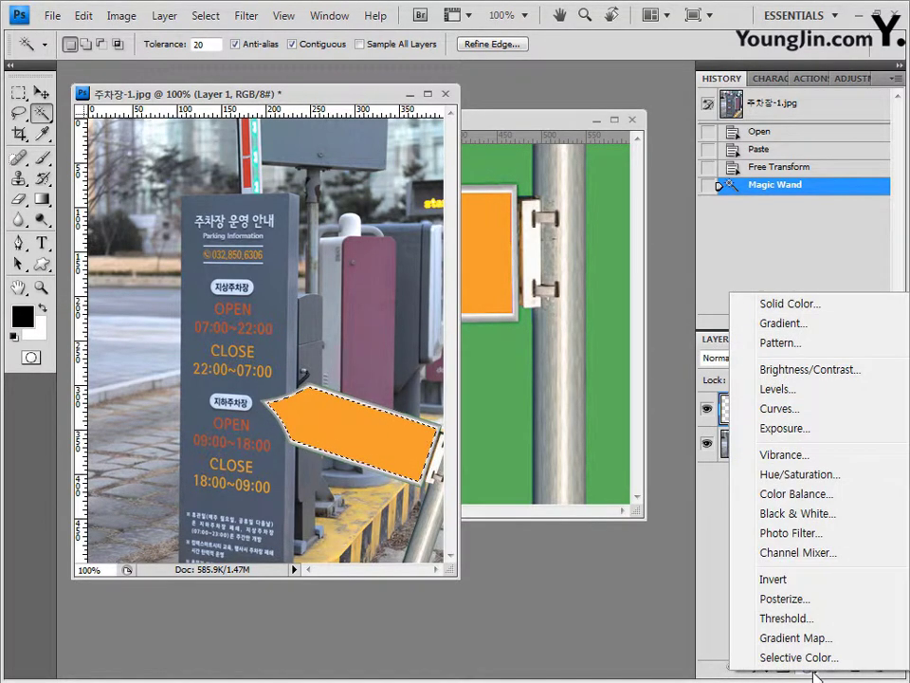
left_click(802, 479)
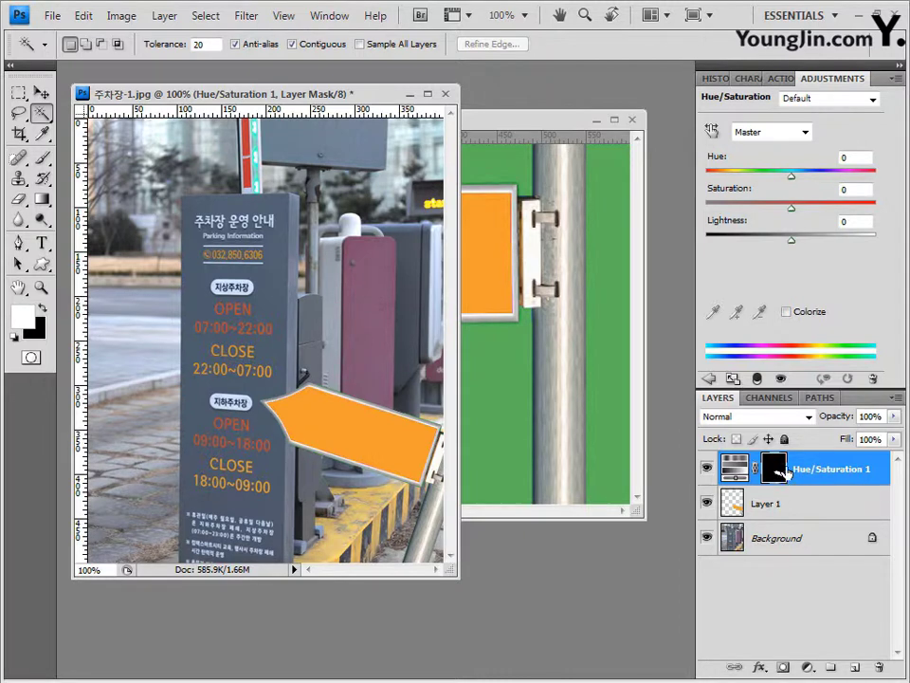
key("alt+BackSpace")
Step: Colorize the sign's face with Hue 120 and Saturation 60, and bring the History list back to the front
left_click(786, 312)
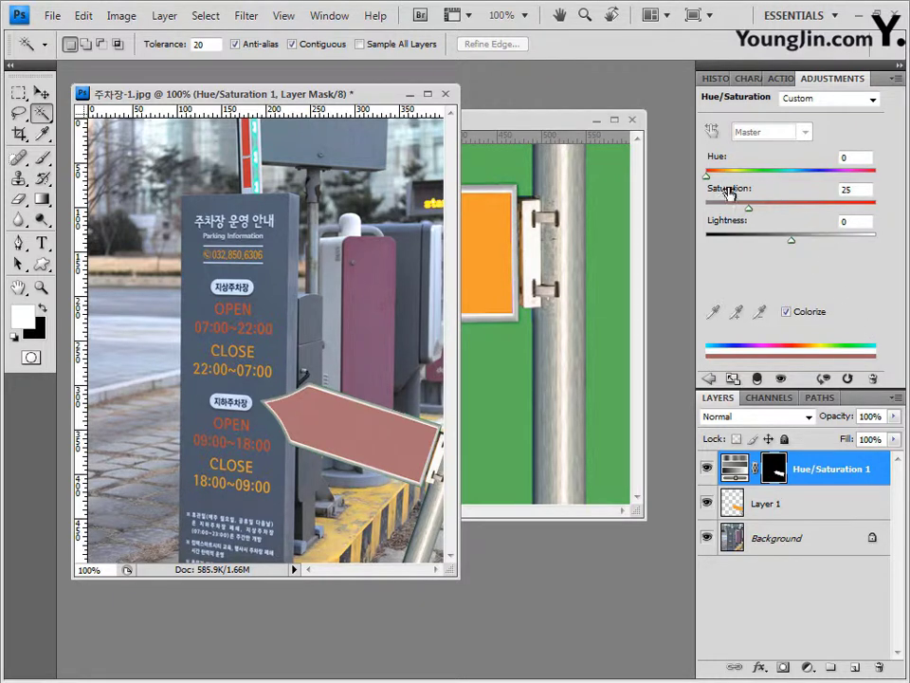
left_click_drag(722, 181, 703, 189)
left_click_drag(709, 176, 790, 176)
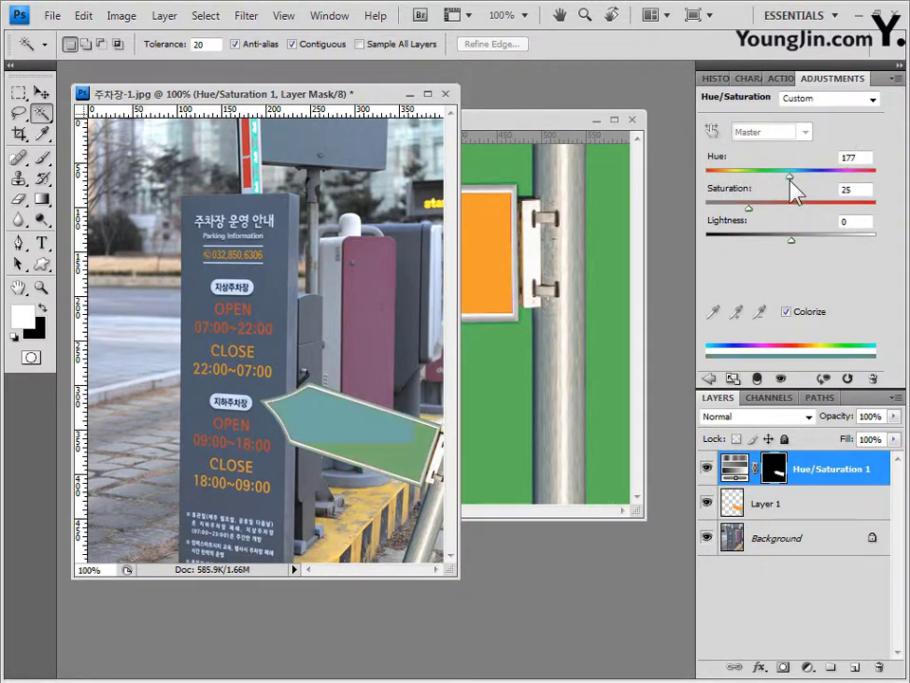
double_click(855, 158)
type("120")
left_click(743, 202)
type("60")
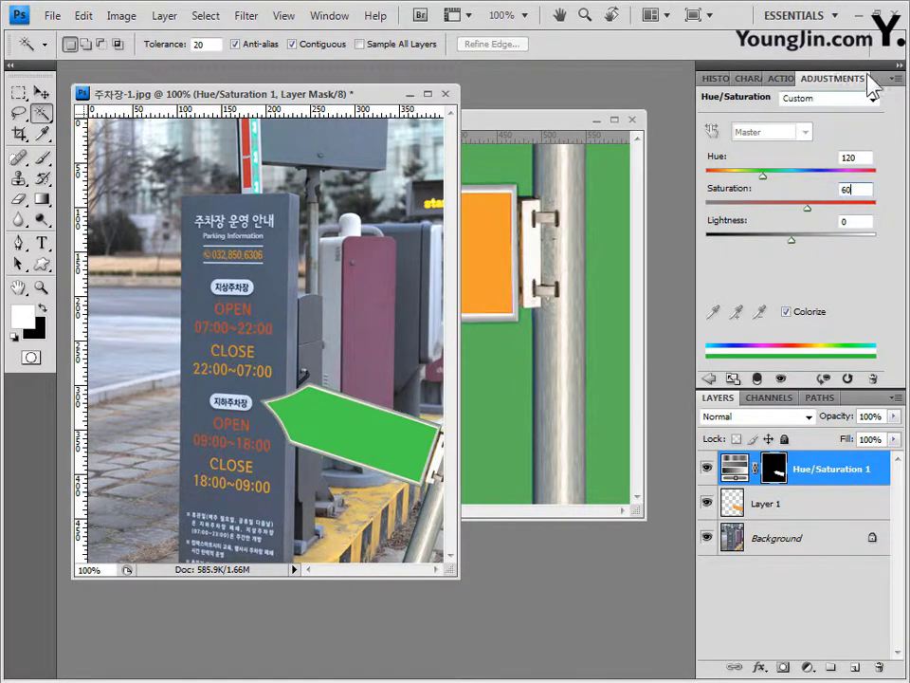
left_click(717, 78)
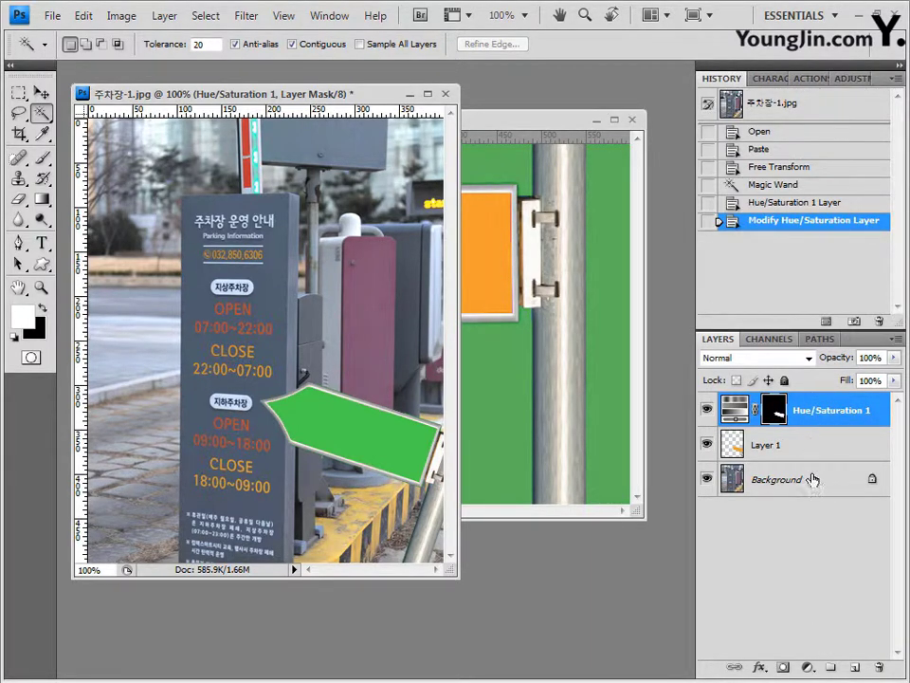
left_click(761, 669)
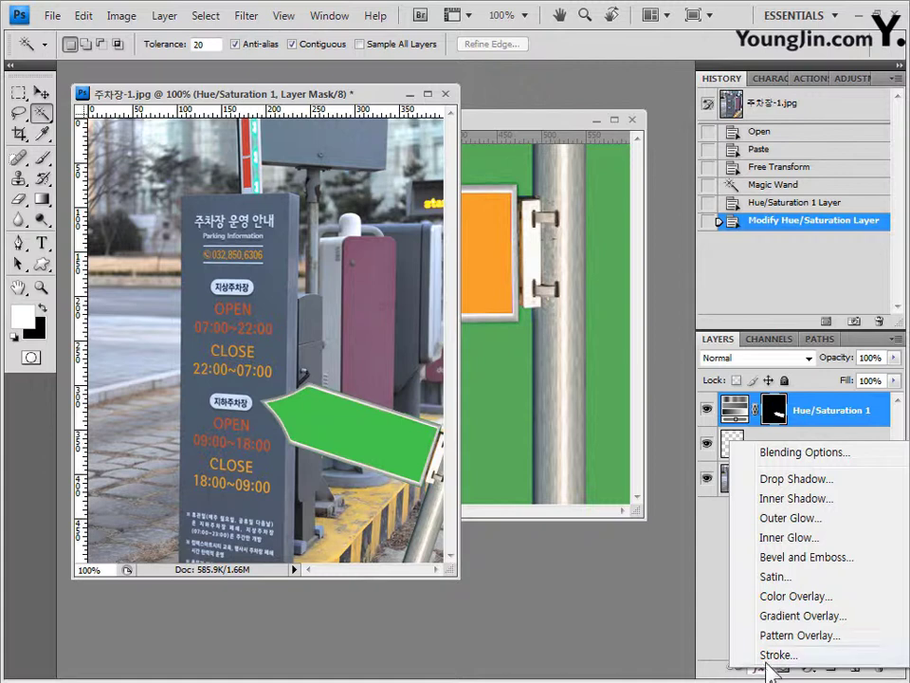
left_click(797, 480)
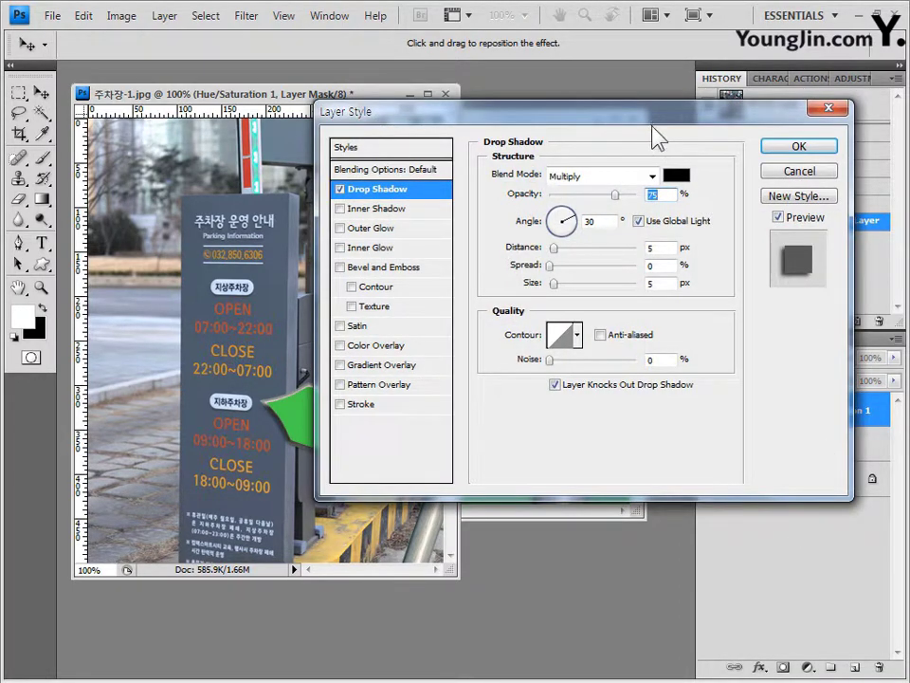
left_click_drag(653, 127, 785, 127)
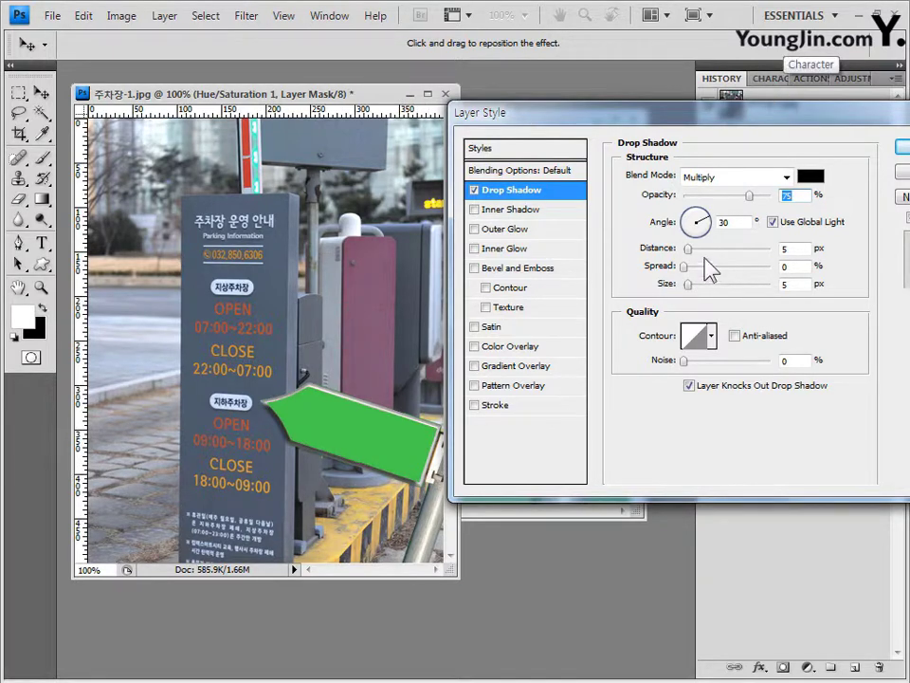
key("Escape")
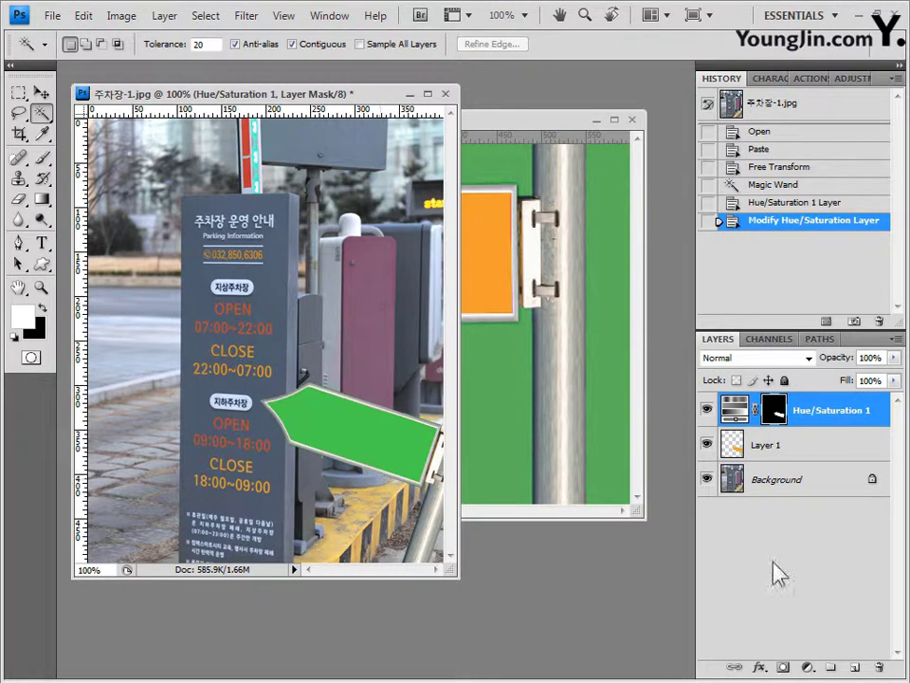
left_click(851, 420)
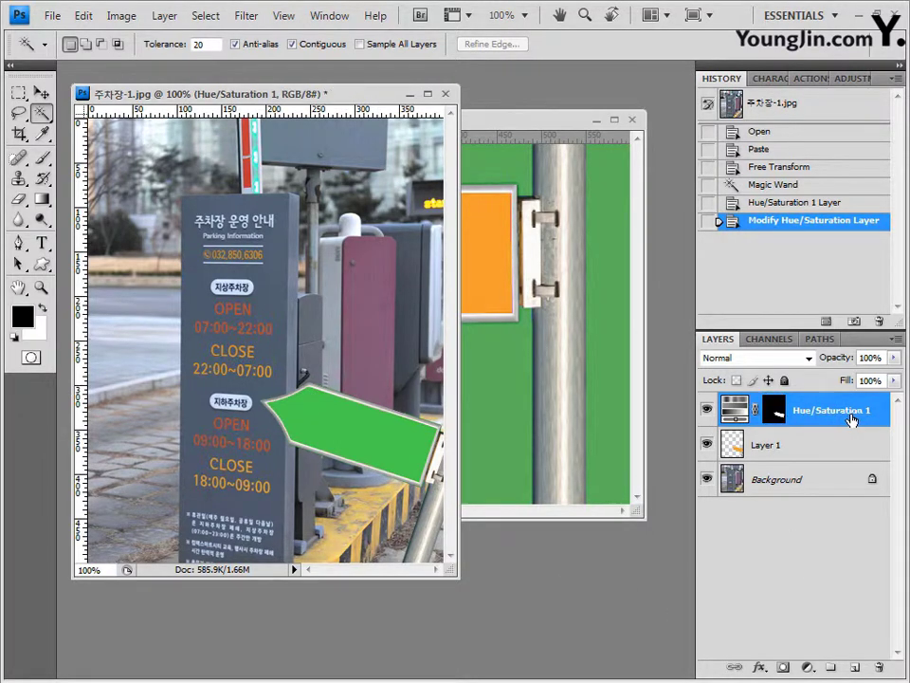
Step: Apply a Multiply drop shadow to Layer 1 with 75% opacity, 30° angle, 5 px distance and 5 px size
left_click(754, 446)
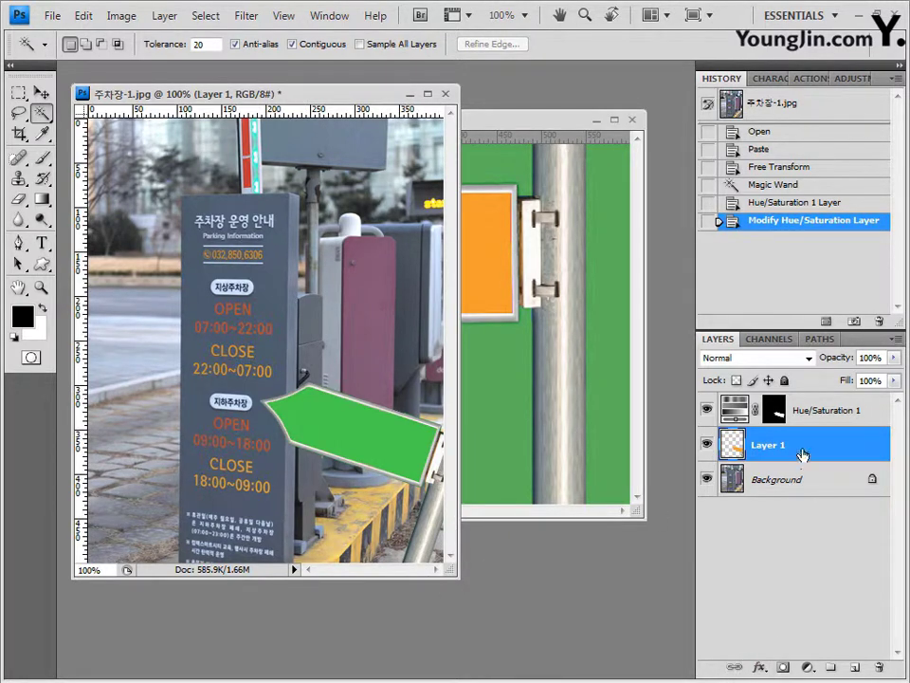
left_click(765, 674)
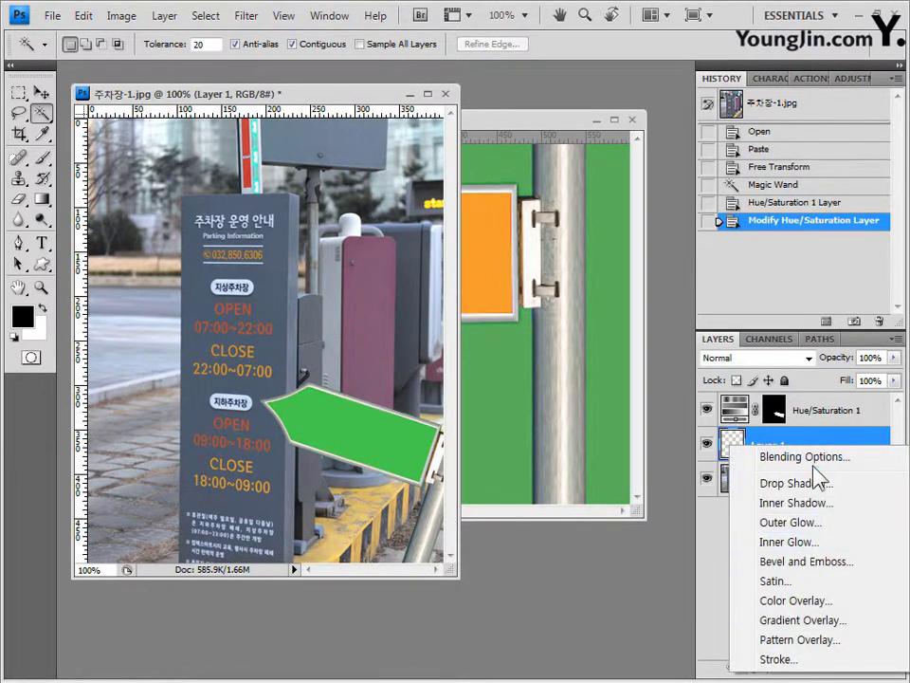
left_click(762, 484)
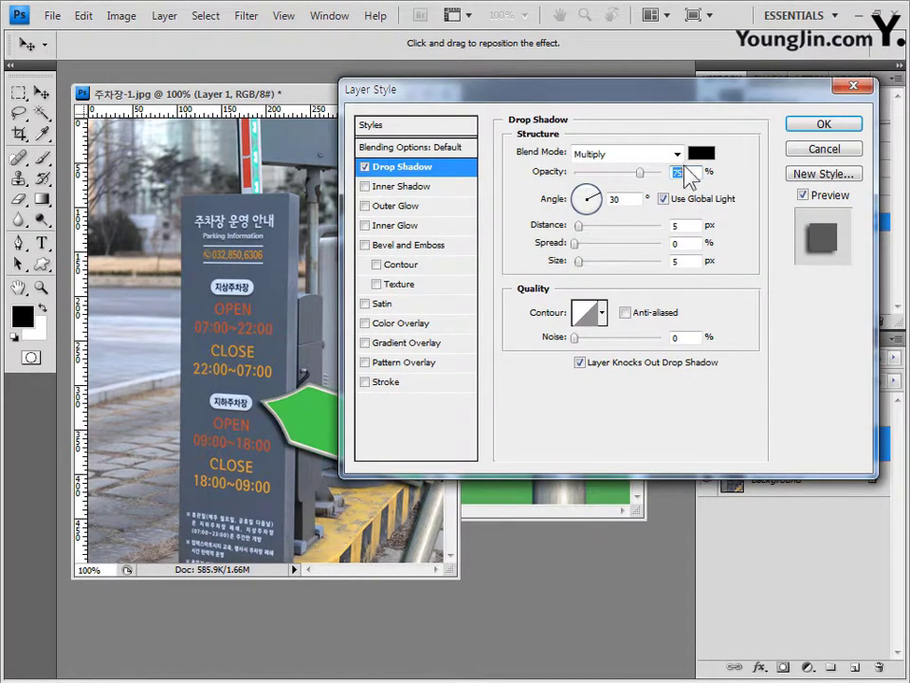
left_click_drag(514, 86, 634, 83)
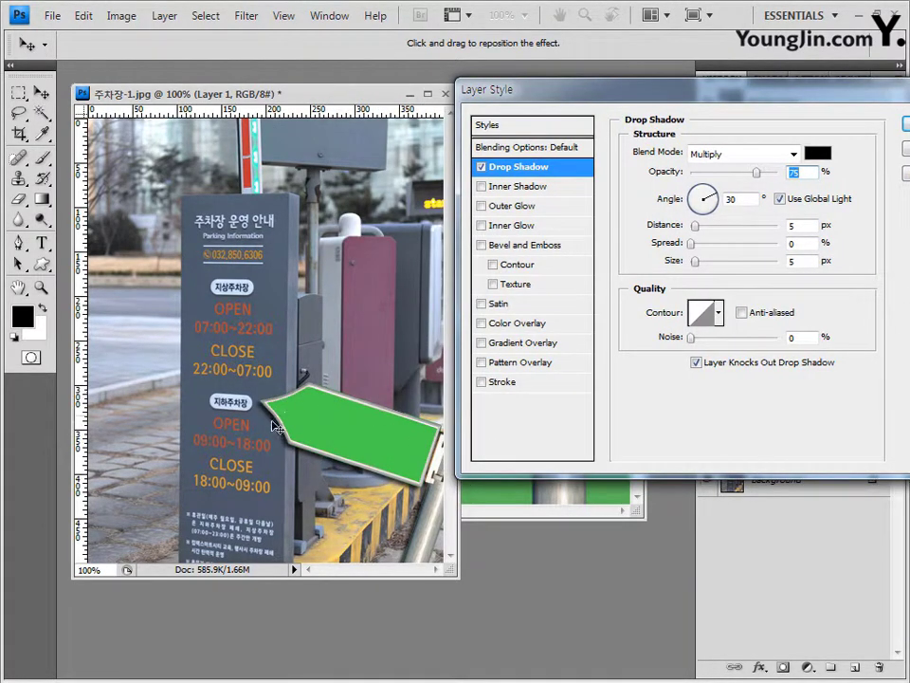
left_click_drag(651, 89, 531, 95)
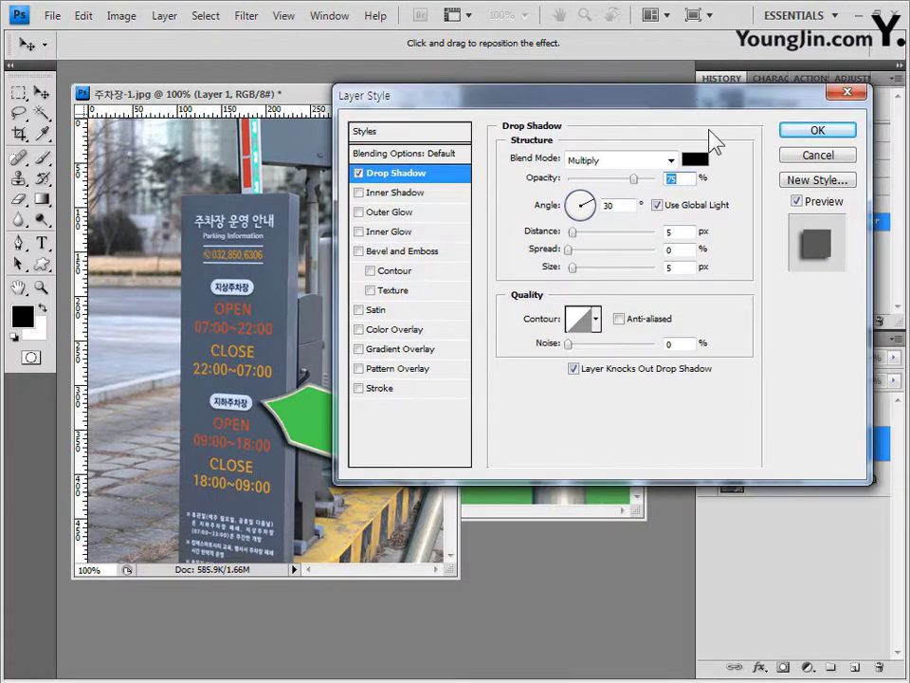
left_click(814, 130)
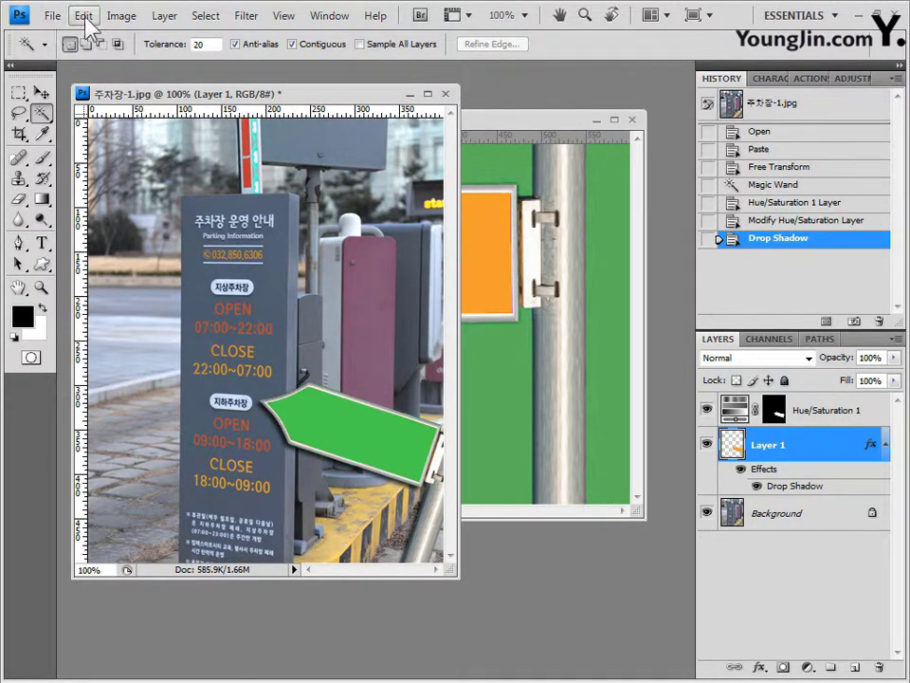
left_click(120, 15)
left_click(152, 145)
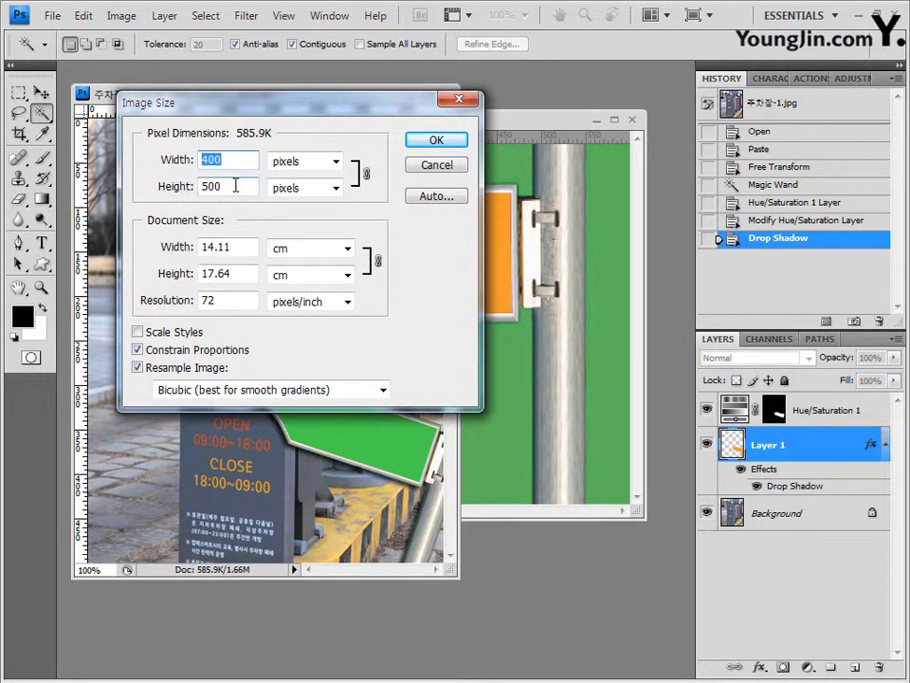
left_click_drag(320, 118, 414, 172)
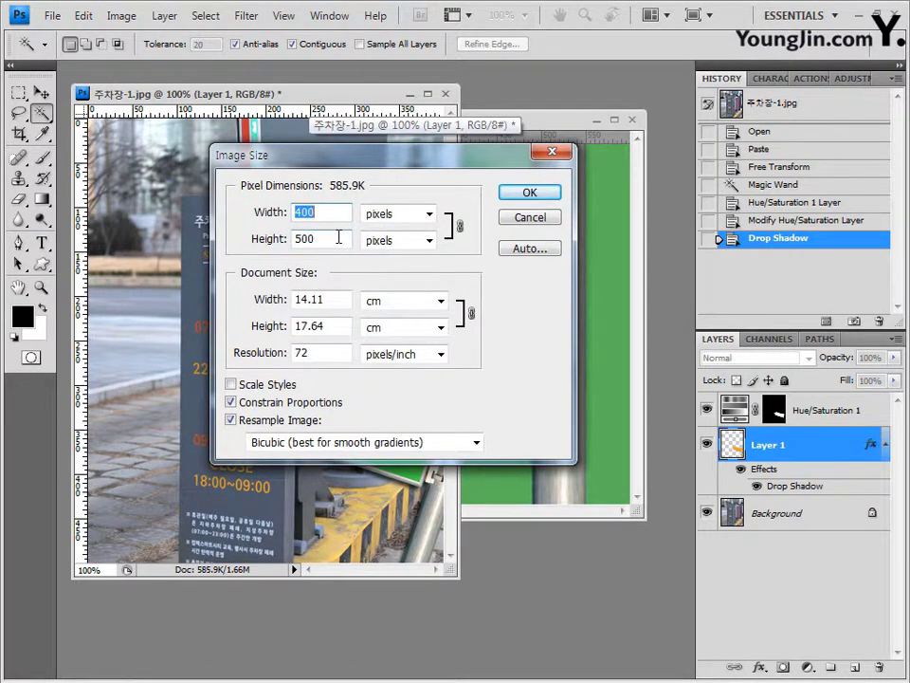
left_click(231, 402)
double_click(338, 237)
type("400")
double_click(308, 212)
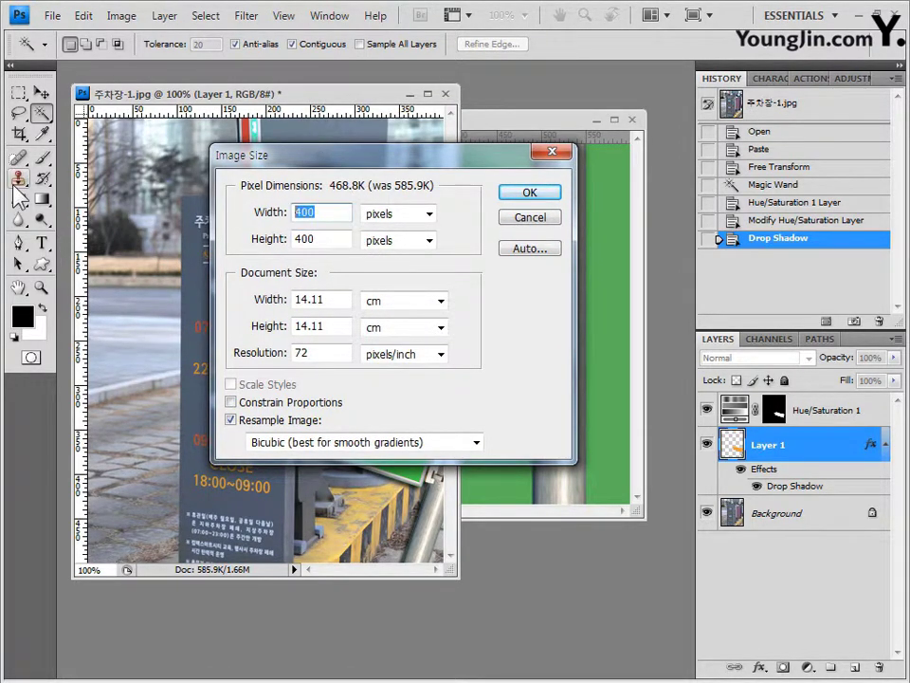
type("300")
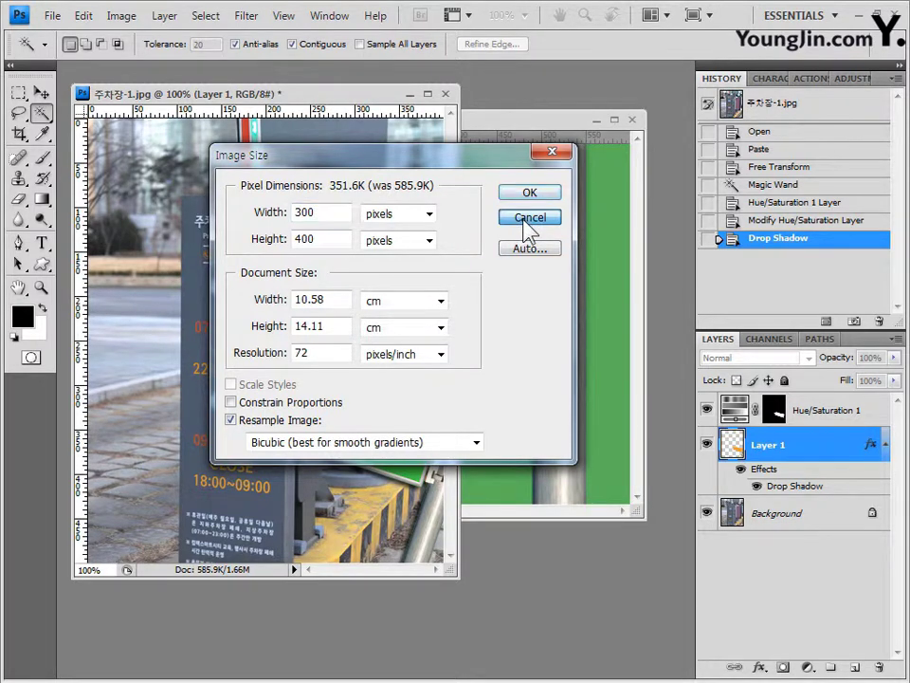
left_click(526, 220)
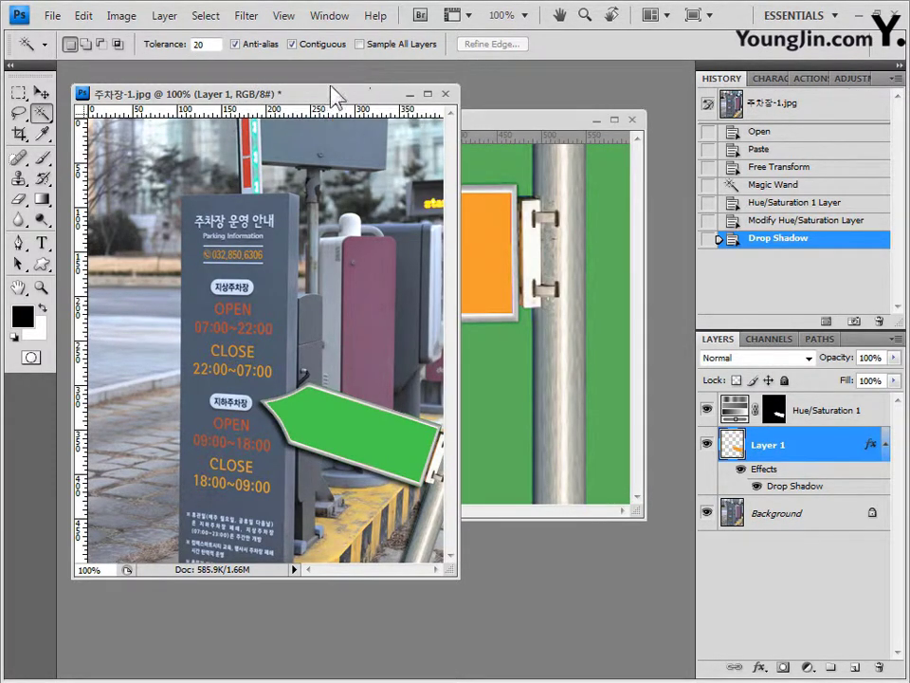
Step: Close both open images, 주차장-1.jpg and the sign photo
left_click(447, 95)
left_click(449, 274)
left_click(634, 121)
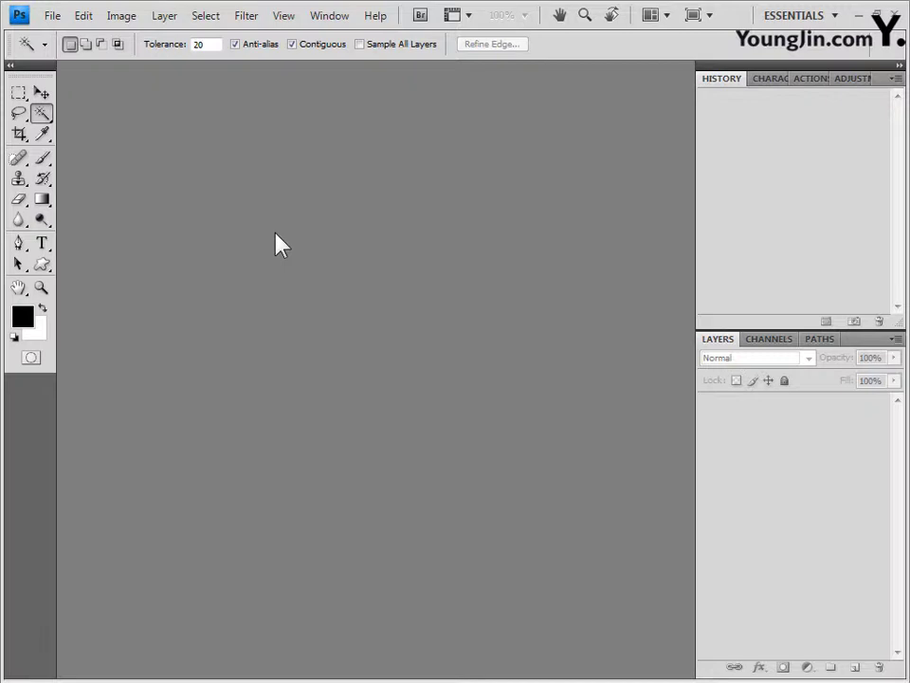
Step: Start a new document and set its width to 400 pixels
left_click(53, 15)
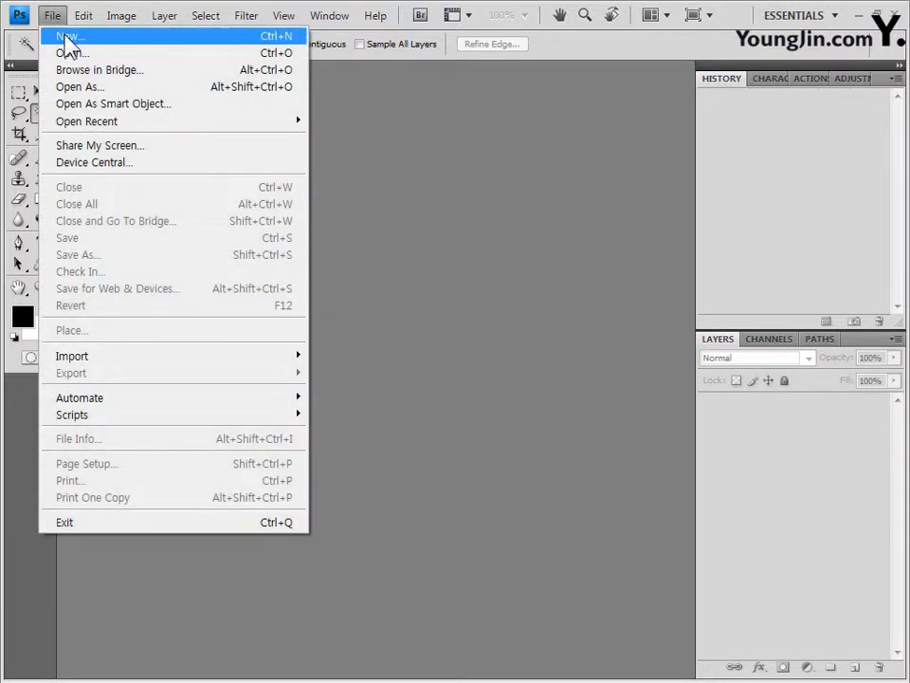
left_click(69, 38)
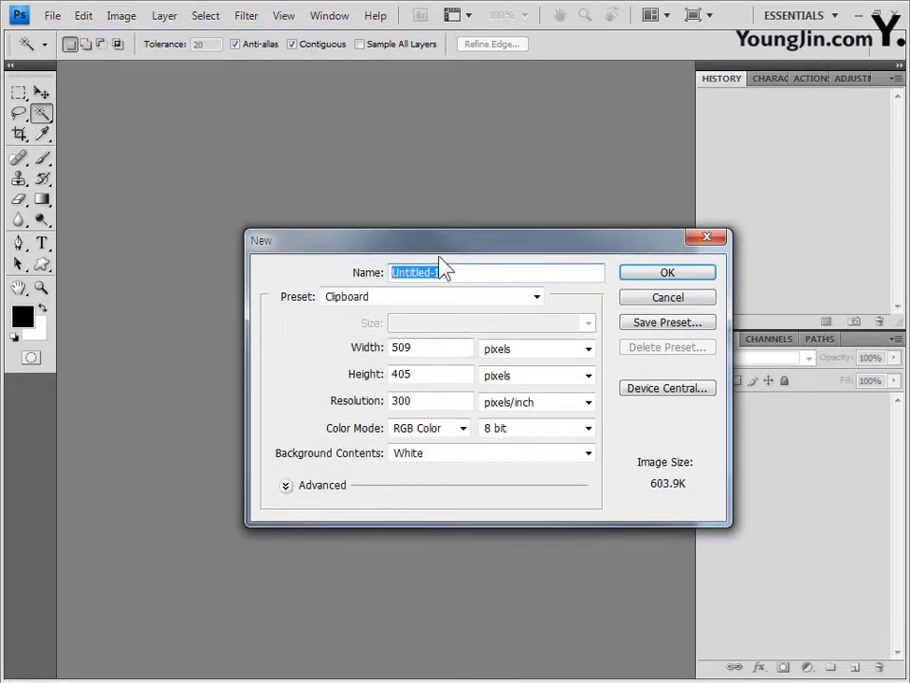
left_click_drag(400, 240, 271, 212)
left_click(287, 314)
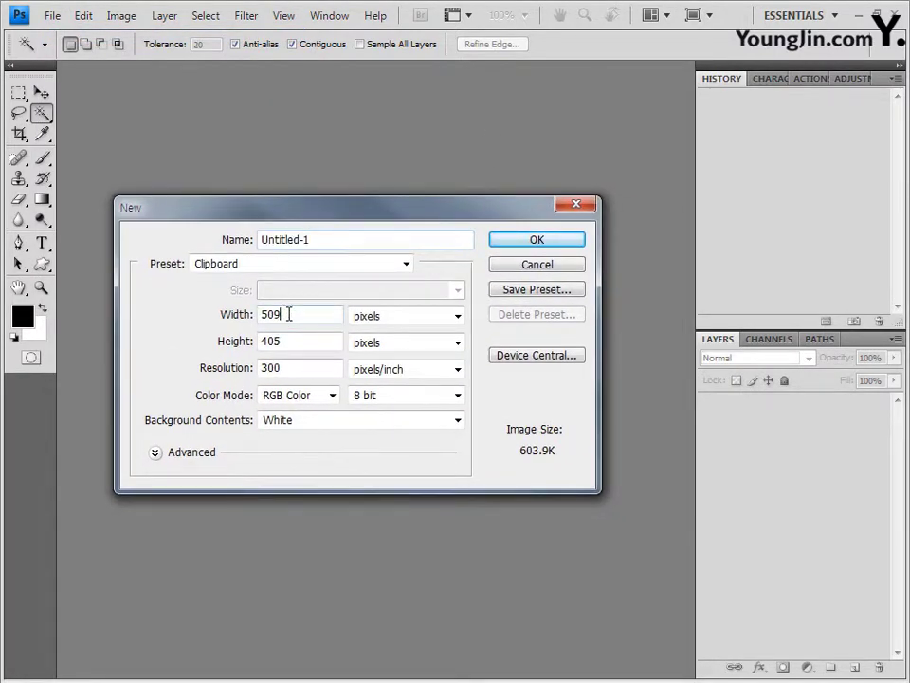
double_click(274, 313)
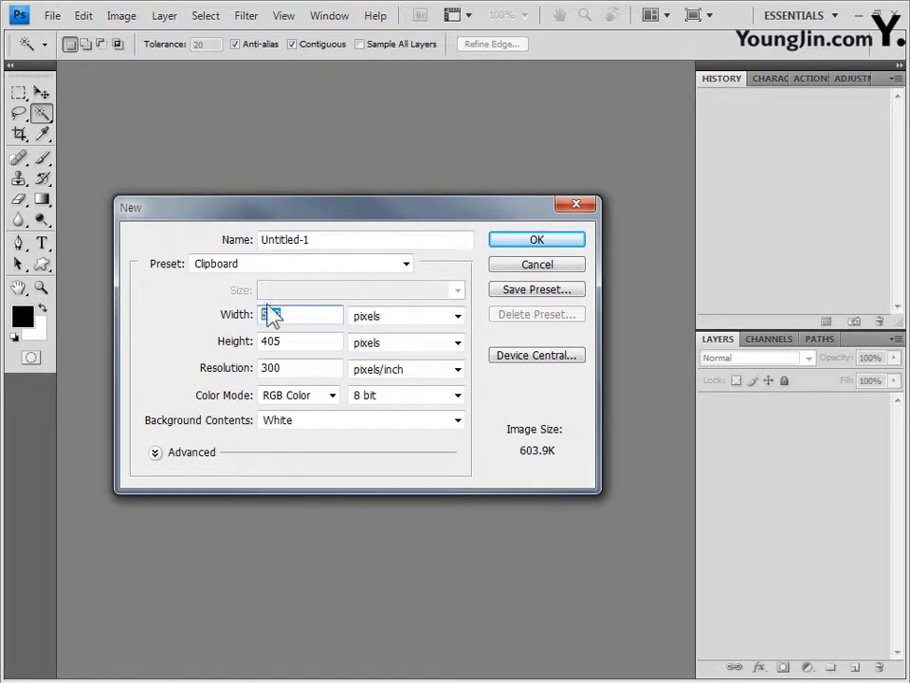
type("400")
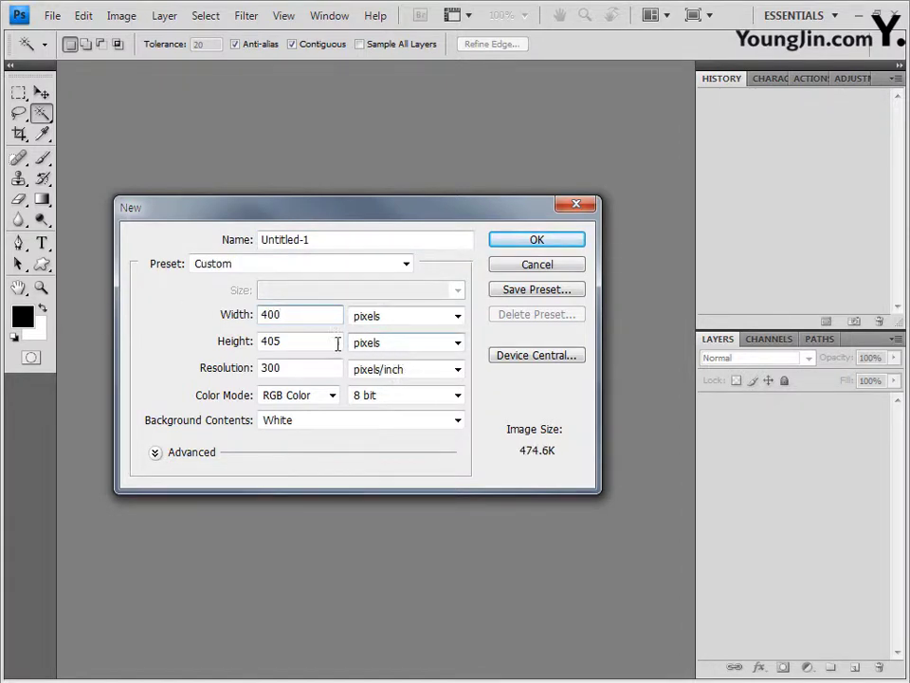
left_click(393, 316)
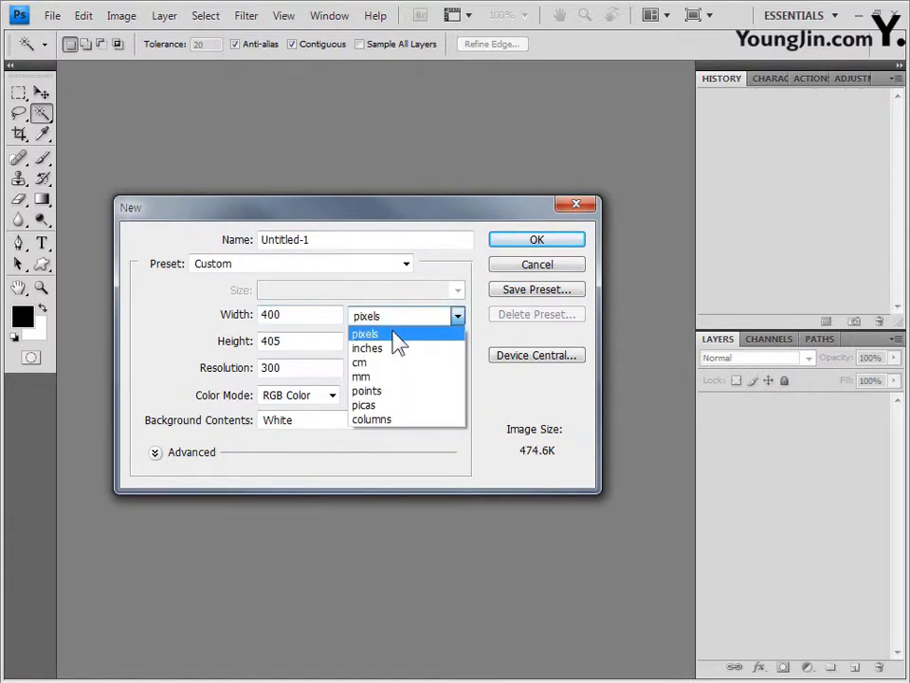
left_click(393, 336)
Step: Set the new document's height to 500 pixels and its resolution to 72 pixels/inch
left_click(430, 347)
left_click(431, 357)
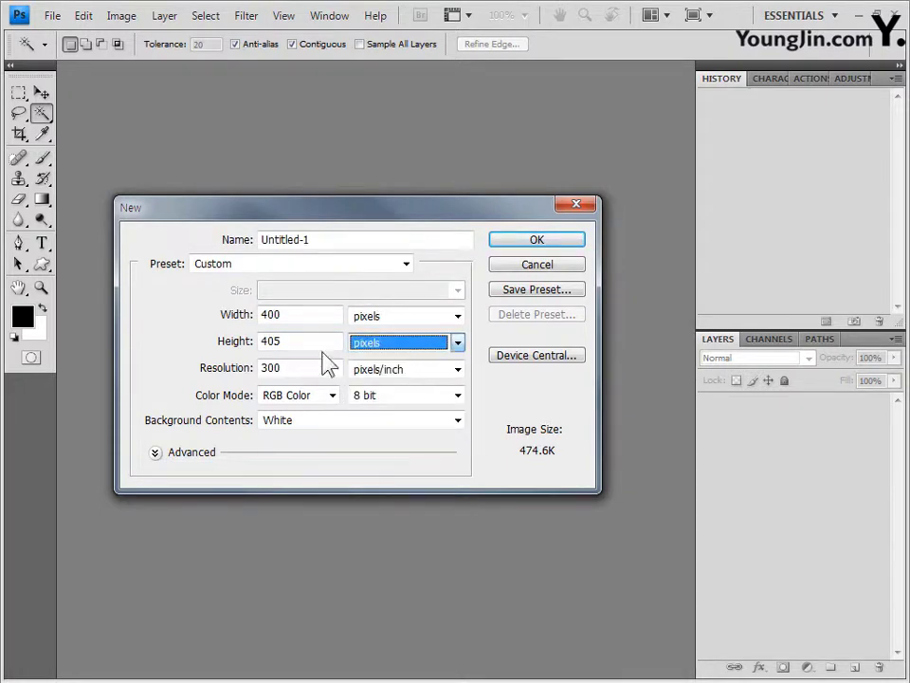
double_click(308, 342)
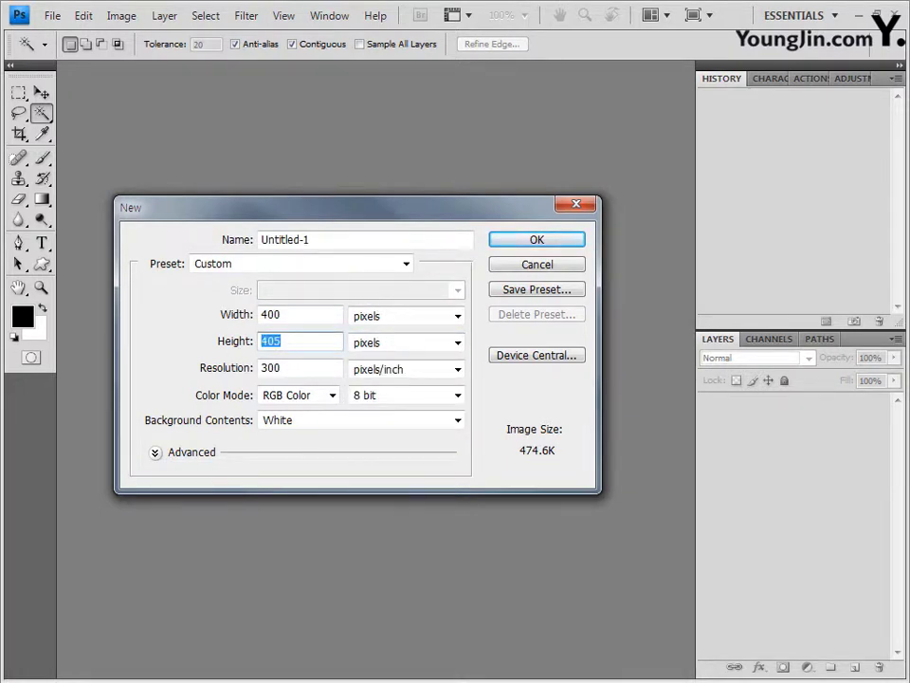
type("500")
key("Tab")
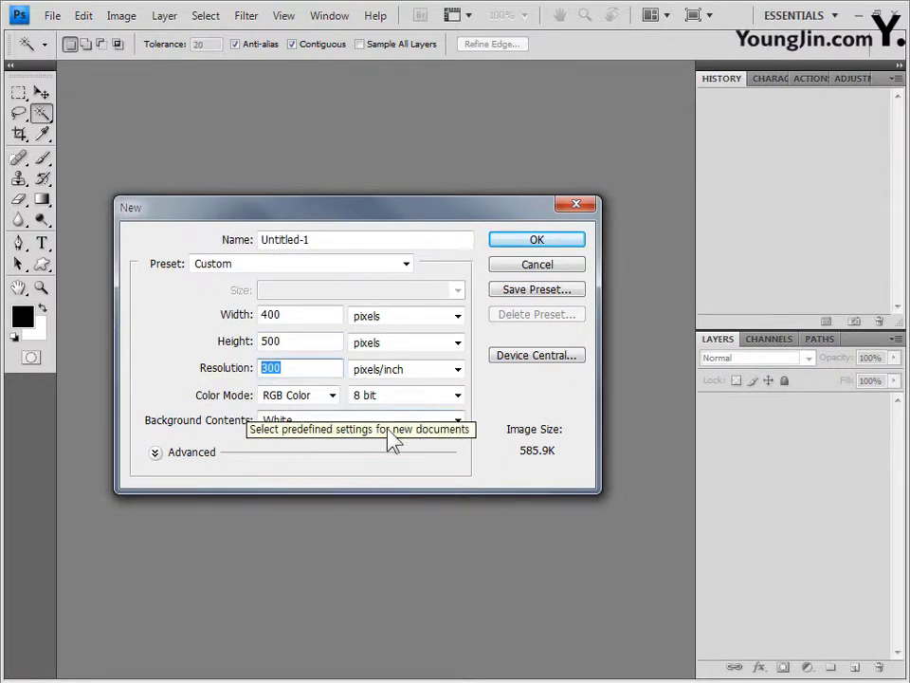
type("72")
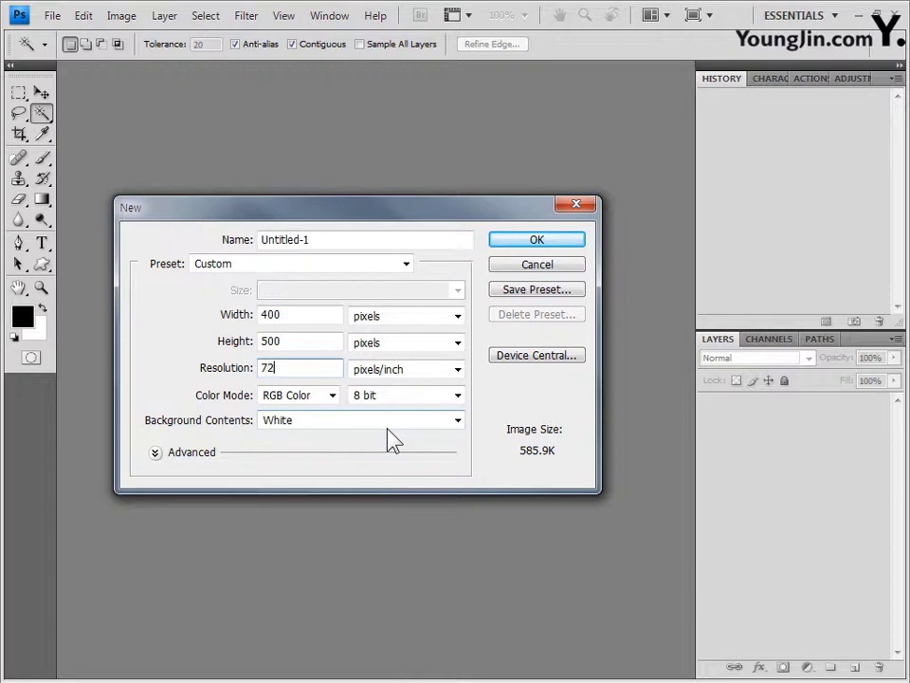
left_click(406, 369)
left_click(416, 387)
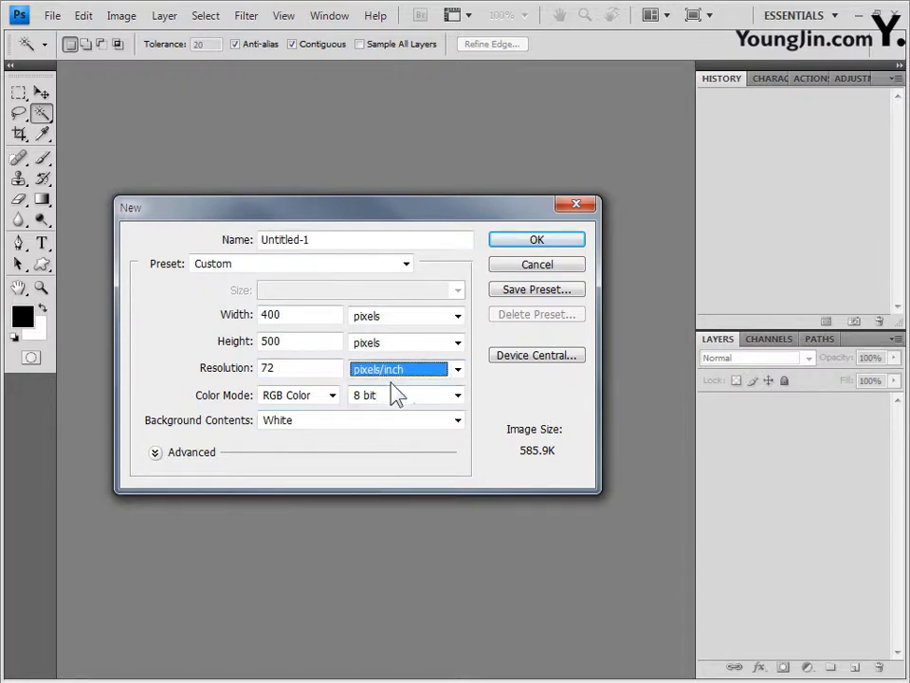
Step: Create the new document in RGB Color mode at 8 bit with a white background
double_click(288, 367)
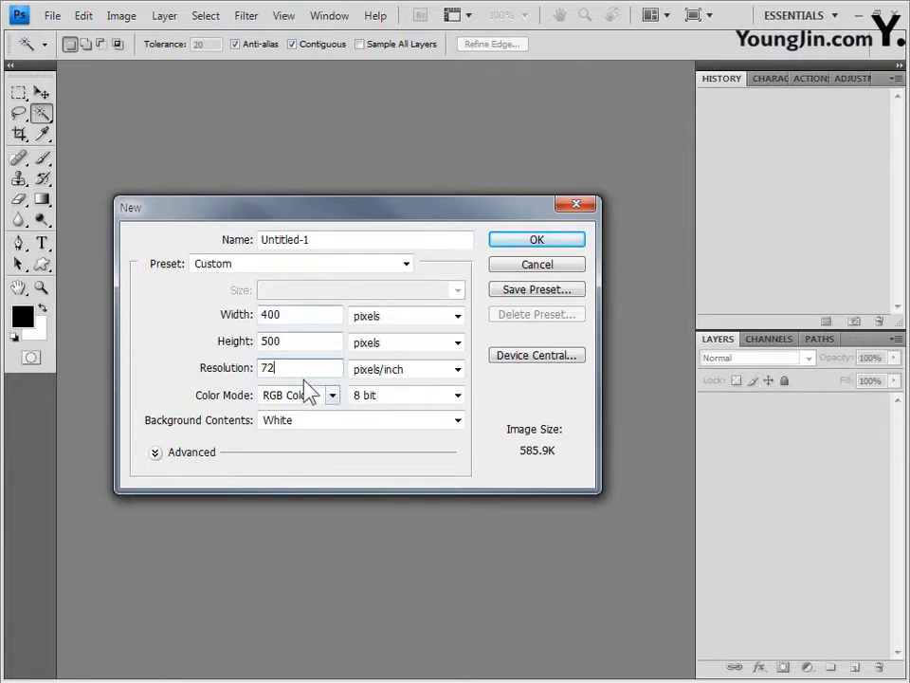
left_click_drag(294, 370, 244, 417)
left_click(277, 369)
left_click(288, 368)
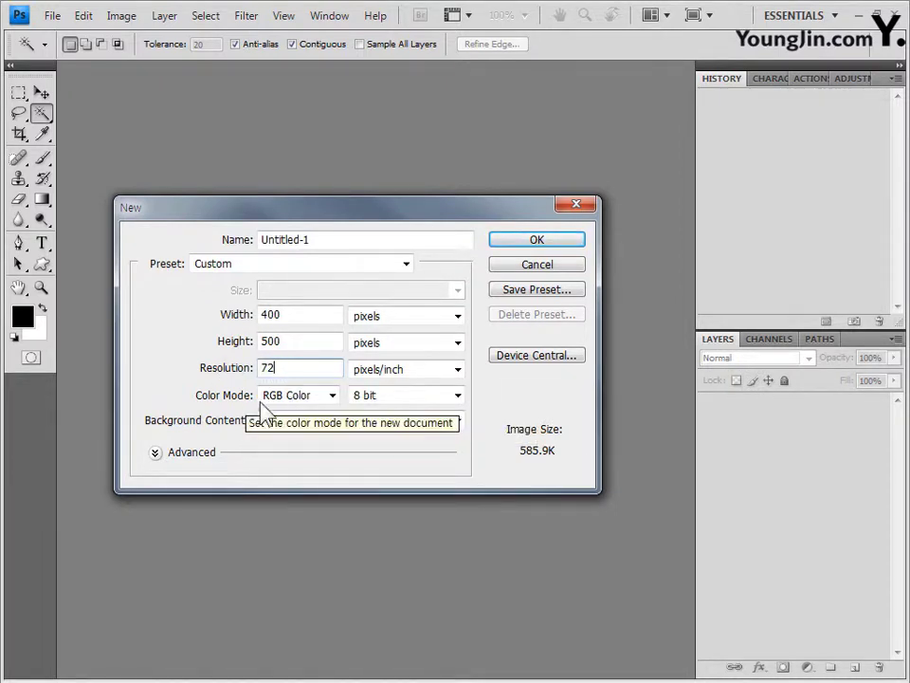
left_click(338, 397)
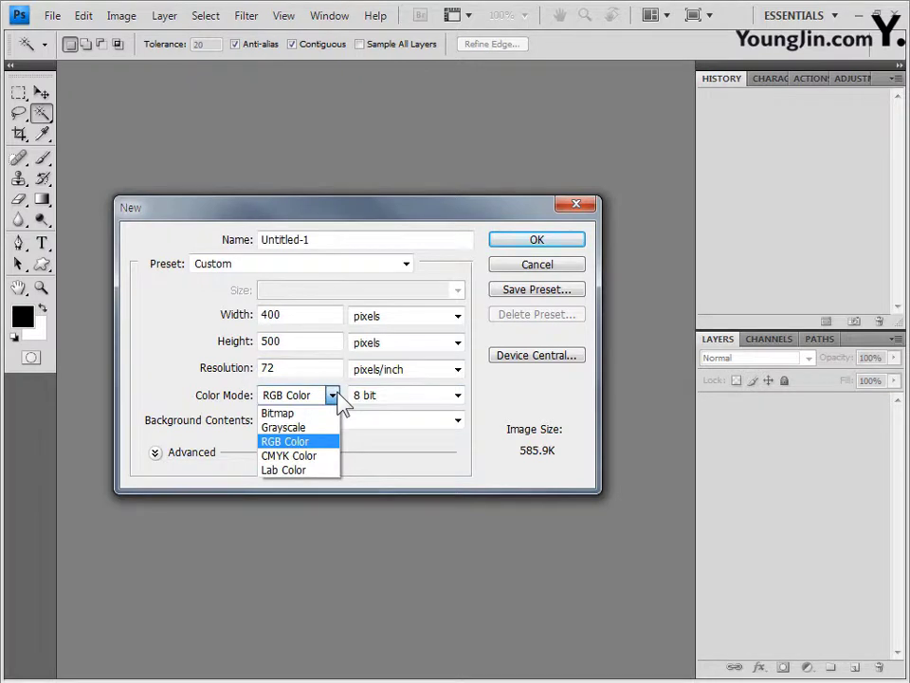
left_click(341, 402)
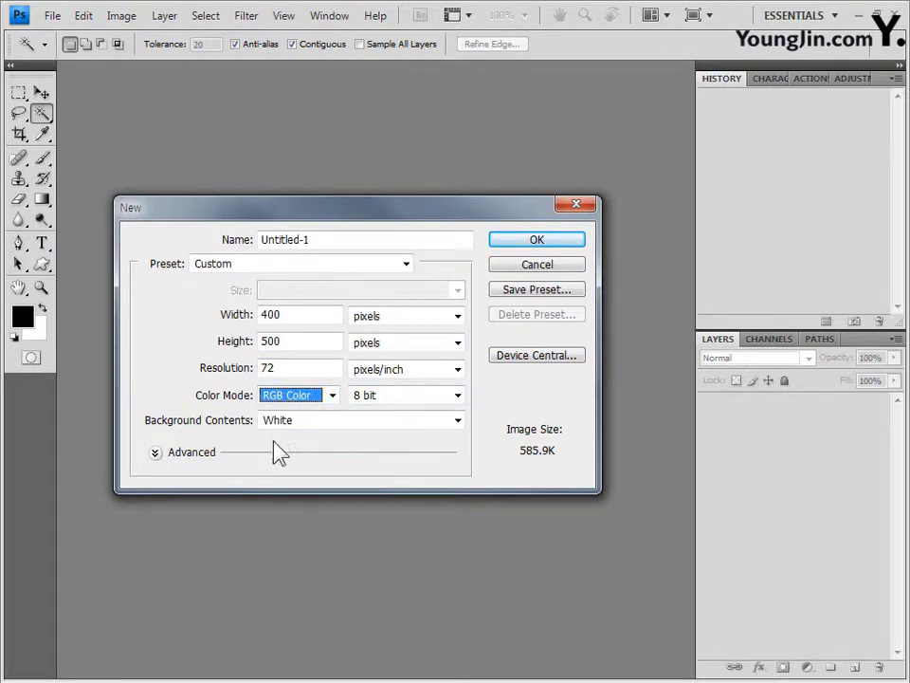
left_click(333, 396)
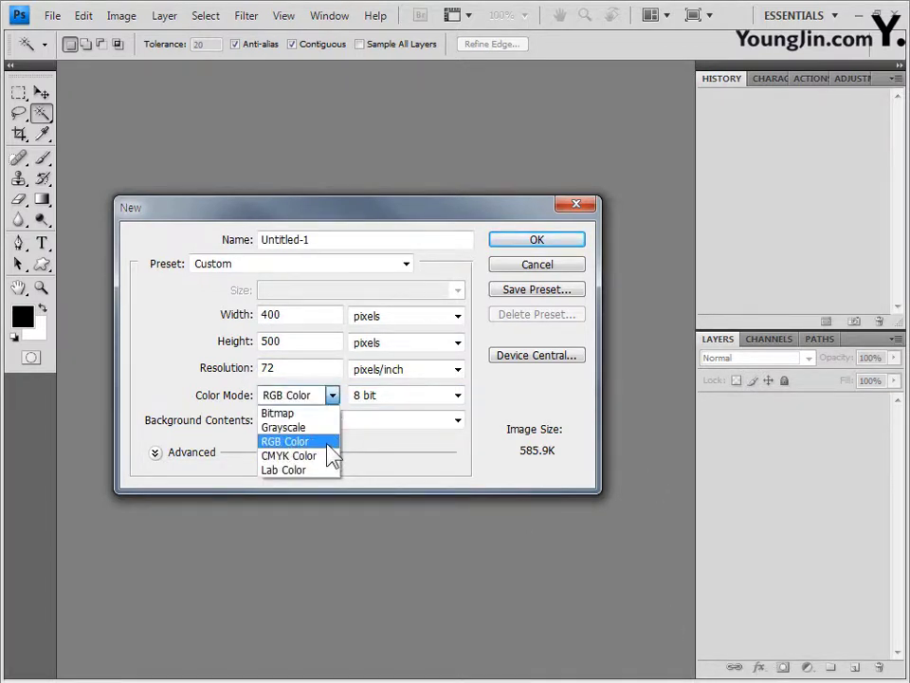
left_click(327, 443)
left_click(458, 397)
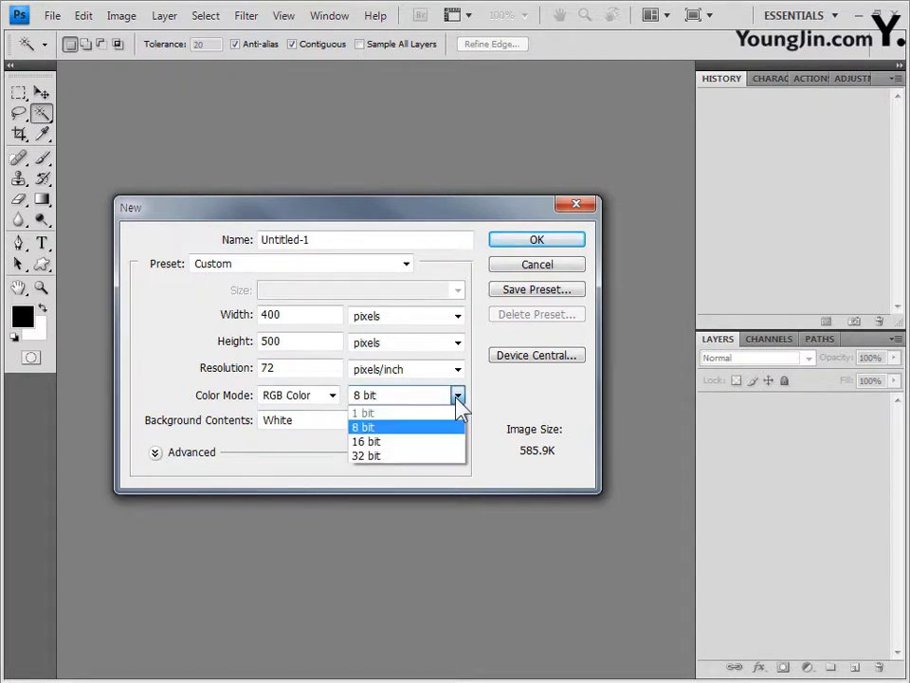
left_click(458, 404)
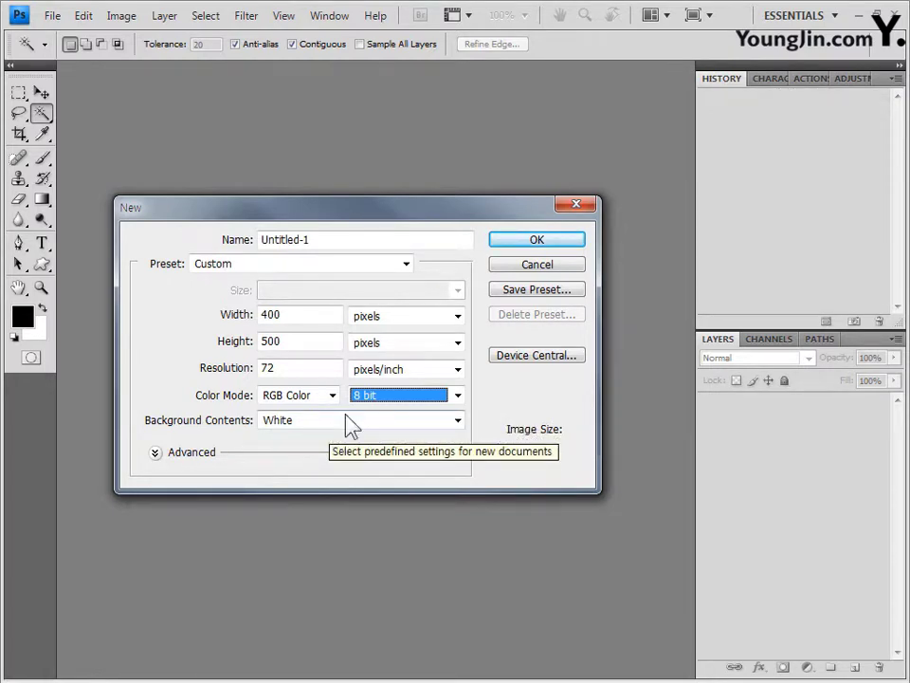
left_click(563, 244)
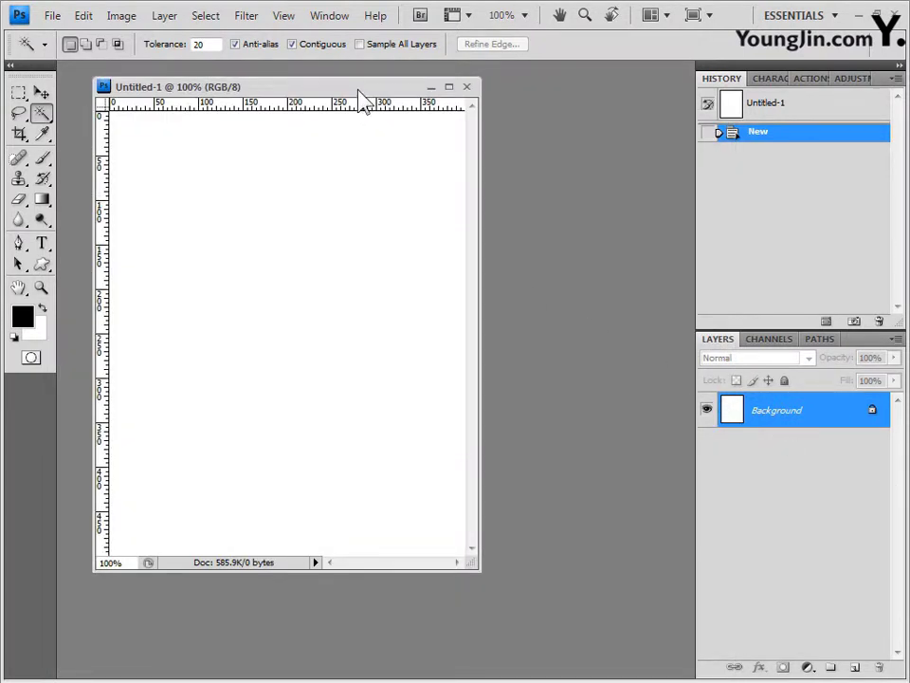
mouse_move(359, 87)
left_mouse_down()
mouse_move(364, 122)
mouse_move(362, 107)
left_mouse_up()
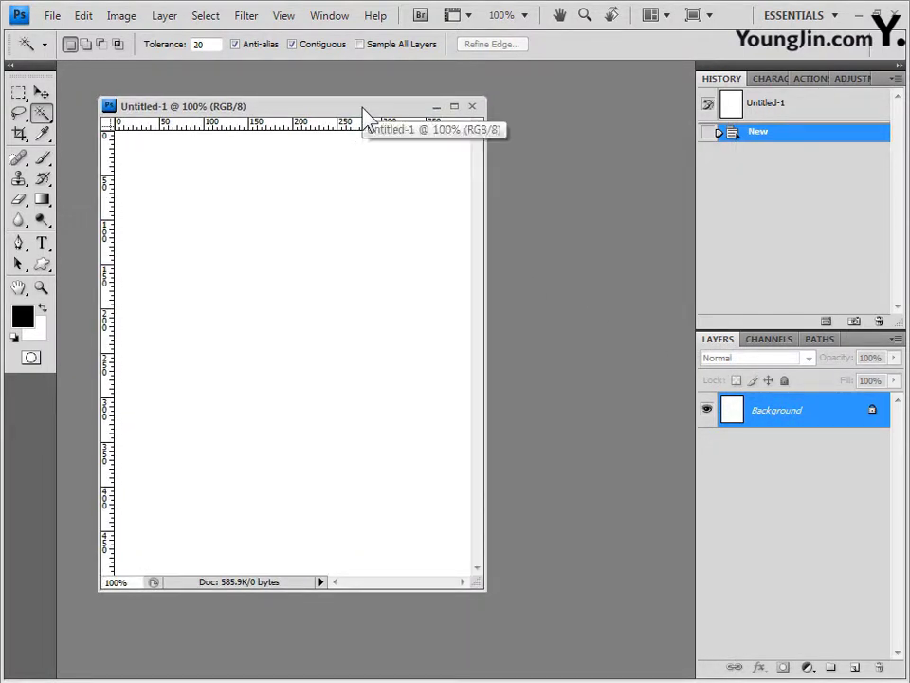
Step: Open 청령포-1.jpg and detach it into its own floating window
left_click(52, 15)
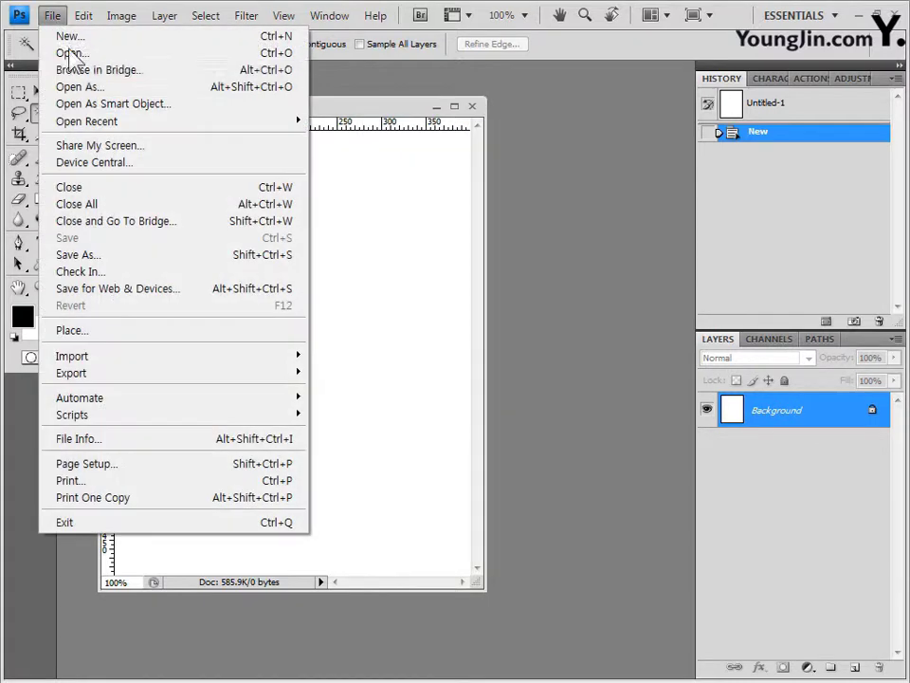
left_click(60, 57)
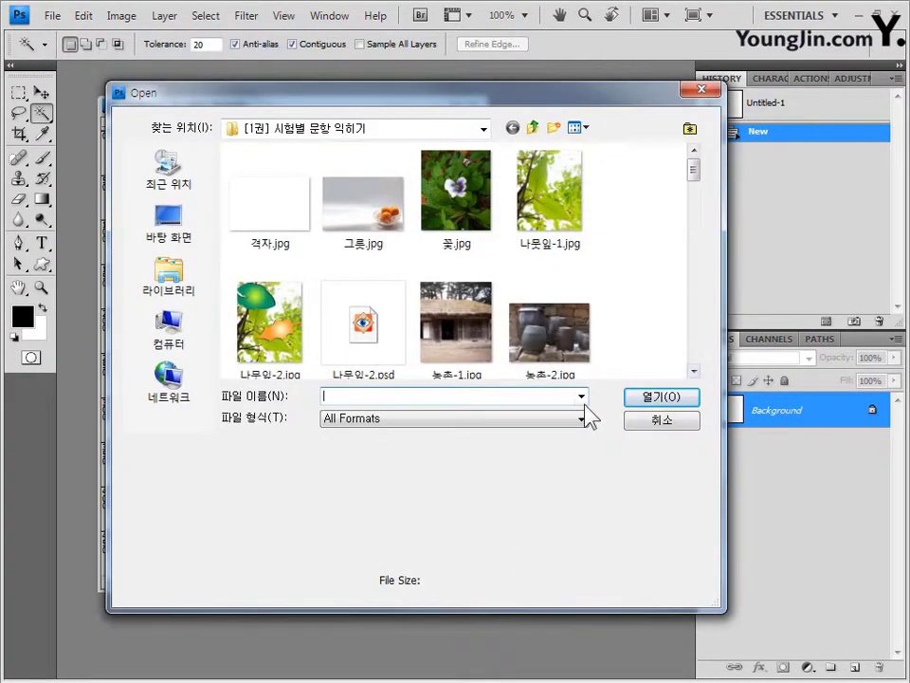
type("청령포-1.jpg")
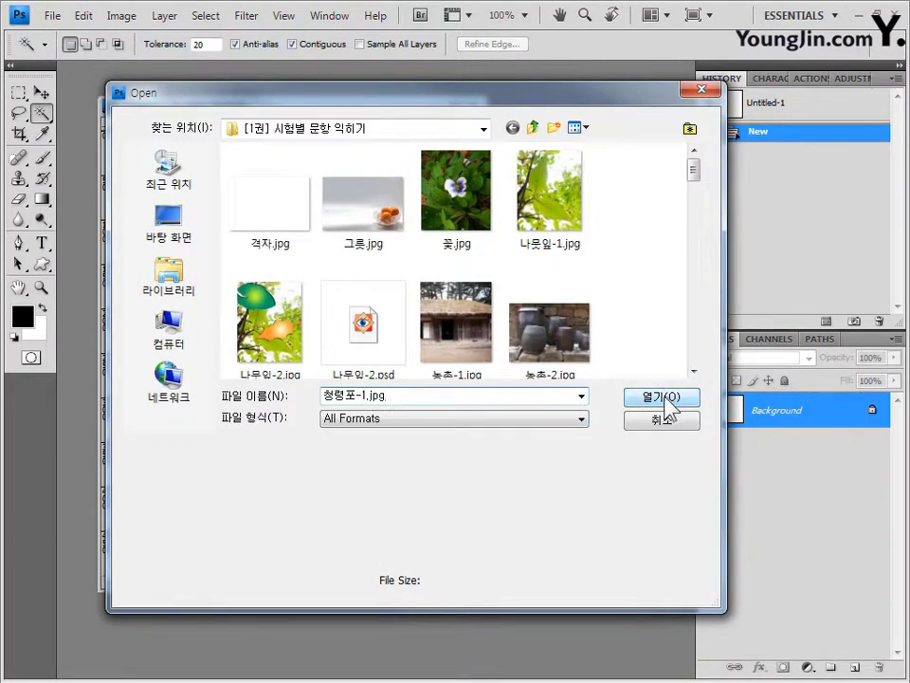
left_click(666, 398)
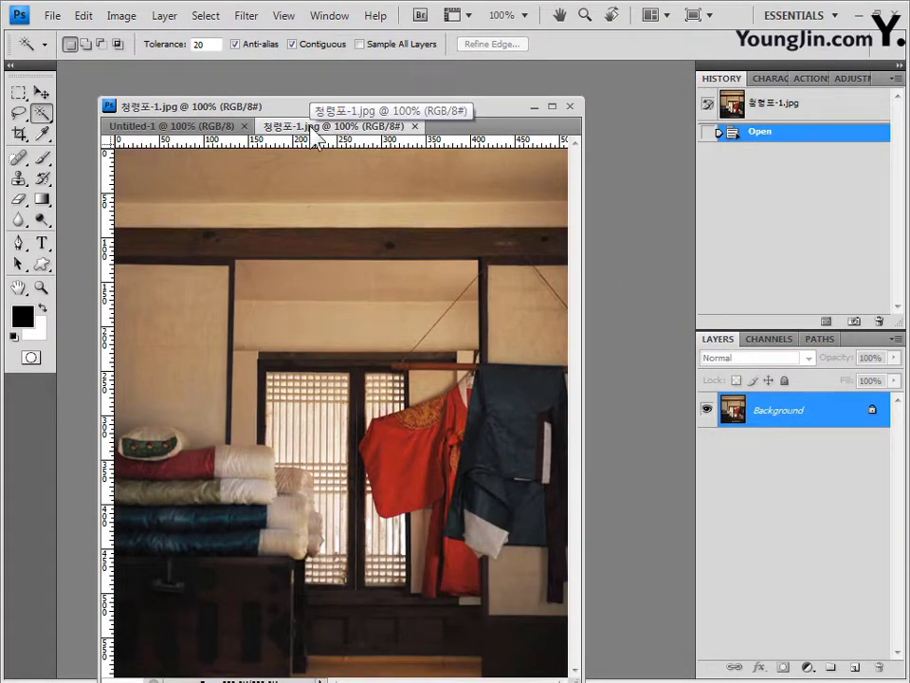
left_click_drag(318, 132, 285, 95)
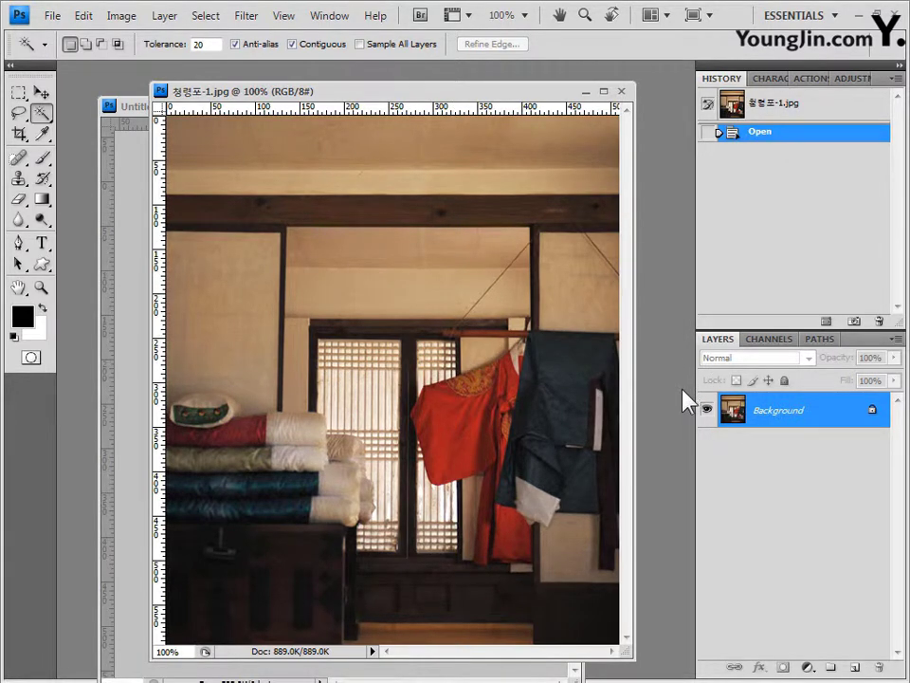
Step: Copy the whole 청령포-1.jpg image, close that file and paste the copy into the blank Untitled-1 document
key("ctrl+a")
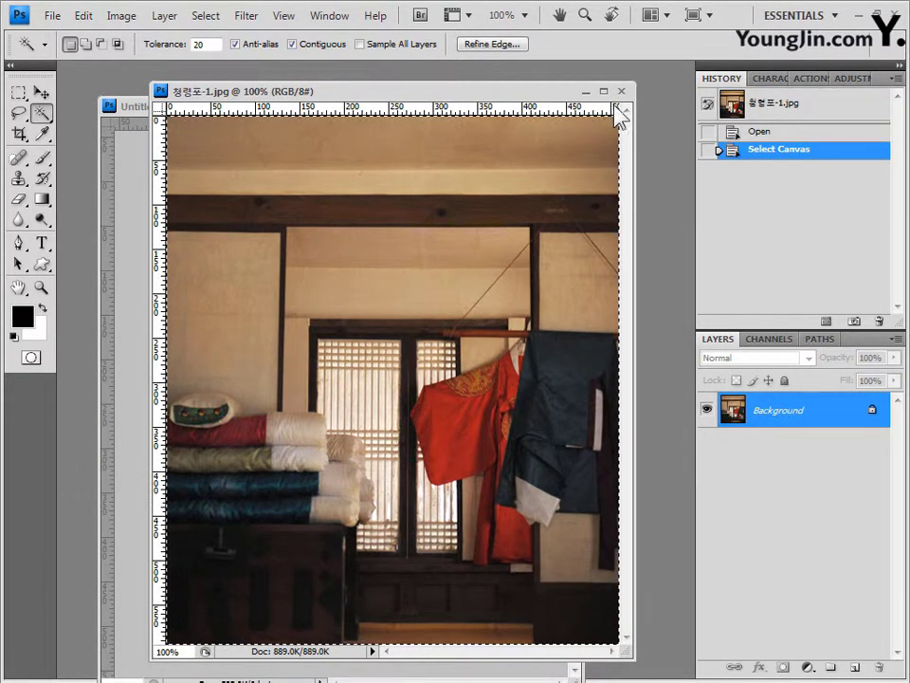
left_click_drag(529, 95, 532, 82)
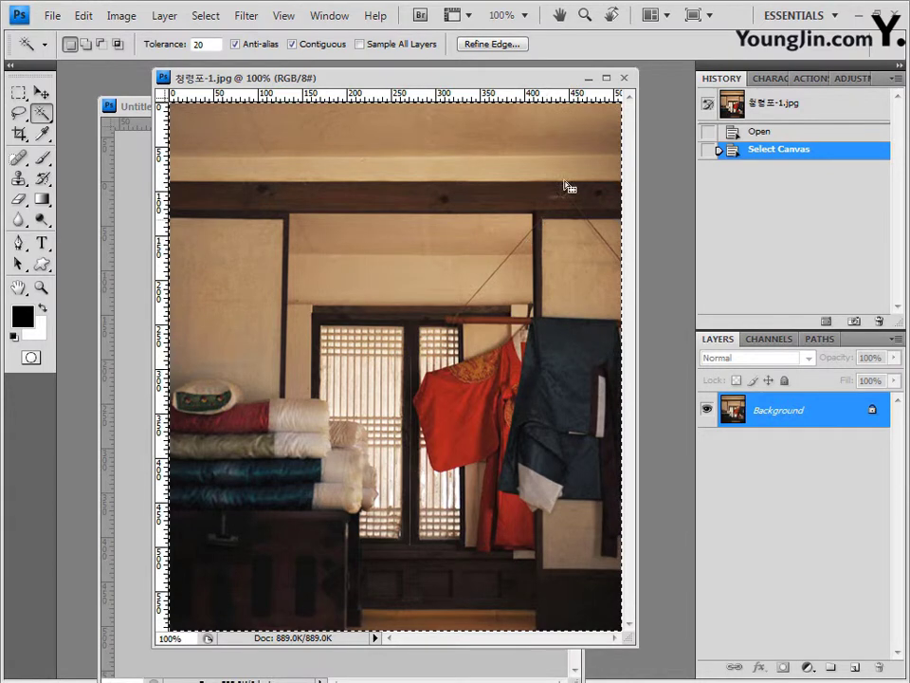
left_click(624, 77)
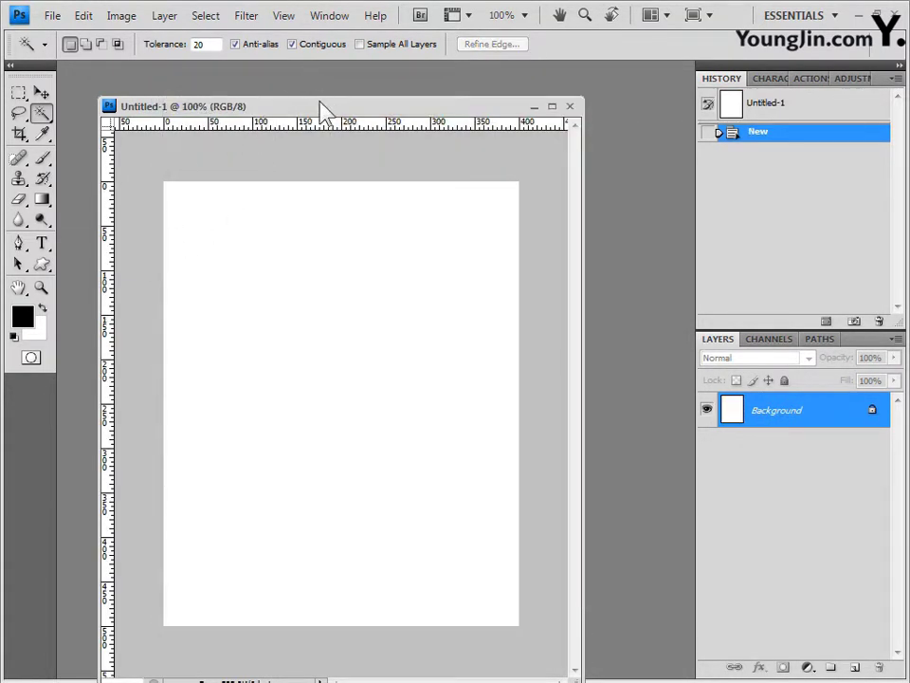
key("ctrl+v")
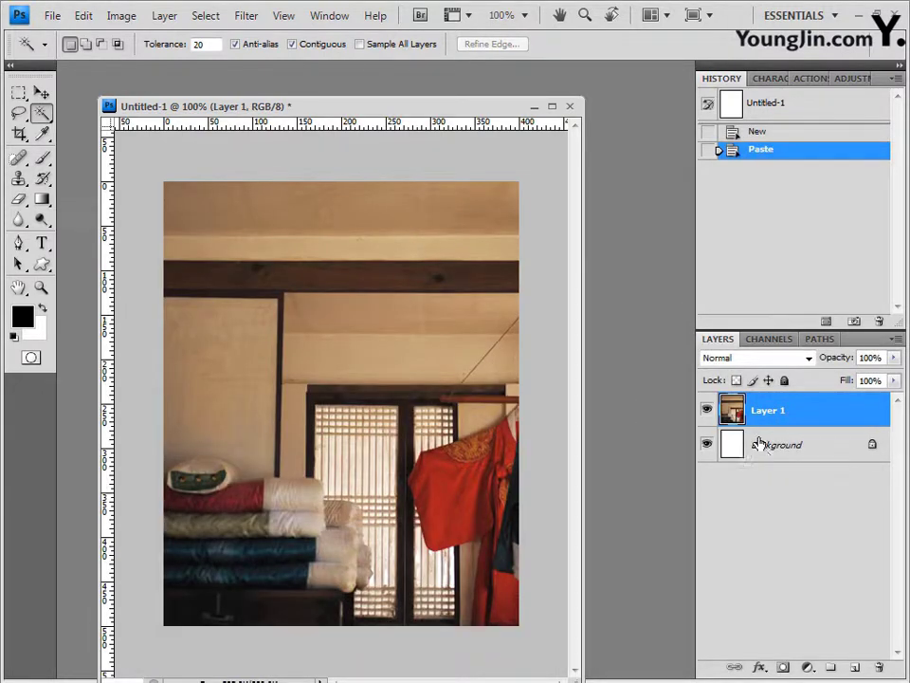
left_click(42, 92)
key("ctrl+t")
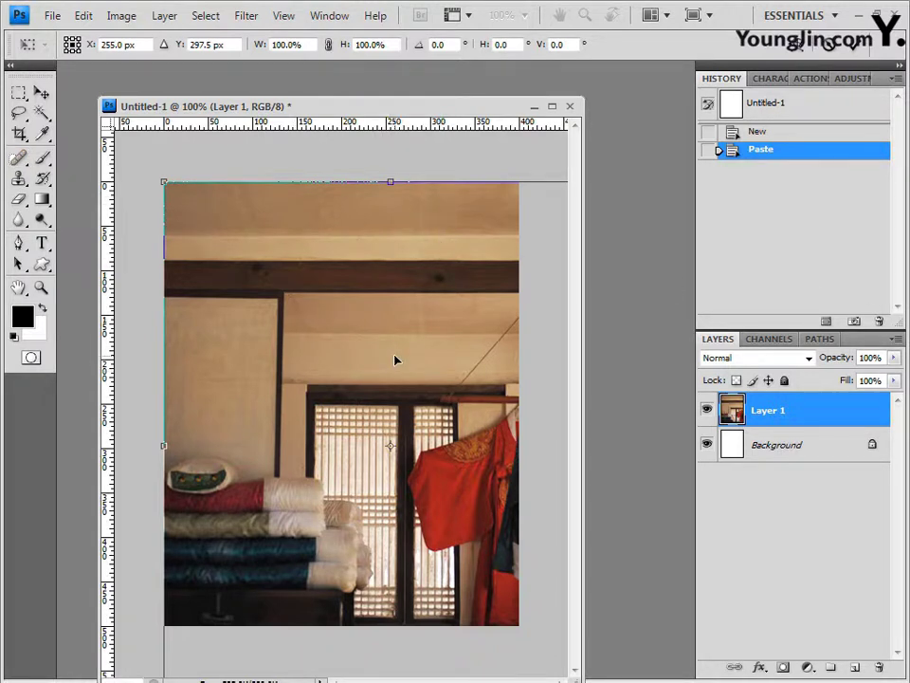
key("ctrl+minus")
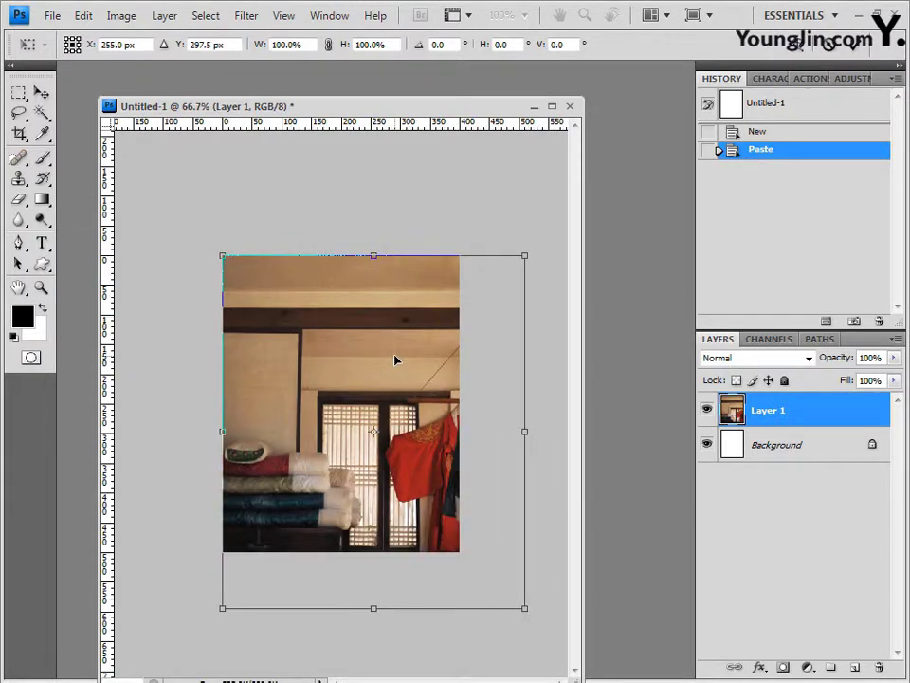
key("ctrl+plus")
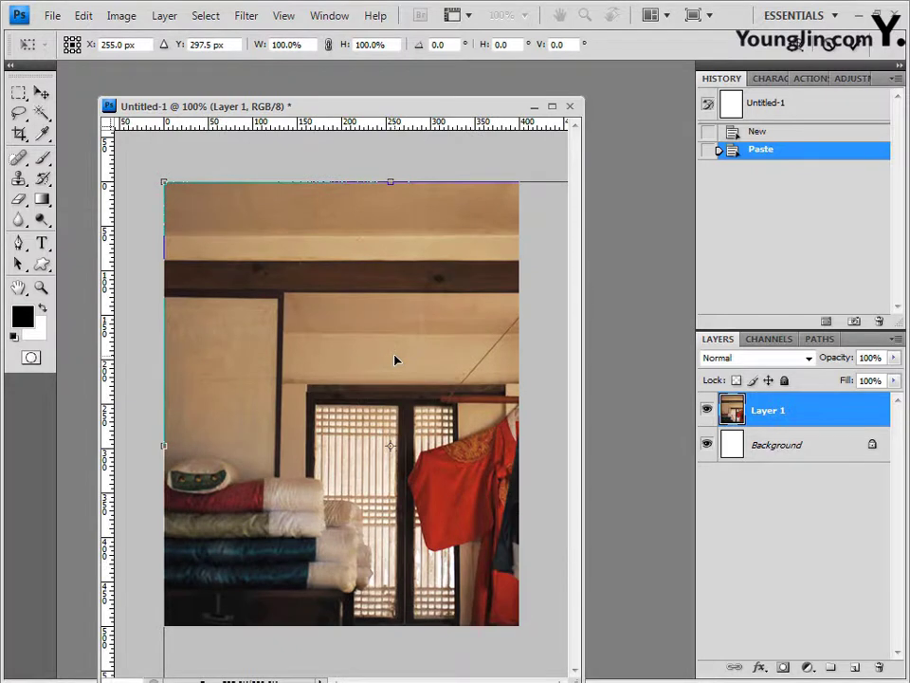
left_click_drag(371, 106, 368, 92)
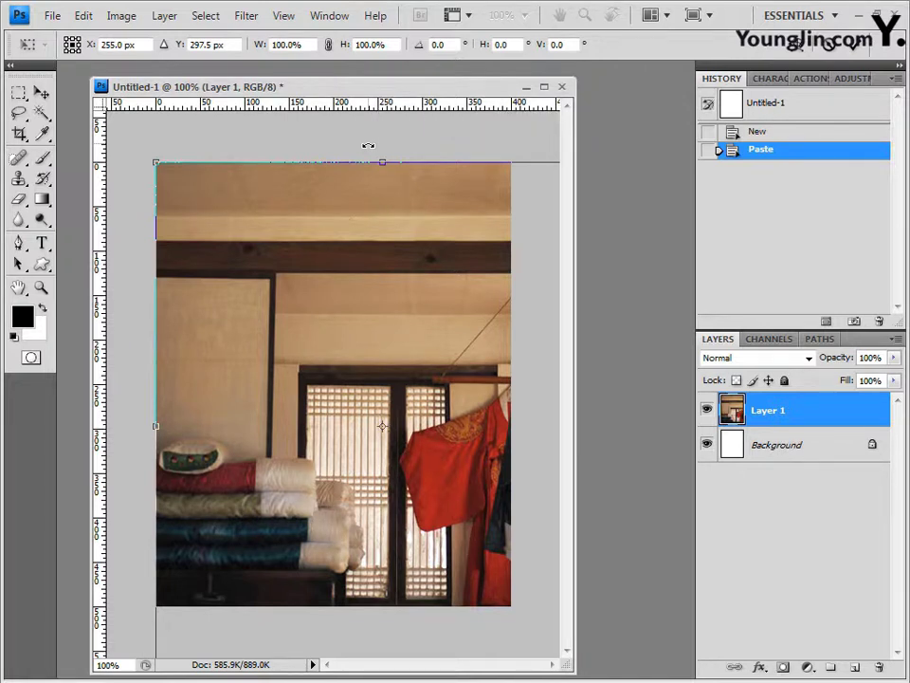
key("ctrl+minus")
key("ctrl+plus")
left_click(42, 289)
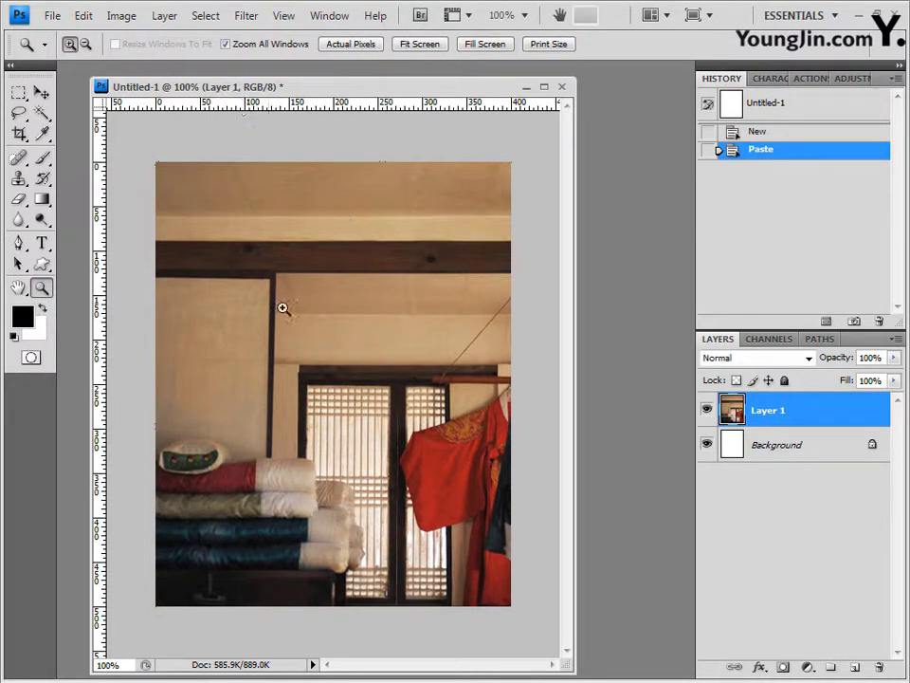
left_click(381, 308)
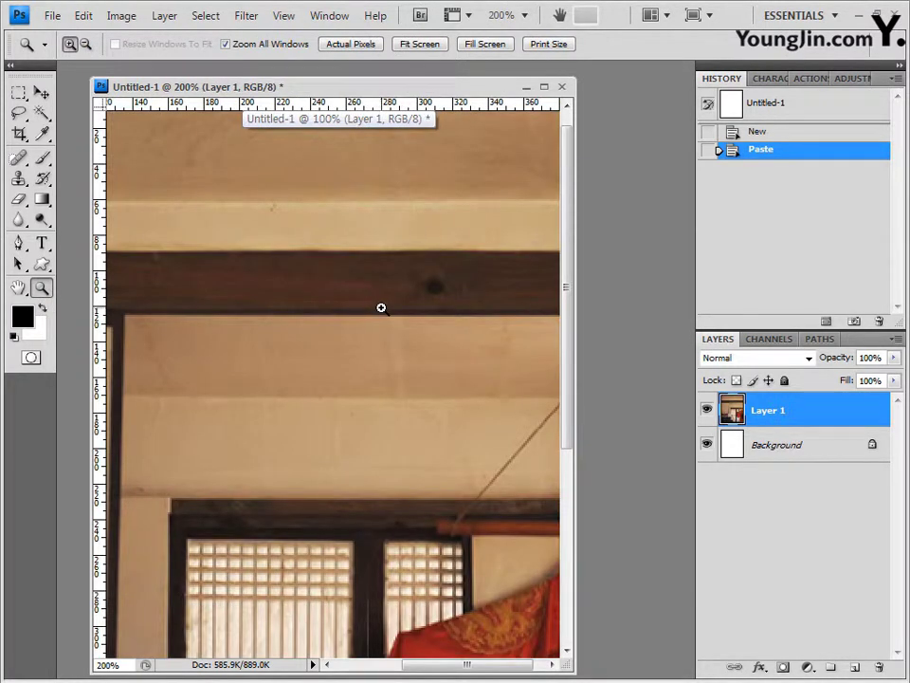
key("alt")
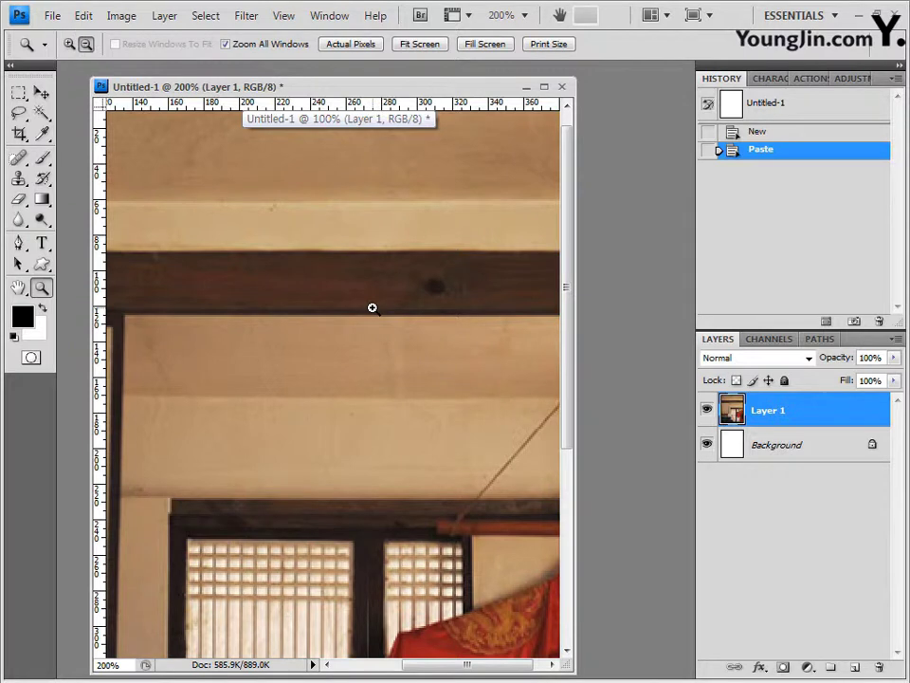
left_click(308, 280)
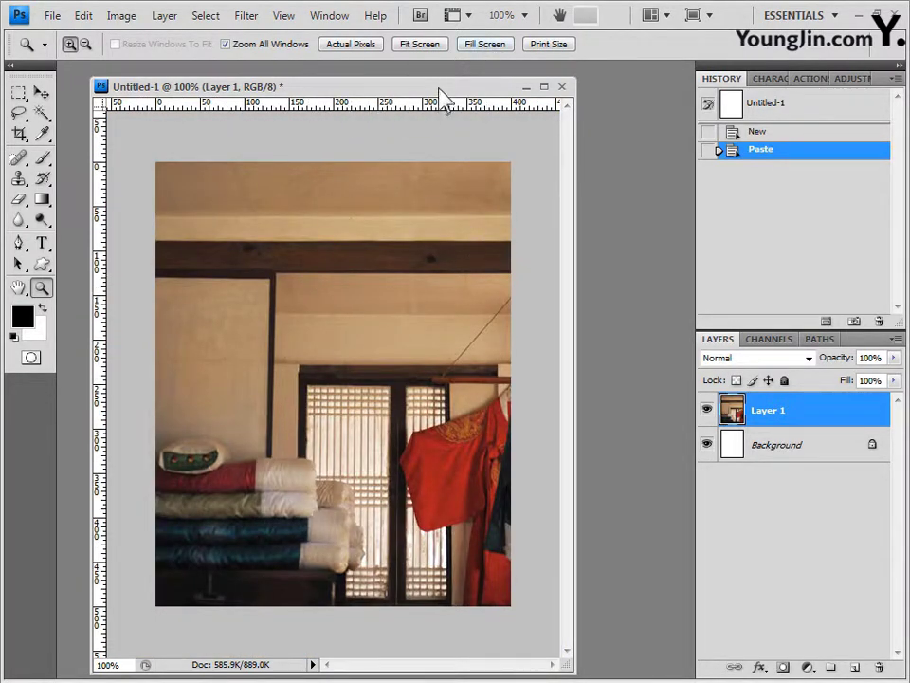
Step: Float the Untitled-1 document window and resize it to leave a margin around the canvas at 100% zoom
left_click_drag(439, 95, 441, 85)
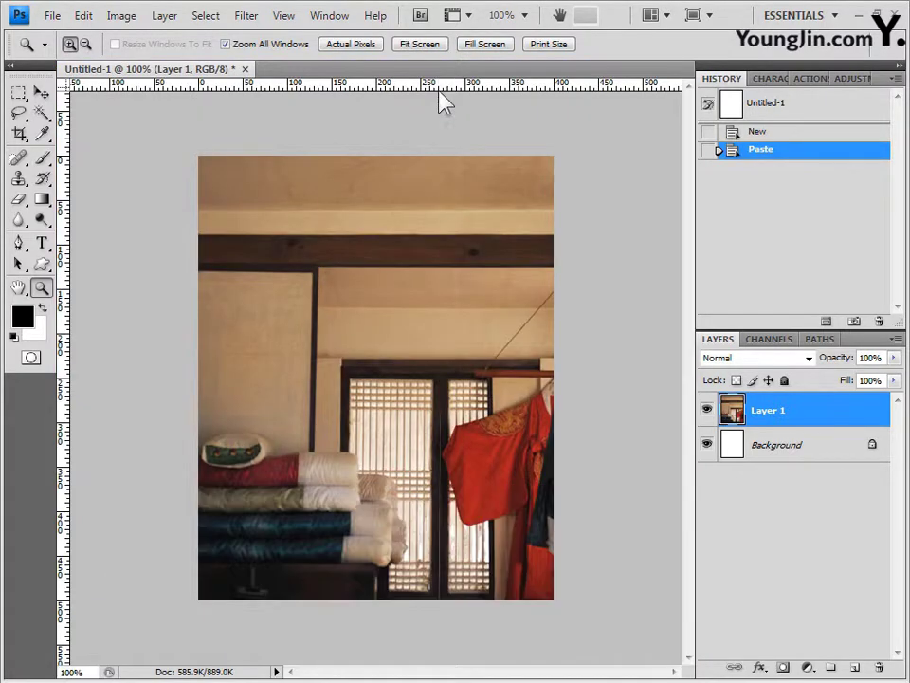
left_click_drag(240, 69, 237, 117)
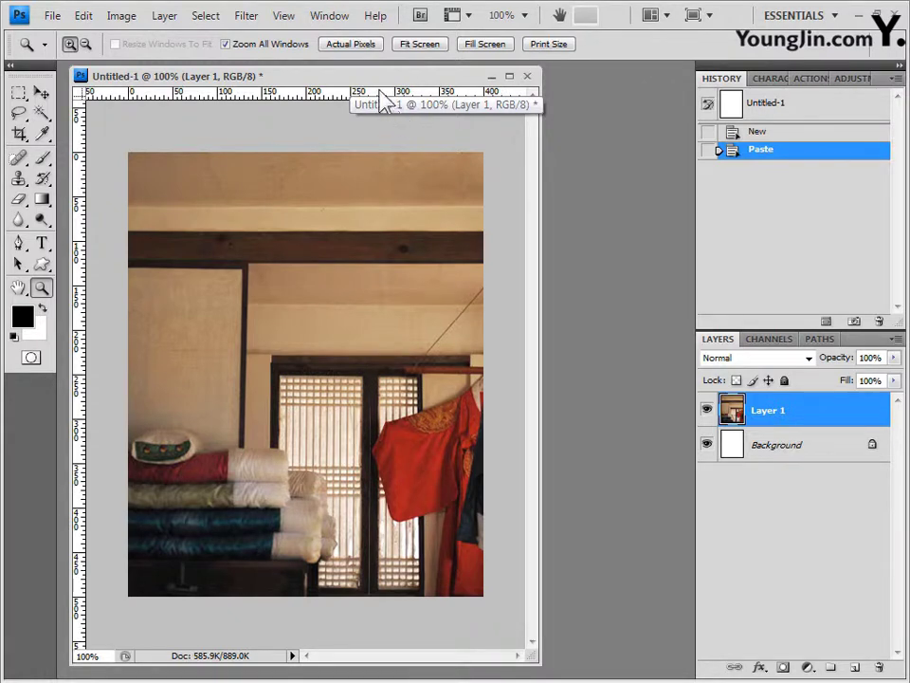
key("ctrl+plus")
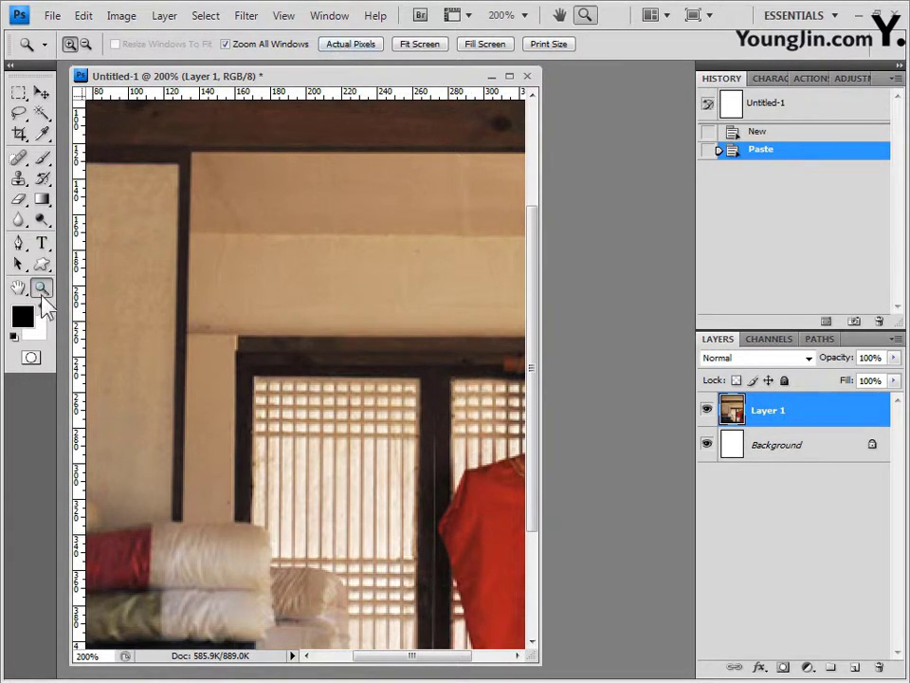
left_click(353, 45)
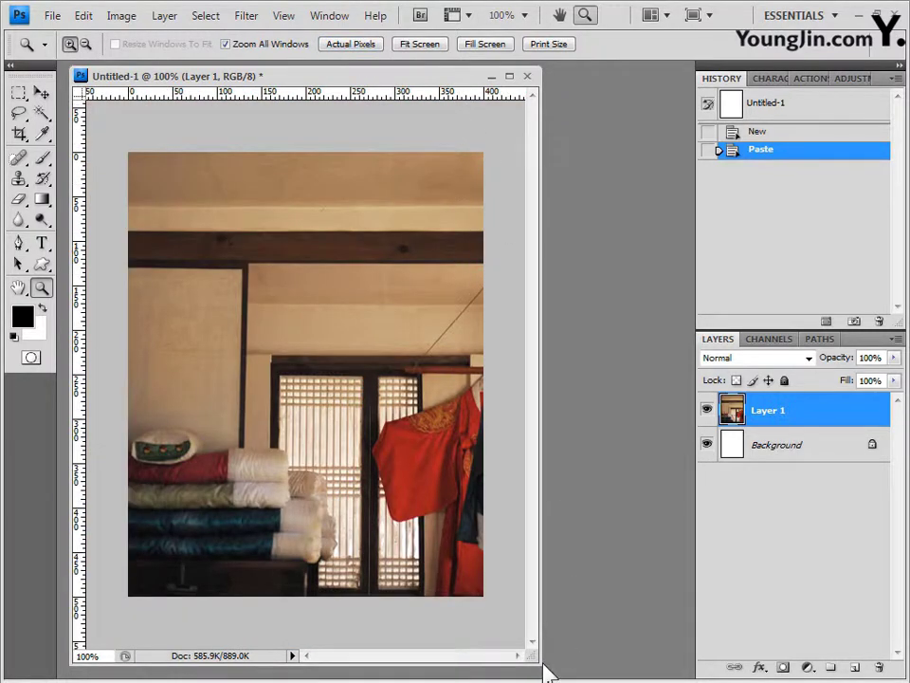
left_click_drag(537, 659, 512, 604)
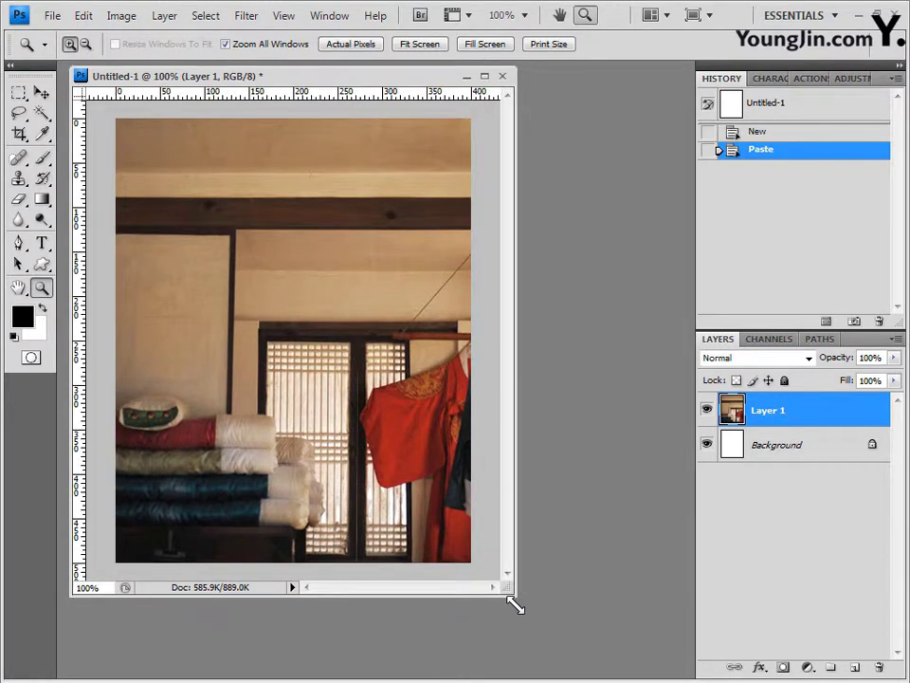
key("ctrl+minus")
key("ctrl+plus")
key("ctrl+minus")
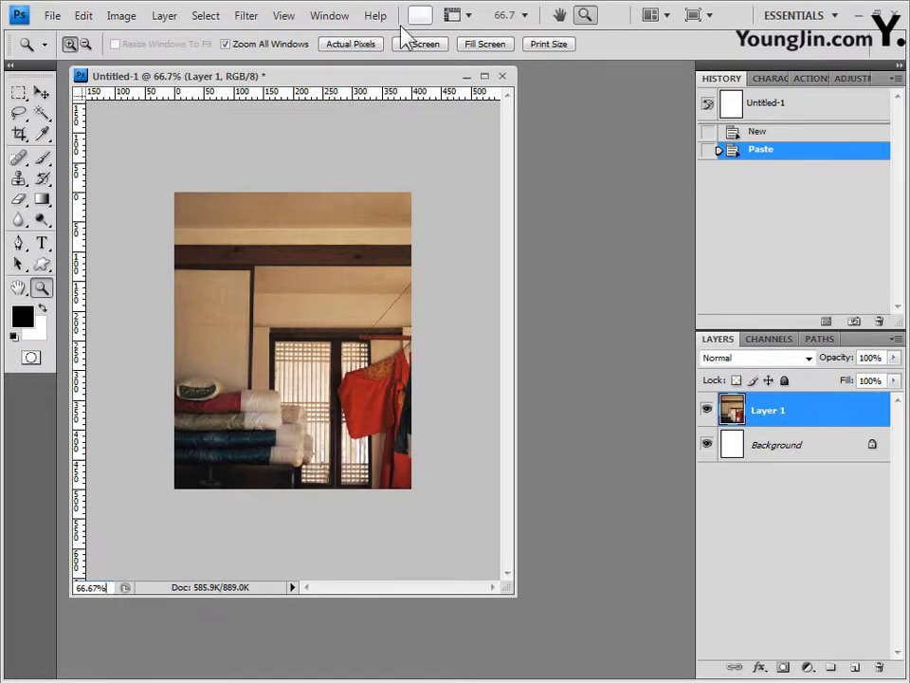
left_click_drag(407, 76, 424, 85)
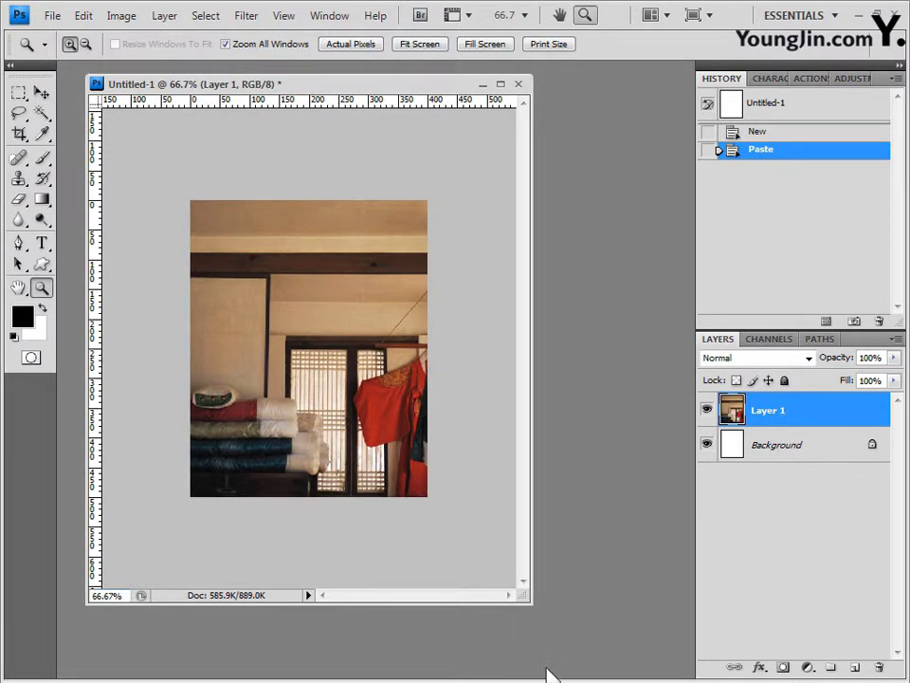
key("ctrl+plus")
left_click_drag(530, 603, 598, 632)
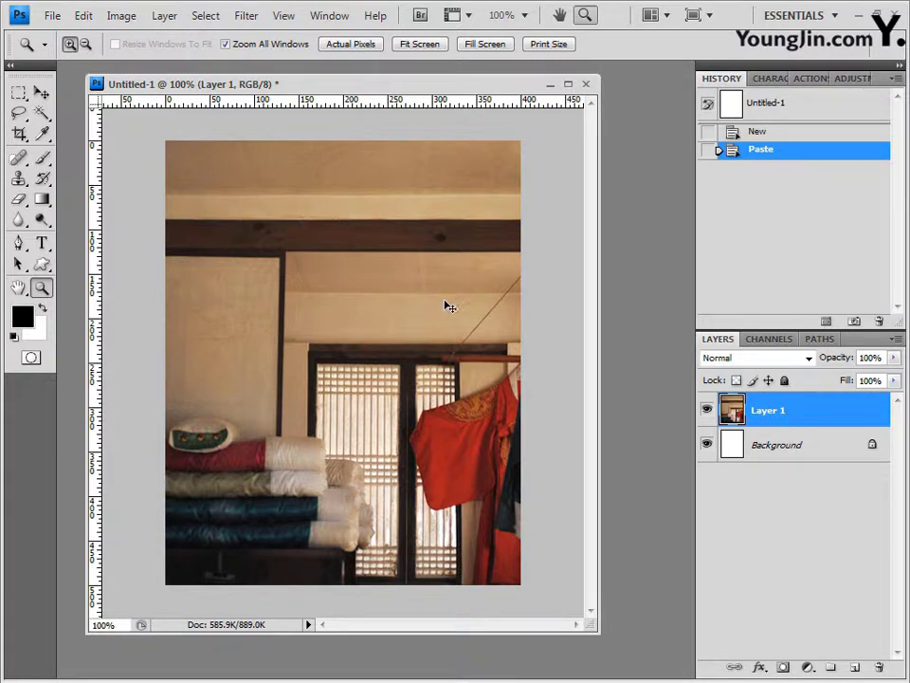
Step: Free Transform Layer 1 to about 83.9% width and 84.1% height, positioned so the photo fills the whole canvas
key("ctrl+t")
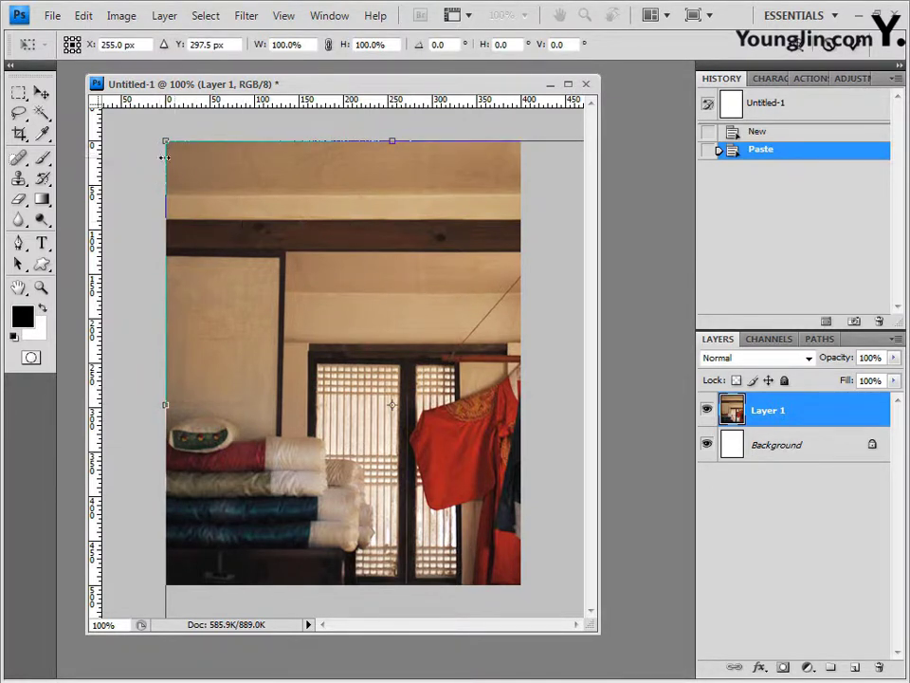
left_click_drag(167, 141, 290, 285)
left_click_drag(407, 355, 279, 224)
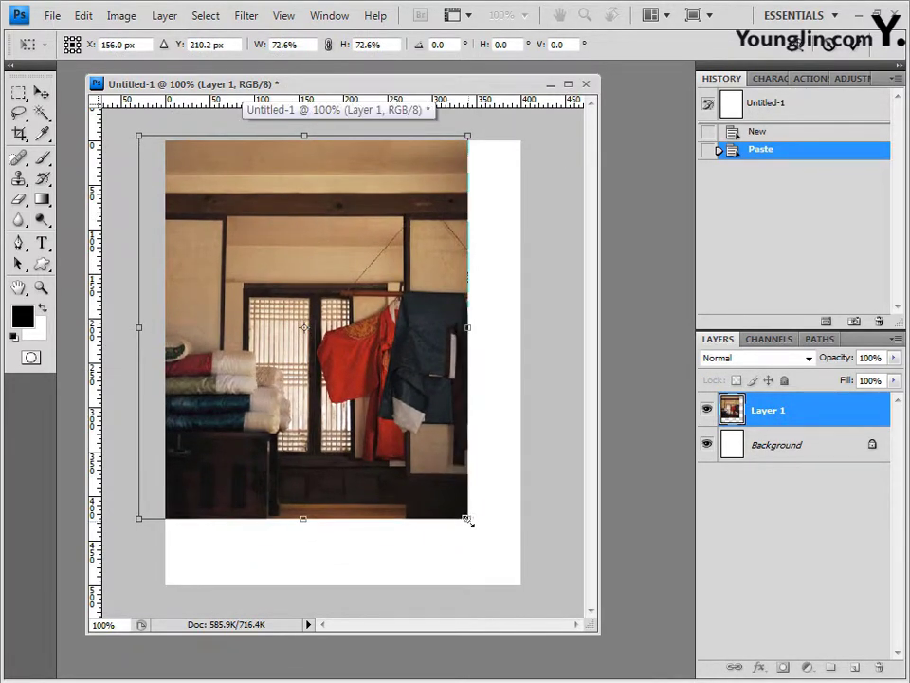
left_click_drag(468, 521, 541, 617)
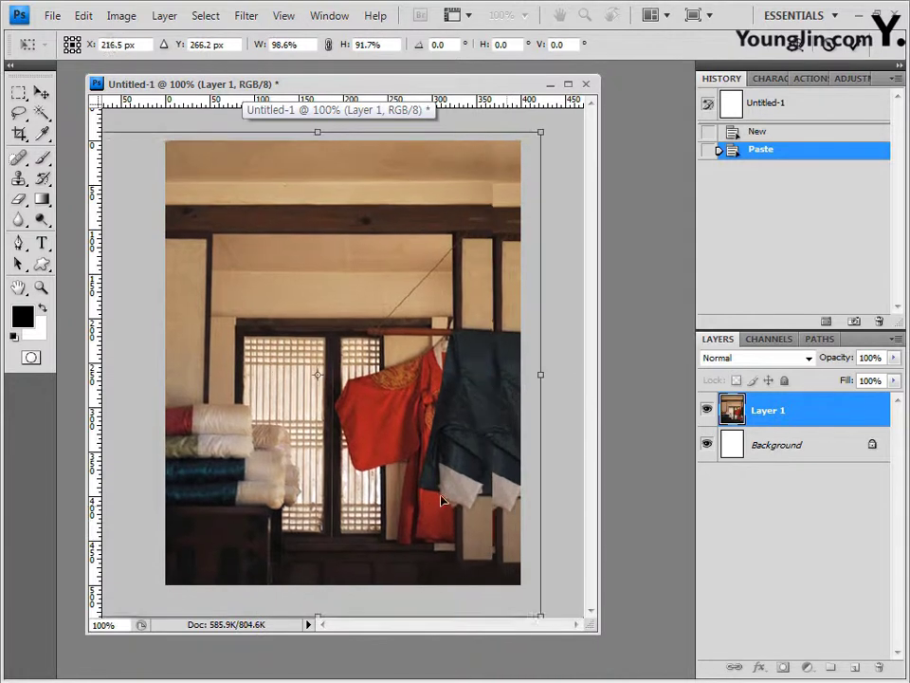
mouse_move(441, 500)
left_mouse_down()
mouse_move(419, 500)
mouse_move(464, 503)
mouse_move(425, 498)
mouse_move(453, 504)
mouse_move(427, 509)
left_mouse_up()
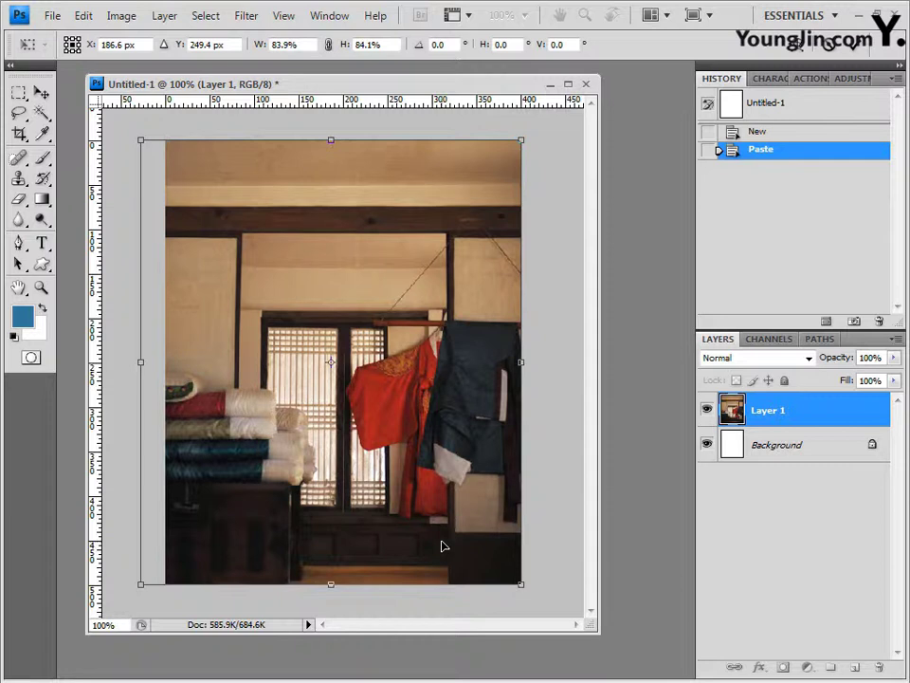
key("Return")
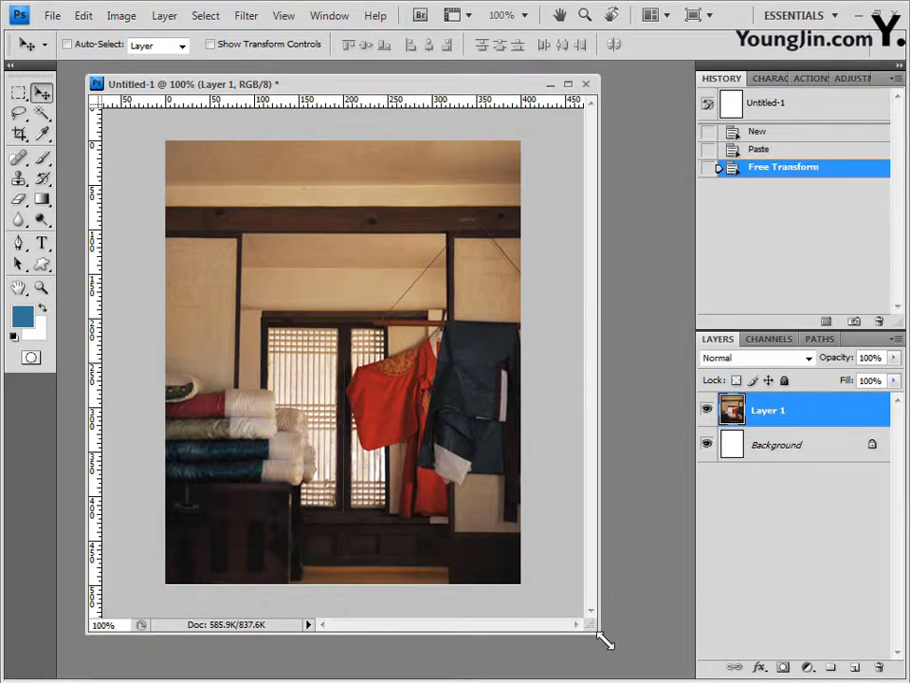
Step: Shrink the document window to the canvas edges and duplicate Layer 1
left_click_drag(596, 630, 484, 573)
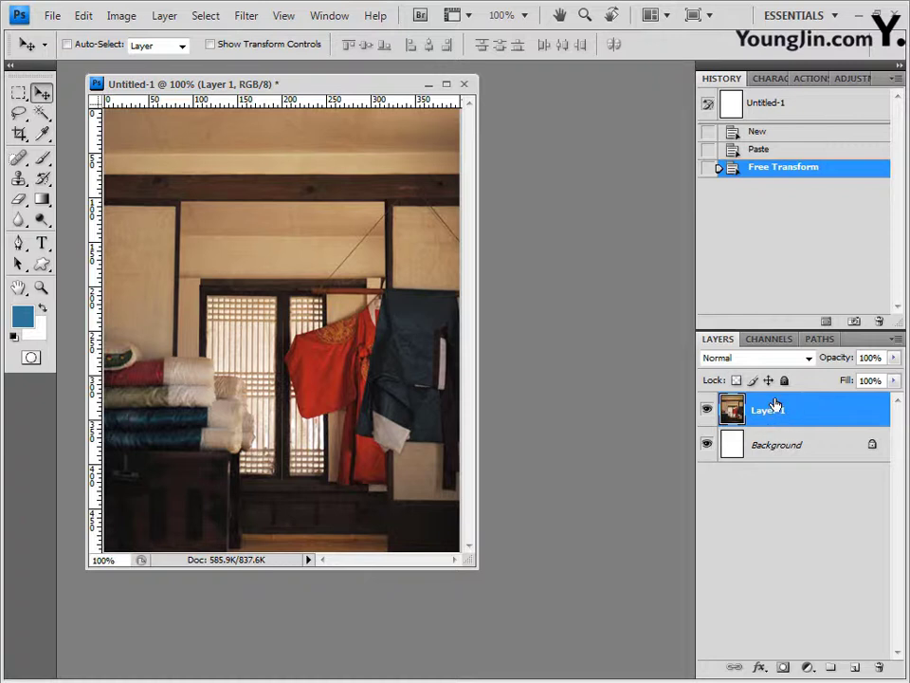
left_click_drag(778, 408, 856, 668)
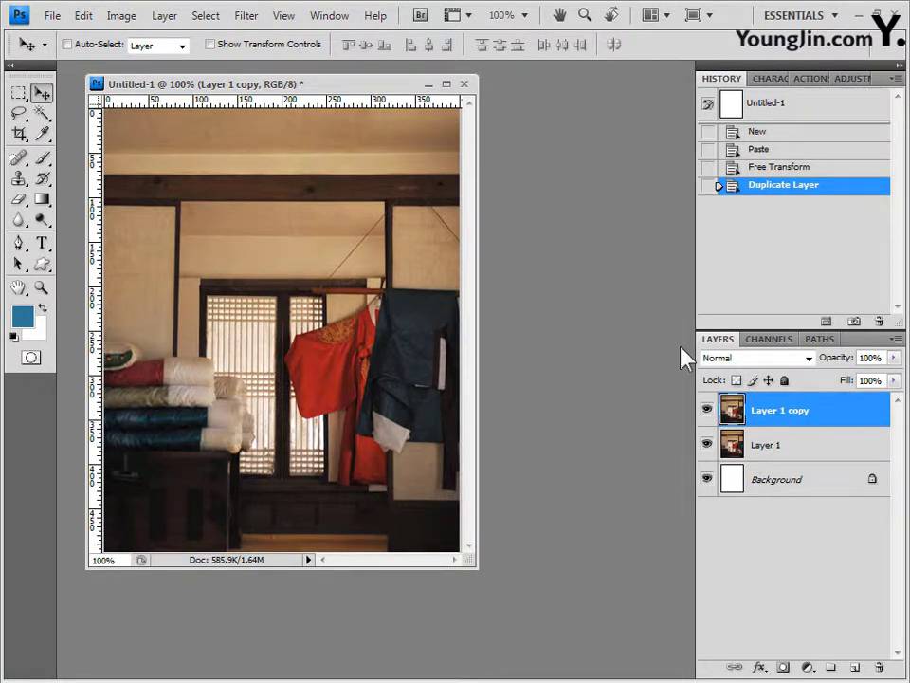
left_click(250, 19)
mouse_move(291, 231)
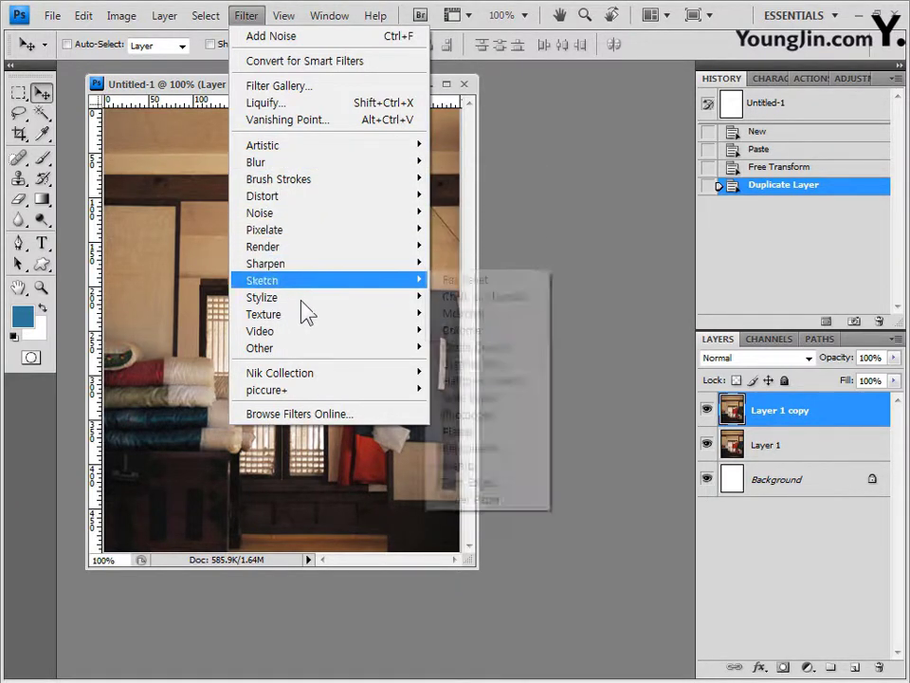
mouse_move(308, 185)
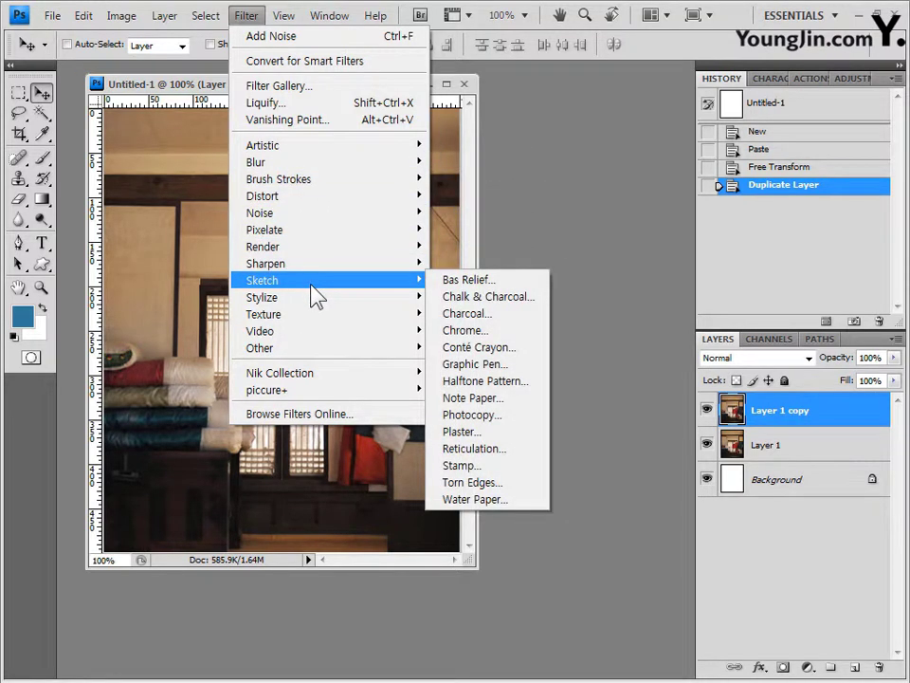
mouse_move(308, 297)
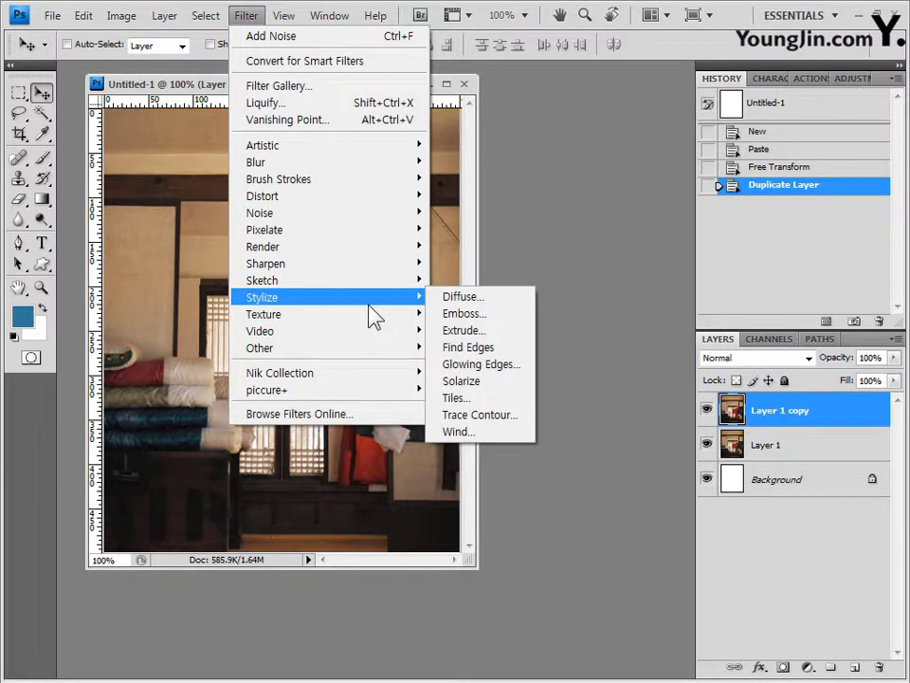
left_click(290, 87)
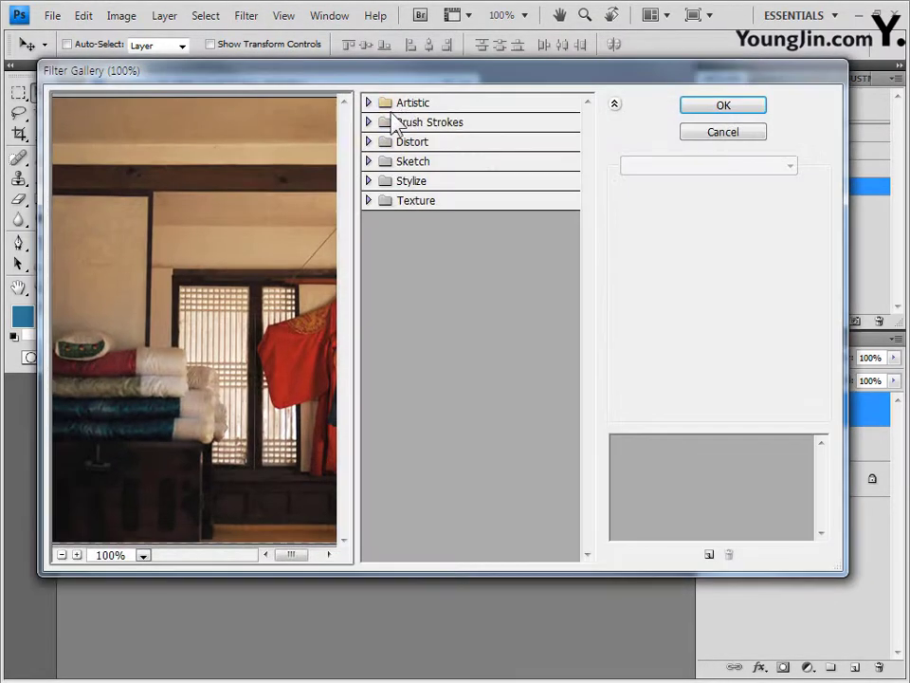
left_click(375, 200)
left_click(475, 309)
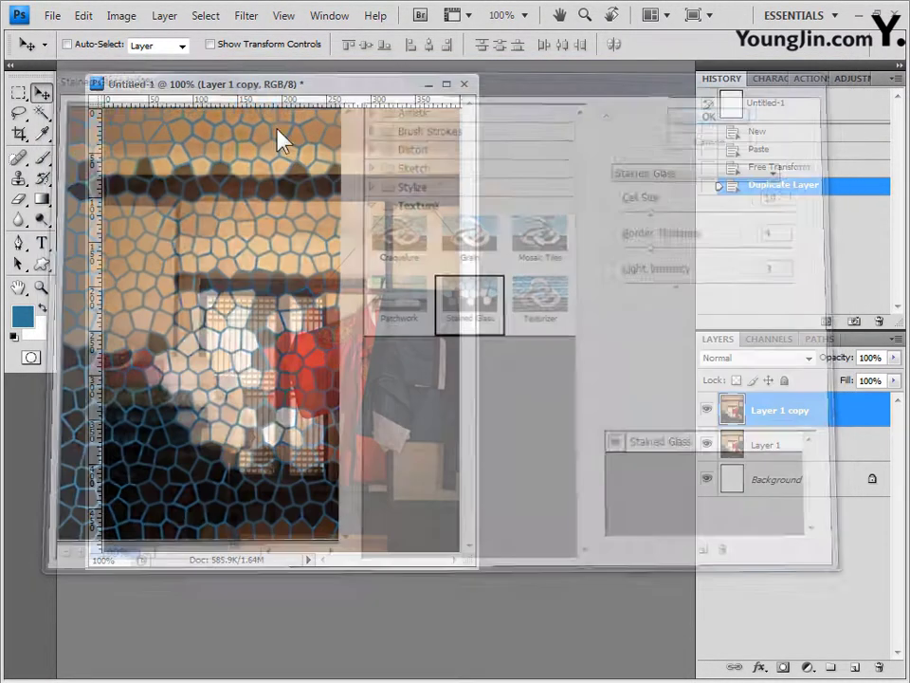
Step: Apply the Stained Glass filter to Layer 1 copy with cell size 10, border thickness 4 and light intensity 3
left_click(246, 15)
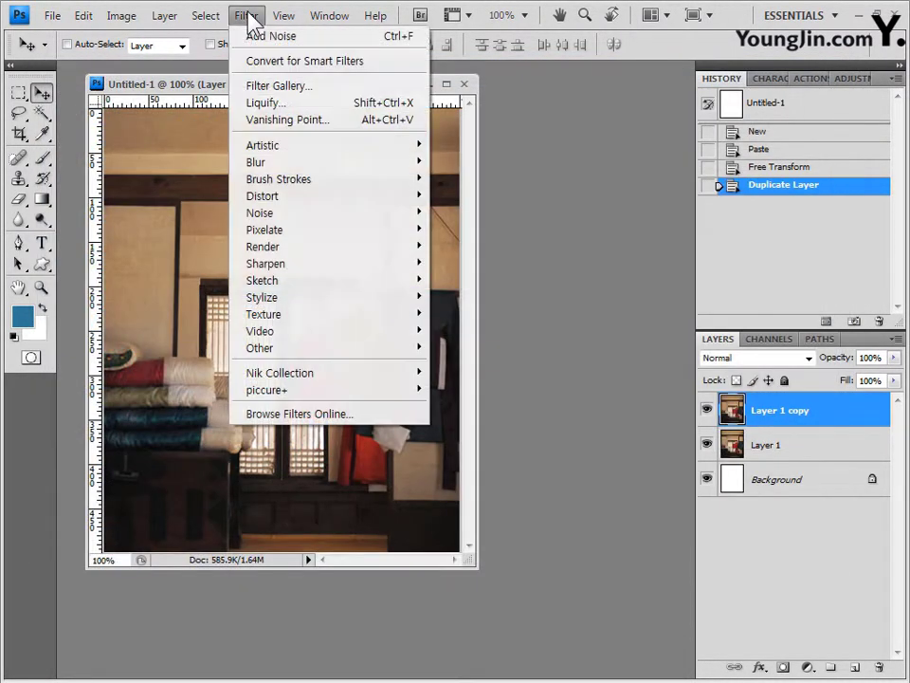
mouse_move(275, 331)
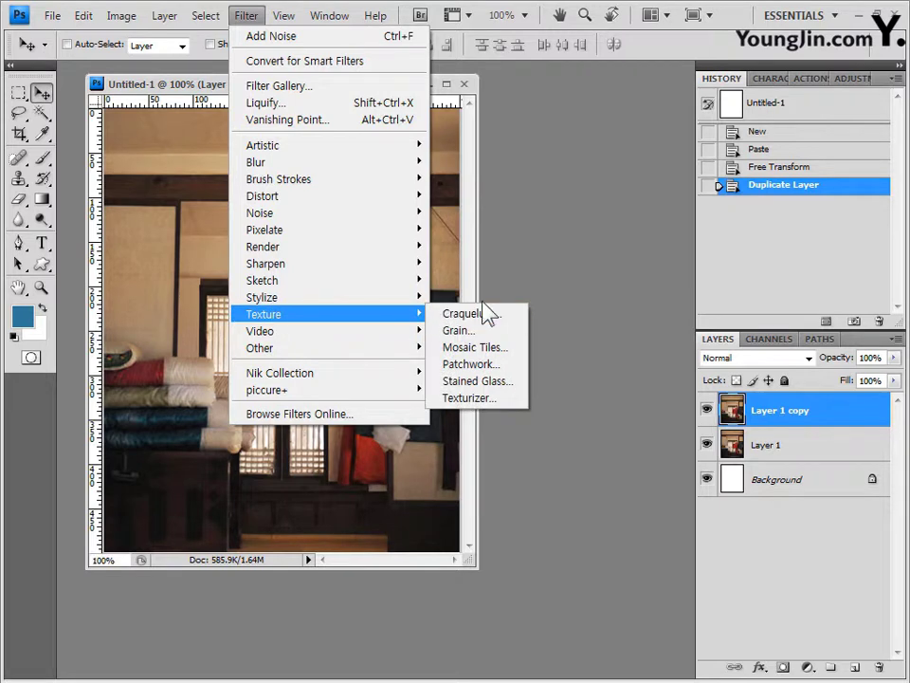
left_click(496, 382)
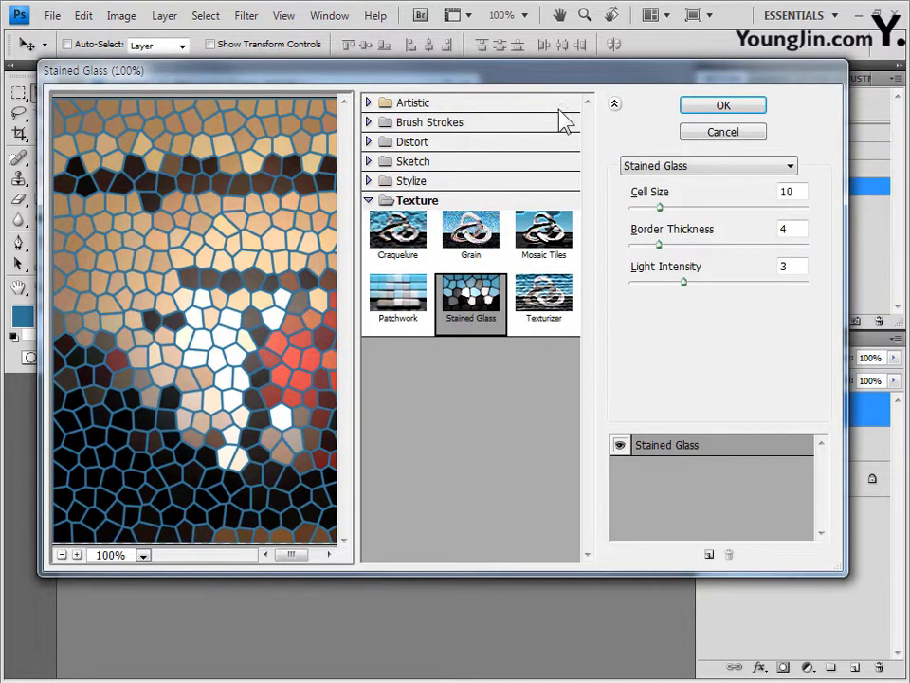
left_click_drag(549, 85, 568, 92)
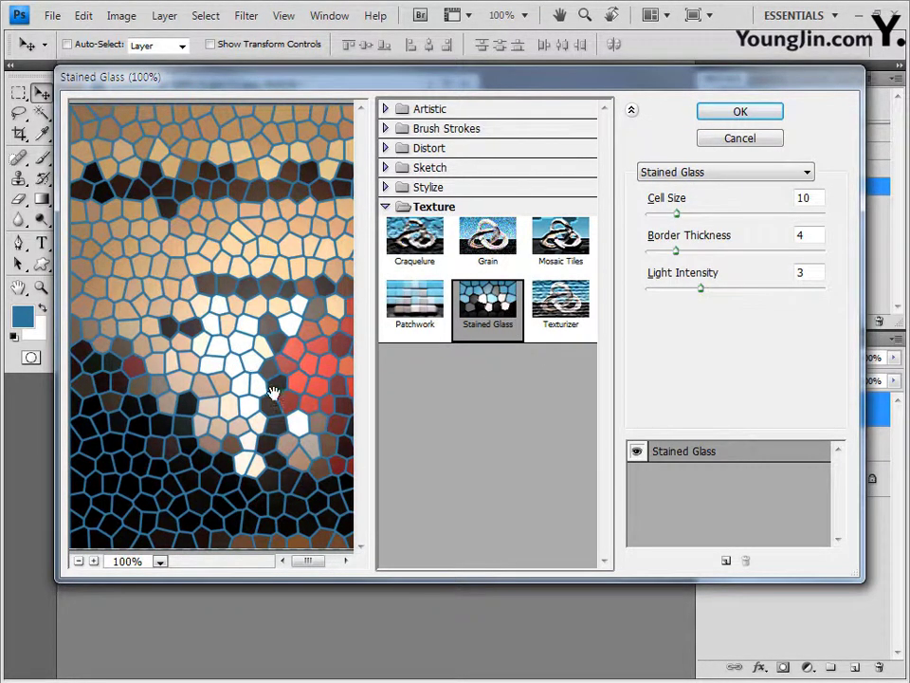
left_click(751, 113)
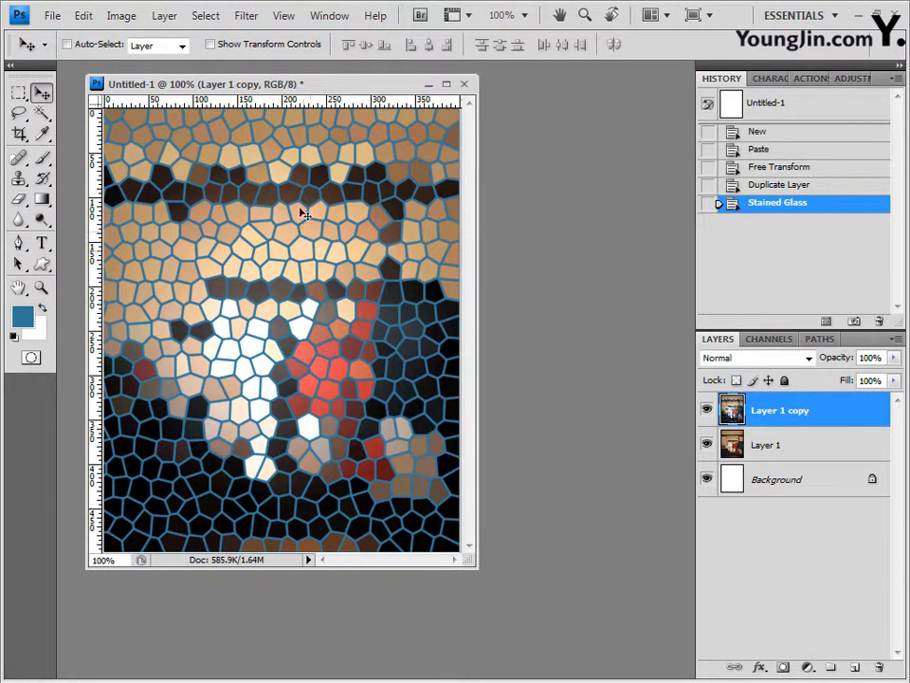
Step: Select a centred rectangle of about 300 × 400 pixels on Layer 1 copy with the Rectangular Marquee tool
left_click(19, 95)
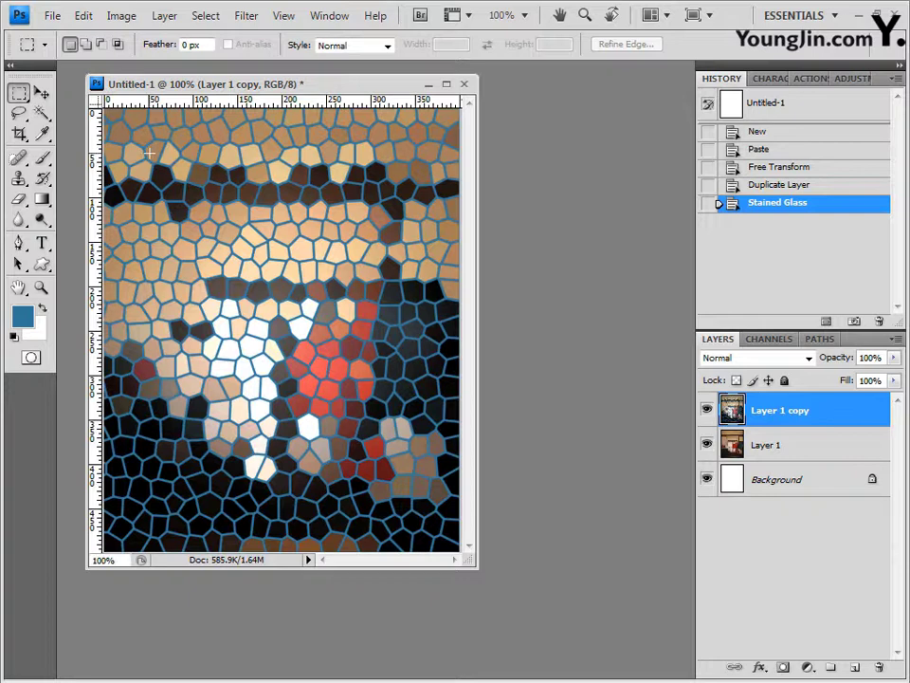
left_click_drag(358, 348, 431, 524)
left_click_drag(150, 152, 415, 508)
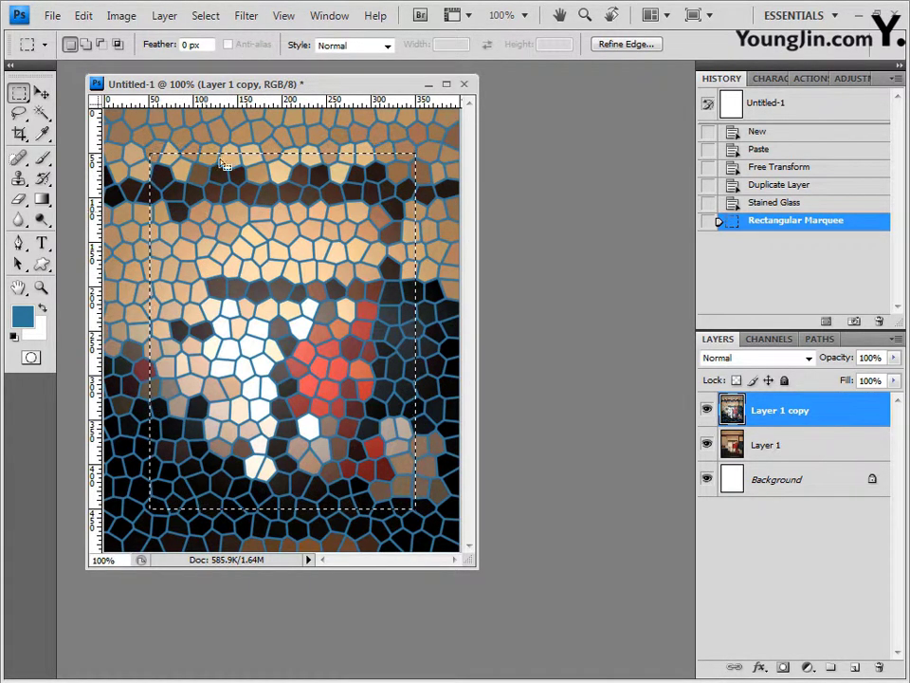
Step: Smooth the rectangular selection with a 5-pixel sample radius and clear its contents from Layer 1 copy
left_click(207, 19)
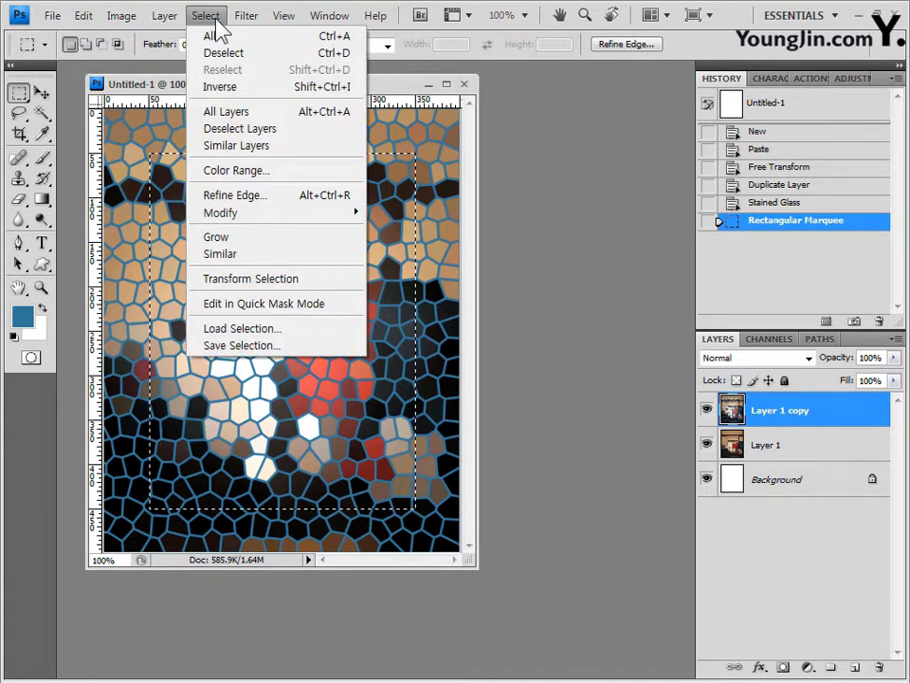
mouse_move(256, 214)
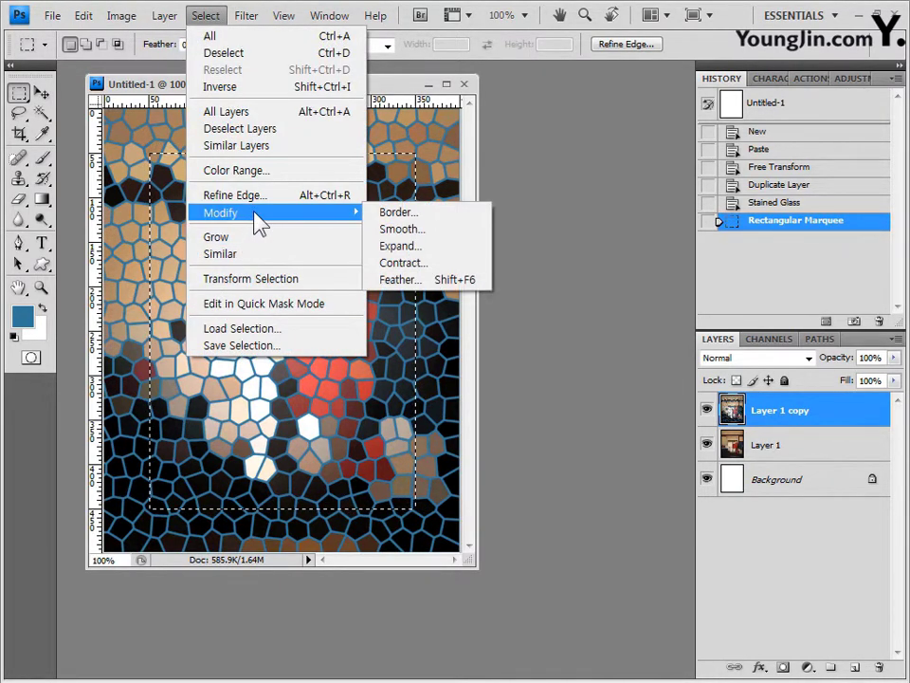
left_click(419, 235)
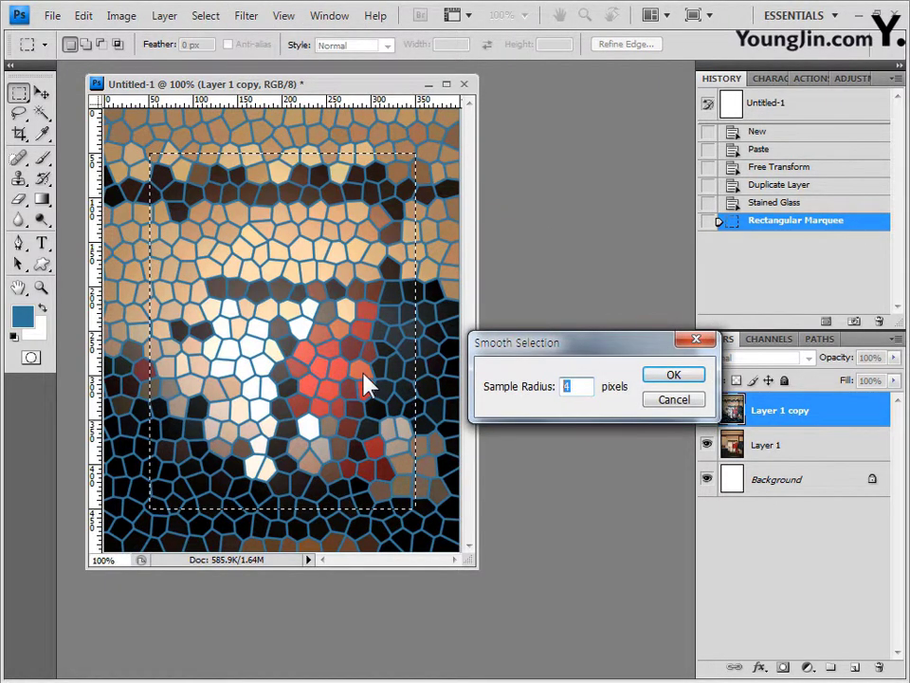
type("5")
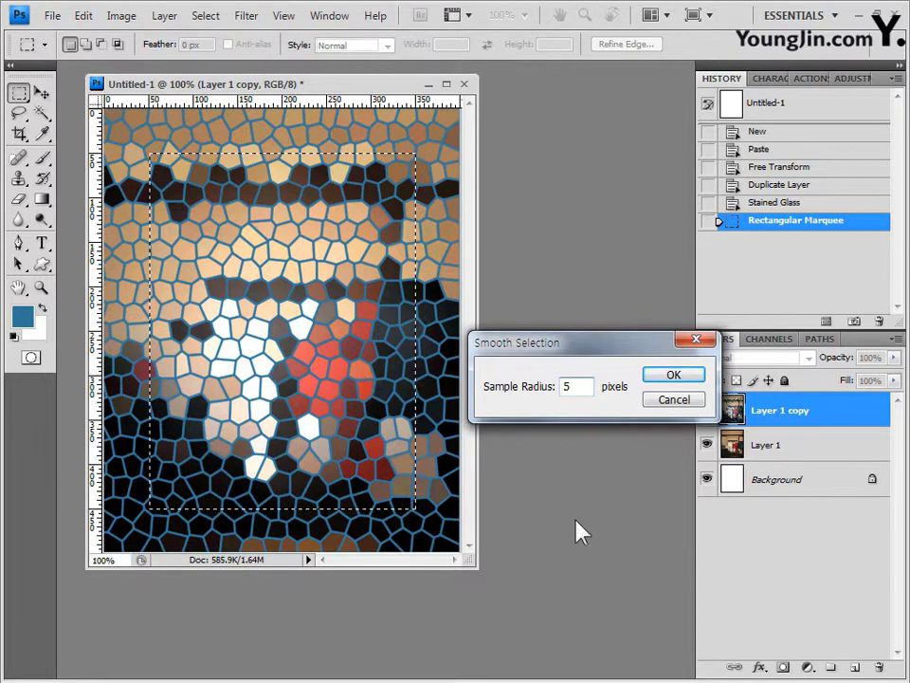
left_click(694, 379)
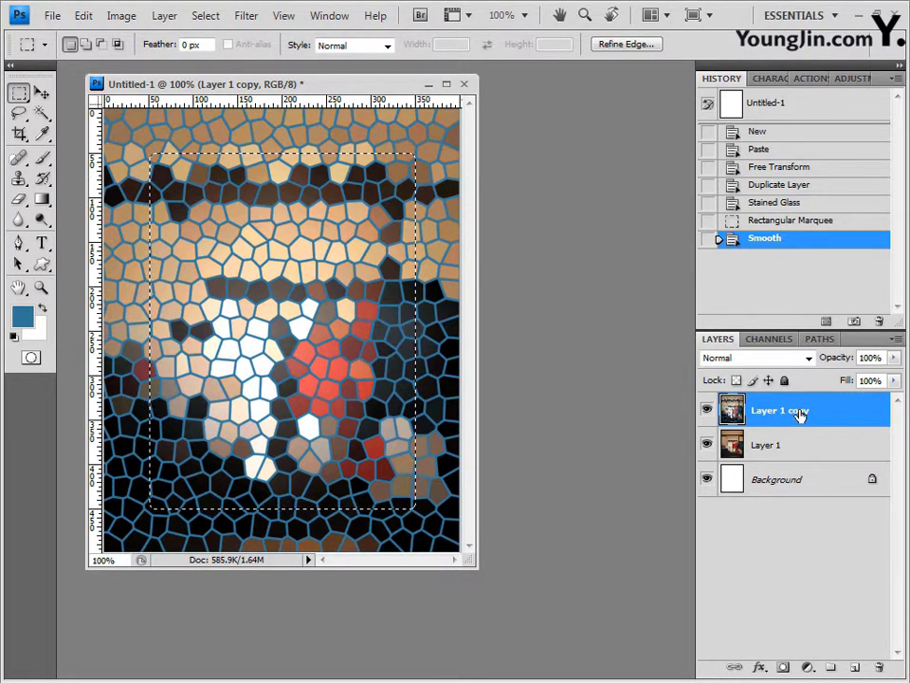
key("Delete")
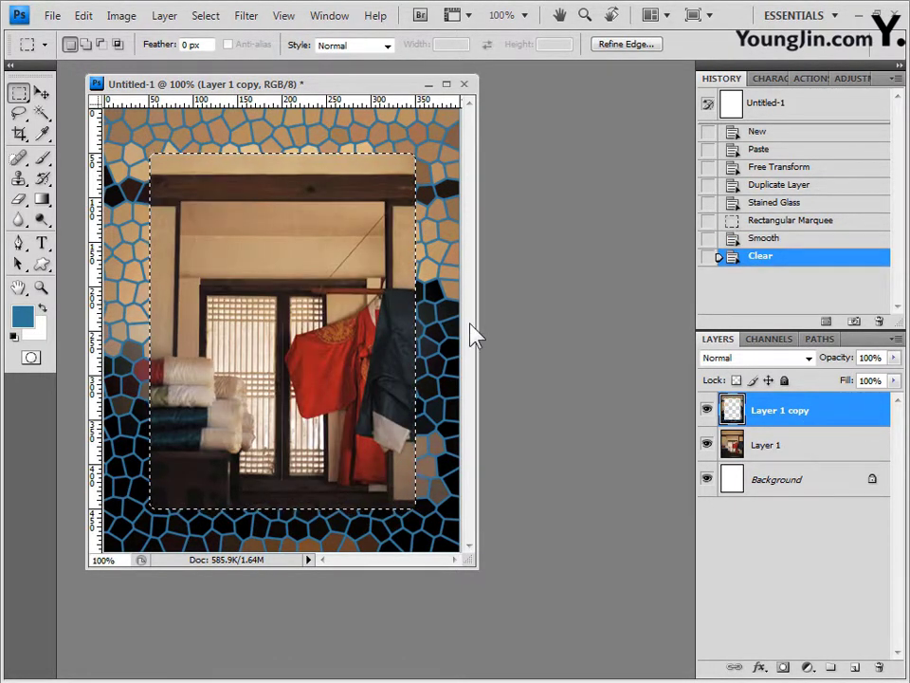
Step: Stroke the selection on Layer 1 copy 5 px wide in #337799, located outside, in Normal mode at 100% opacity
left_click(94, 25)
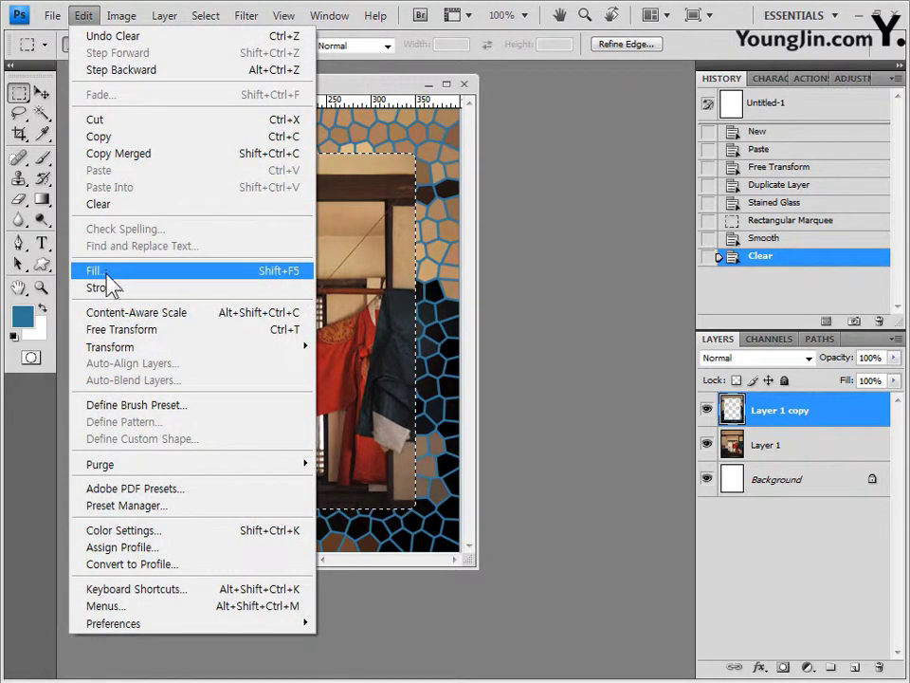
left_click(105, 289)
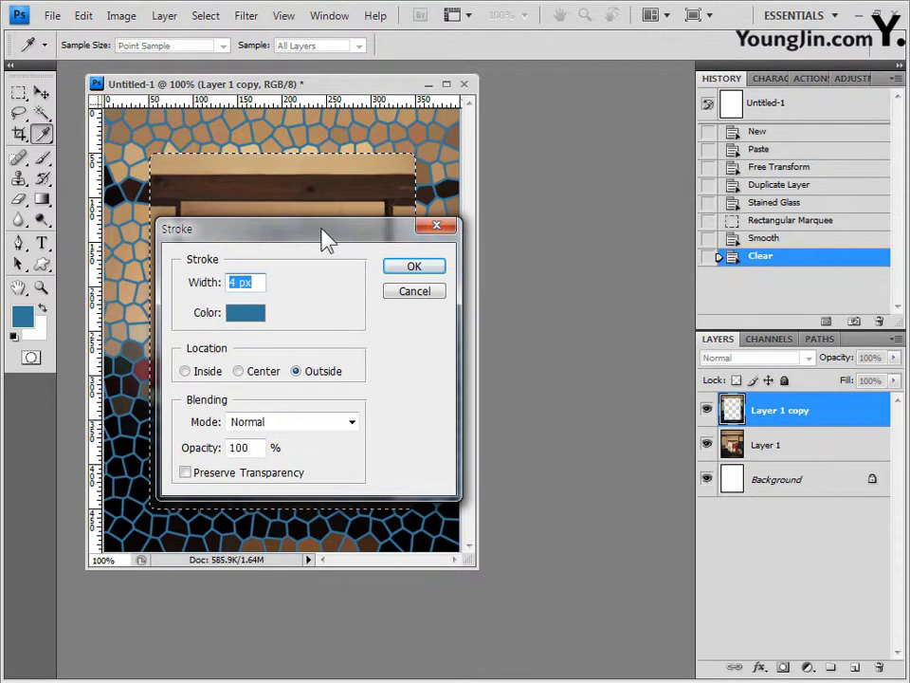
left_click_drag(326, 236, 512, 213)
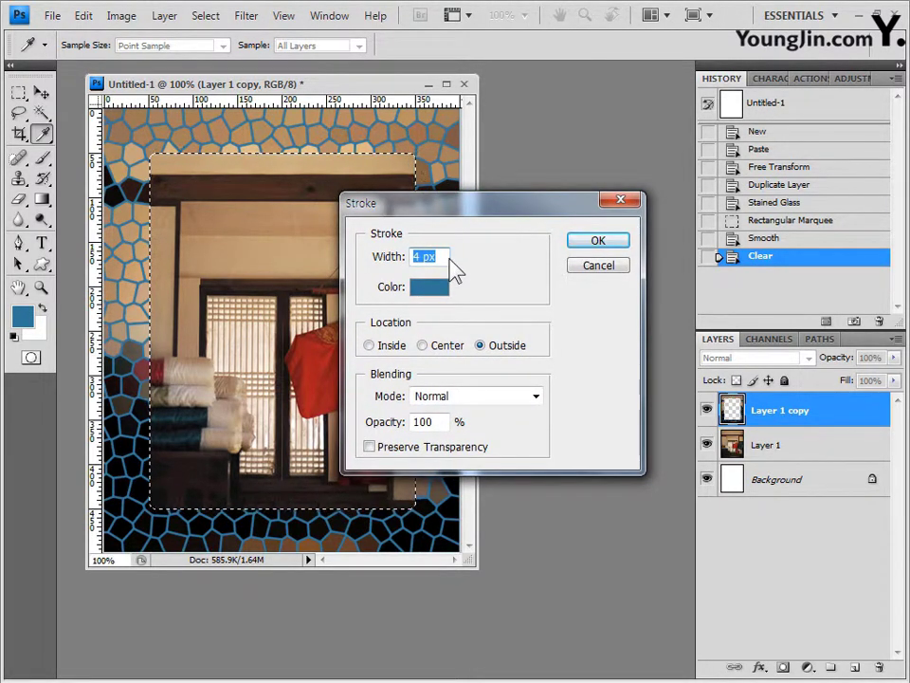
type("5")
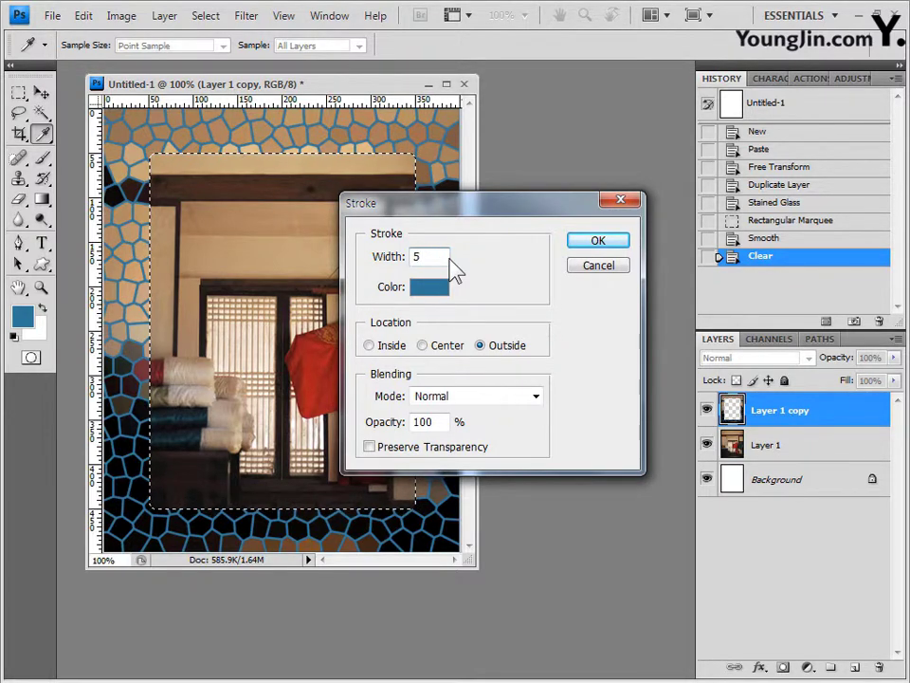
left_click(438, 289)
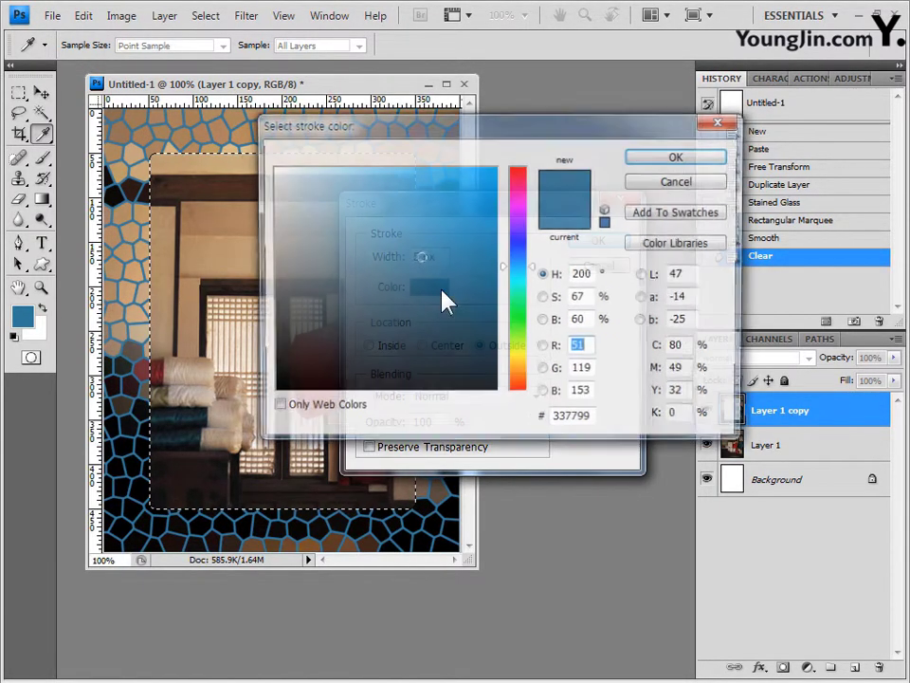
left_click_drag(596, 421, 518, 417)
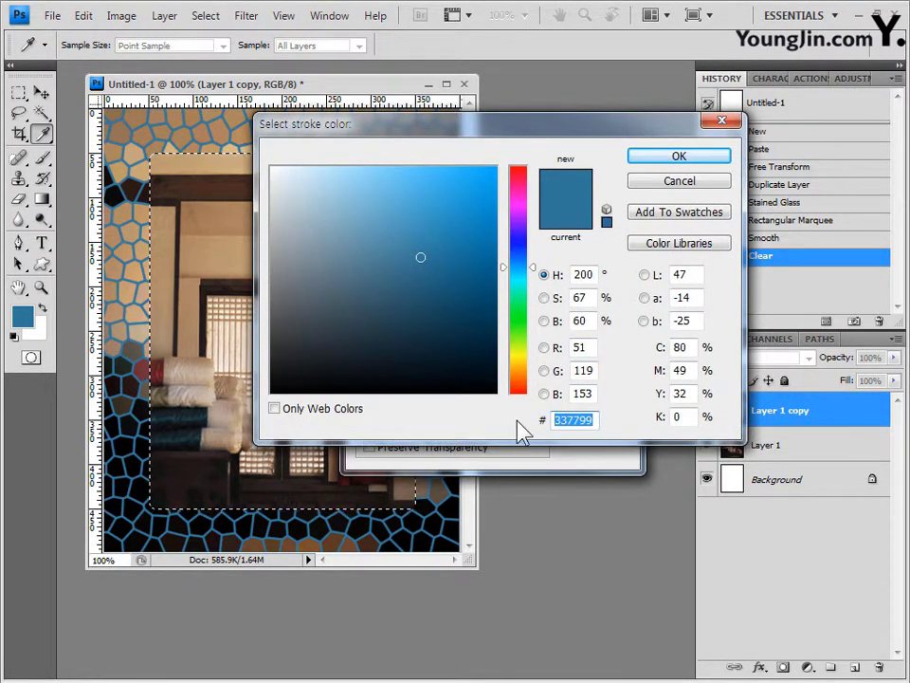
left_click(582, 419)
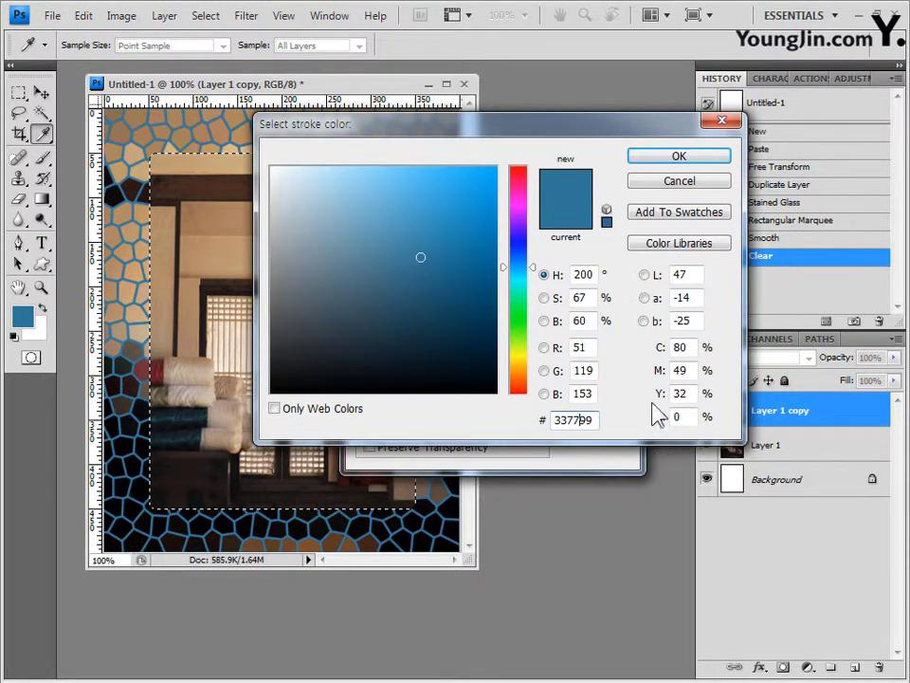
left_click(703, 161)
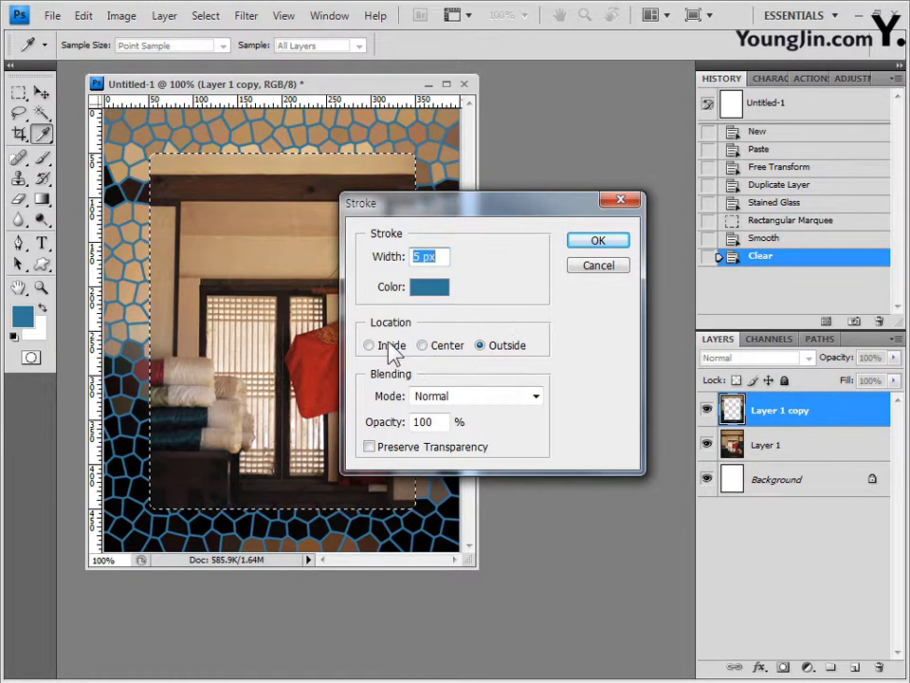
left_click_drag(529, 211, 569, 211)
left_click(429, 347)
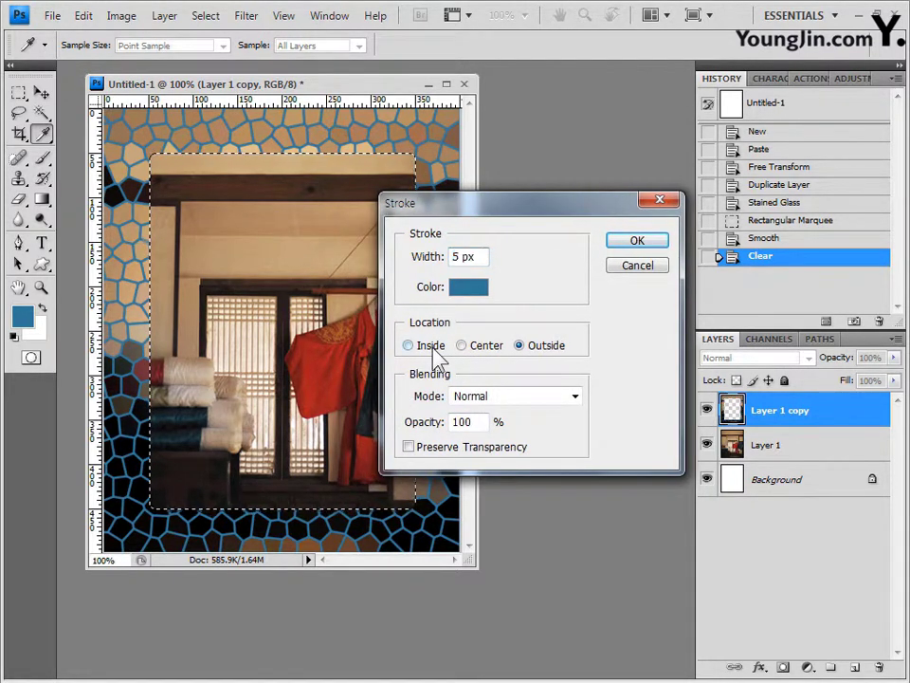
left_click(488, 353)
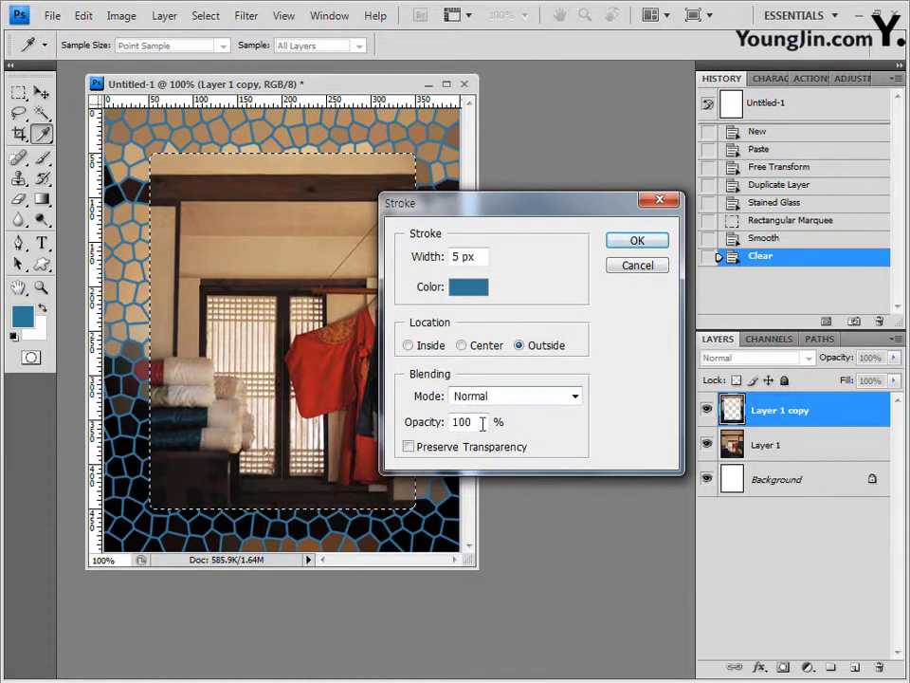
left_click(650, 241)
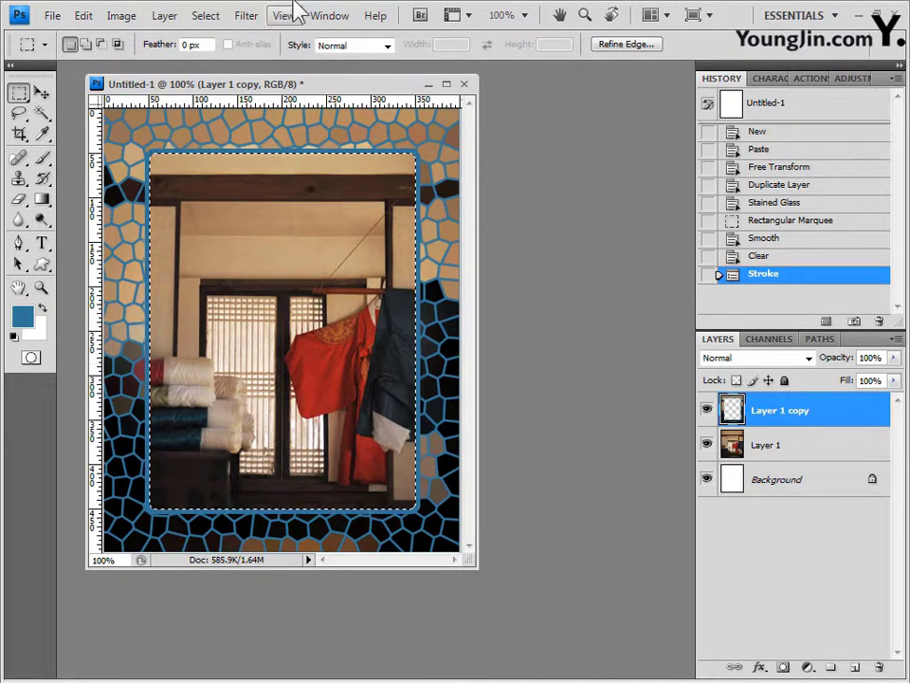
Step: Deselect the rectangle and add a Drop Shadow to Layer 1 copy with 75% opacity, 120° angle, 5 px distance and 5 px size
left_click(205, 17)
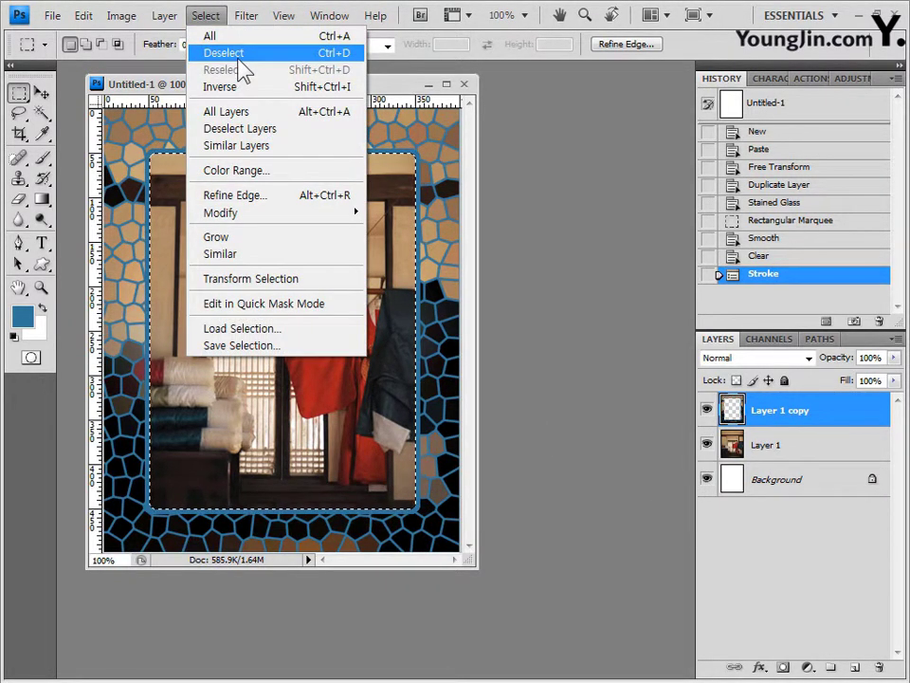
left_click(233, 53)
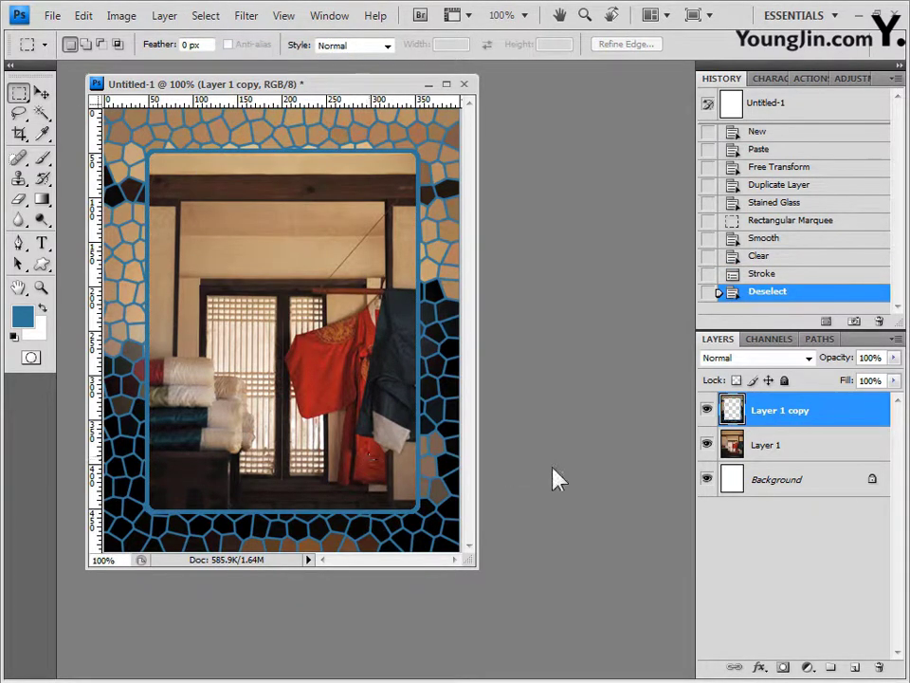
left_click_drag(370, 84, 413, 93)
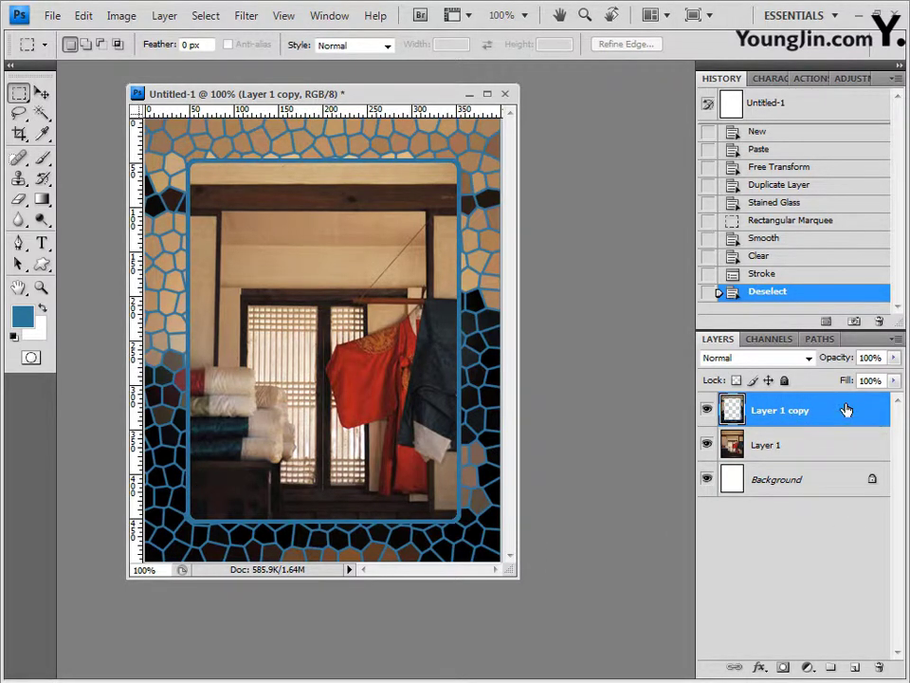
left_click(759, 668)
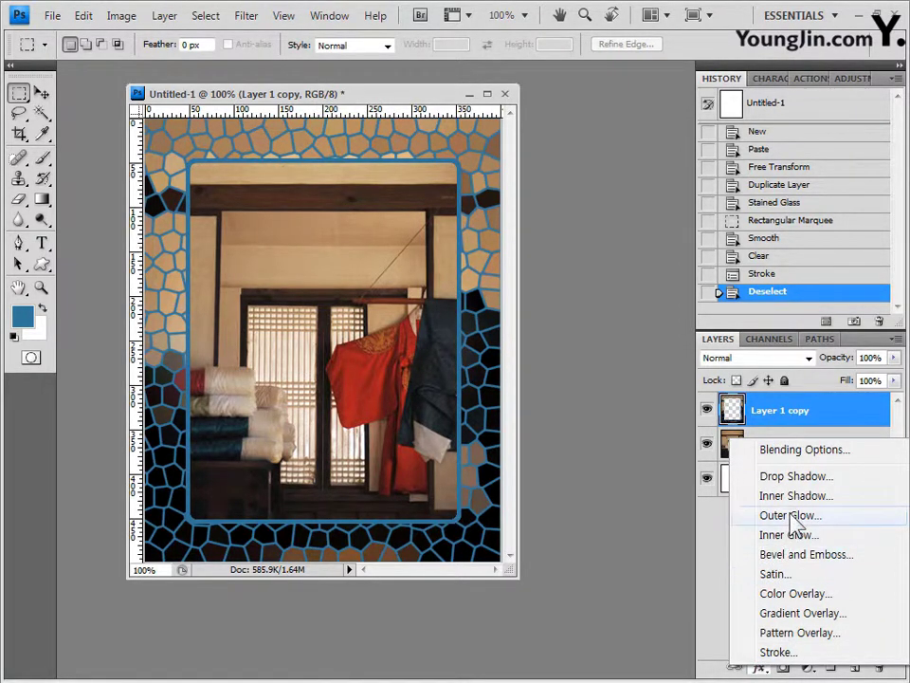
left_click(795, 477)
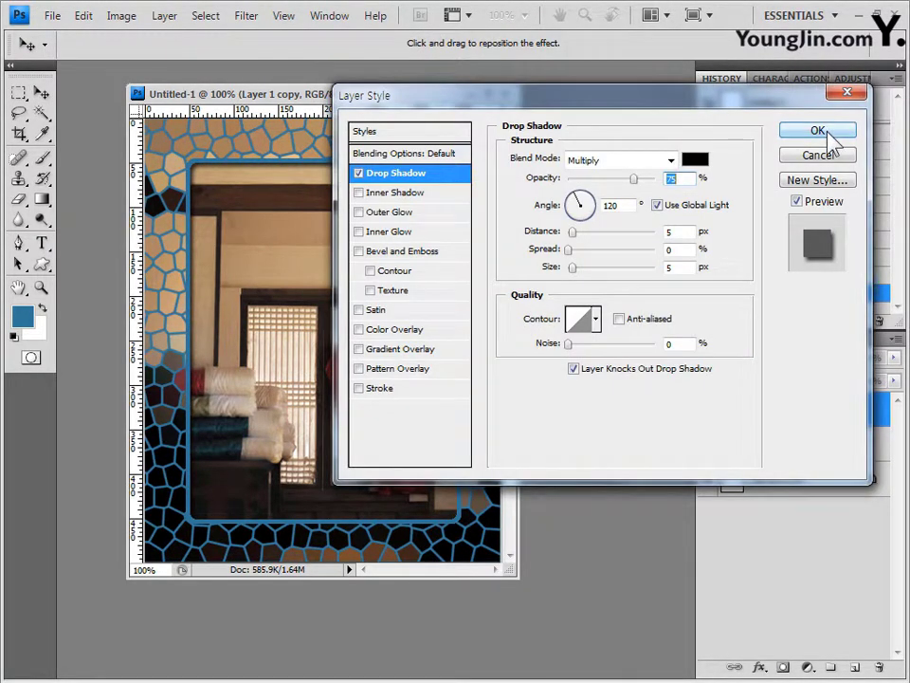
left_click(828, 134)
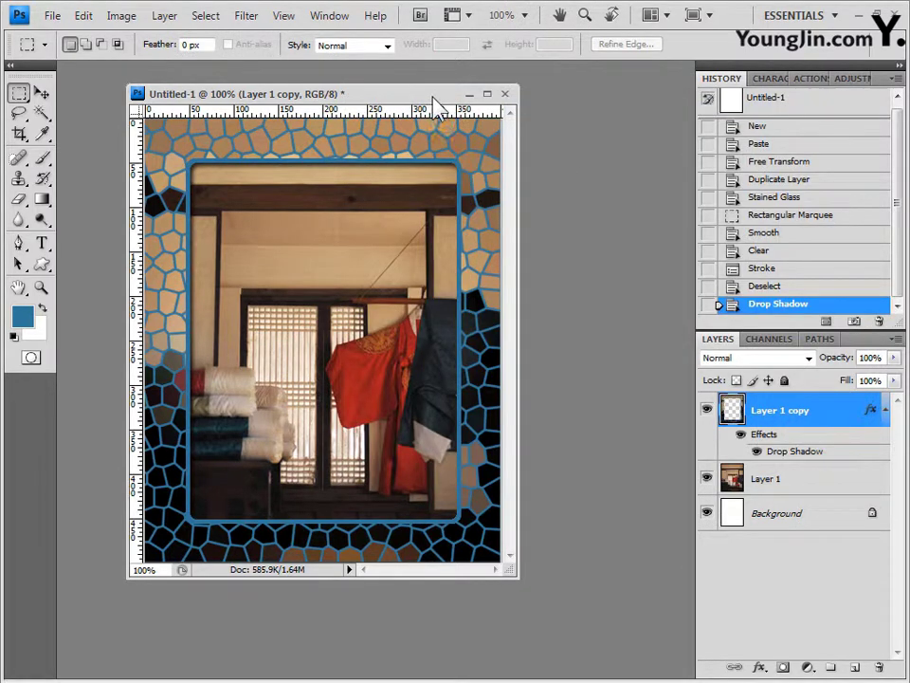
left_click_drag(433, 95, 405, 96)
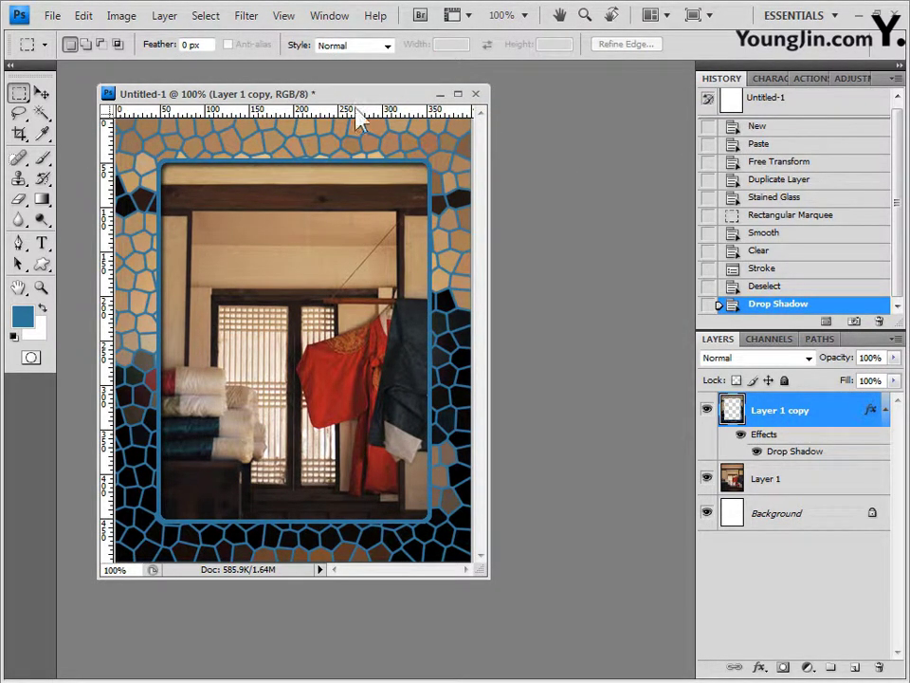
left_click_drag(366, 101, 375, 116)
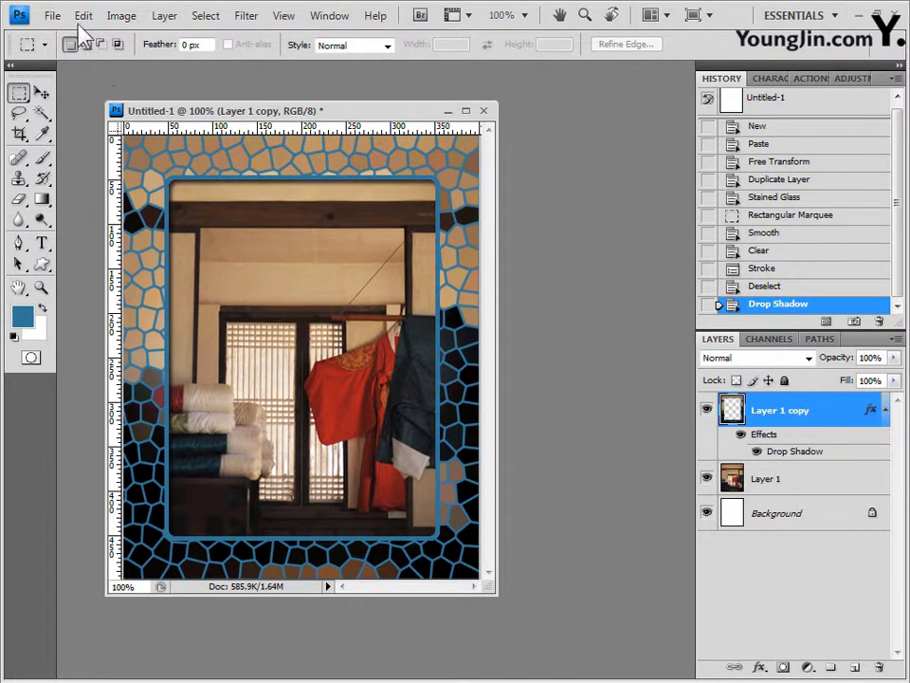
left_click(54, 16)
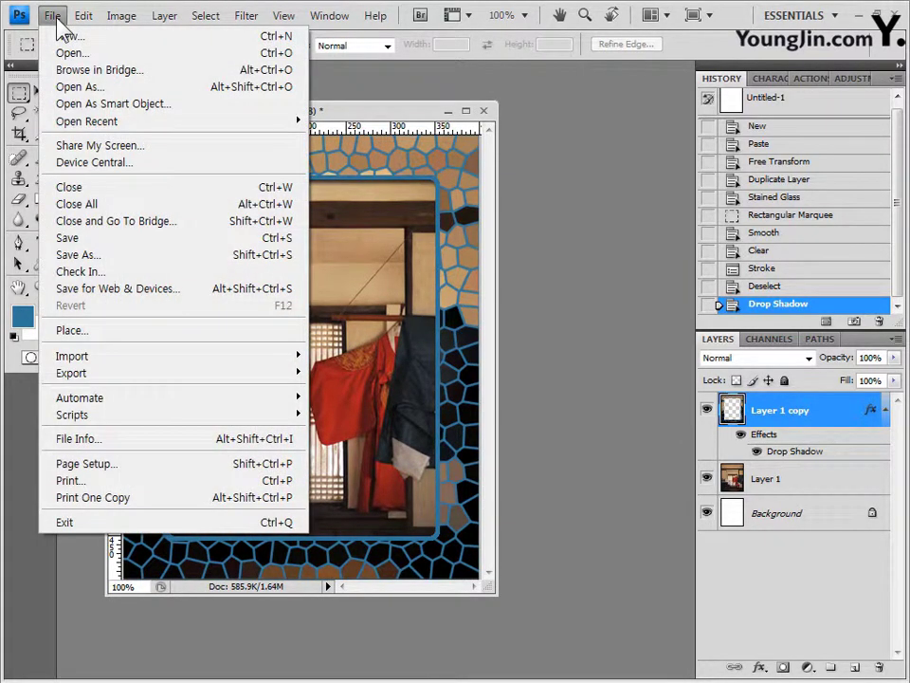
left_click(78, 256)
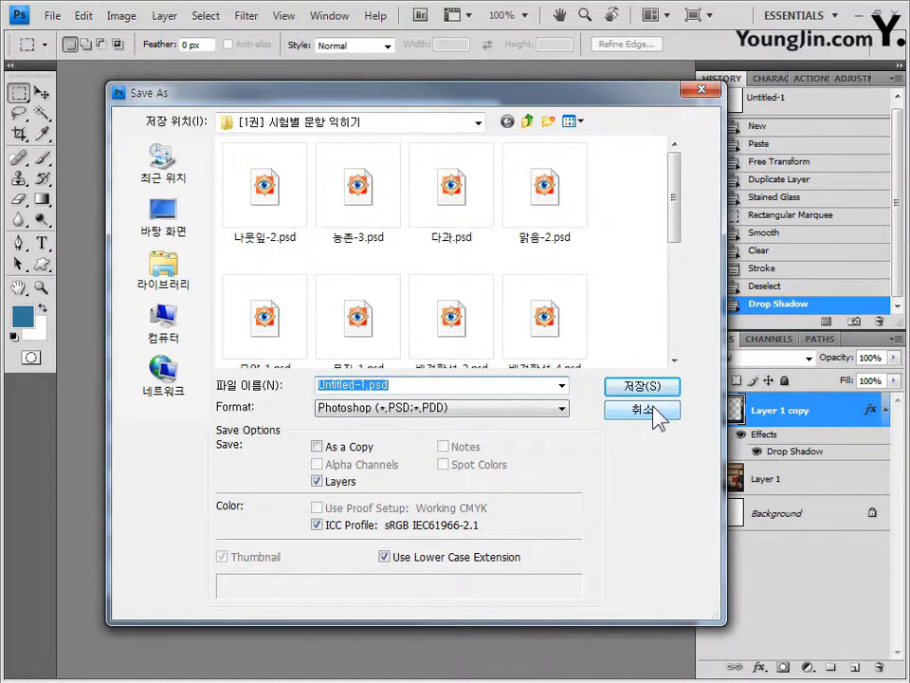
left_click(658, 418)
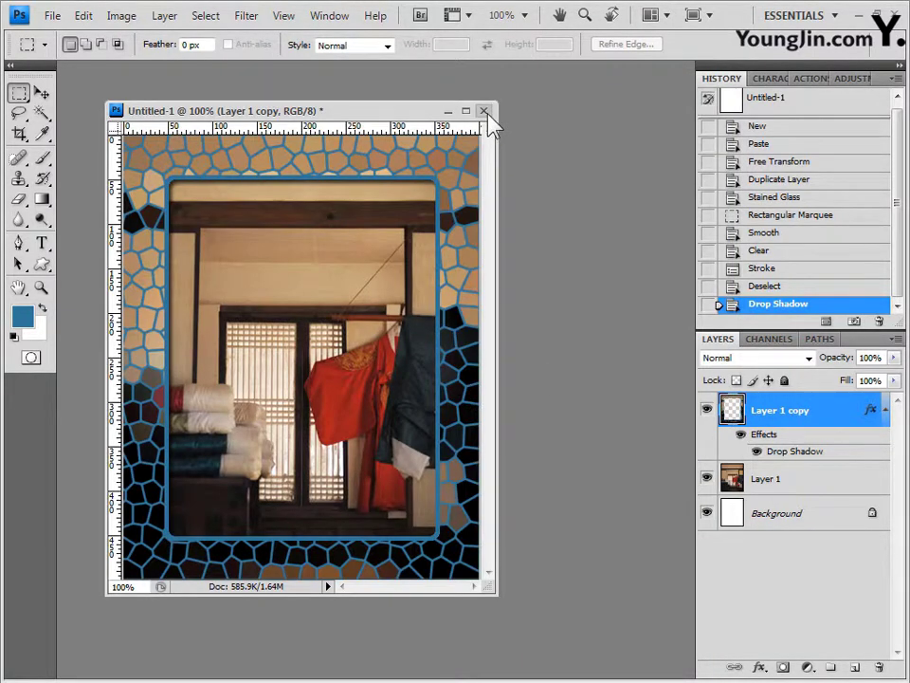
Step: Close the stained-glass document and create a new 400 × 500 pixel RGB document at 72 pixels/inch with white background contents
left_click(487, 115)
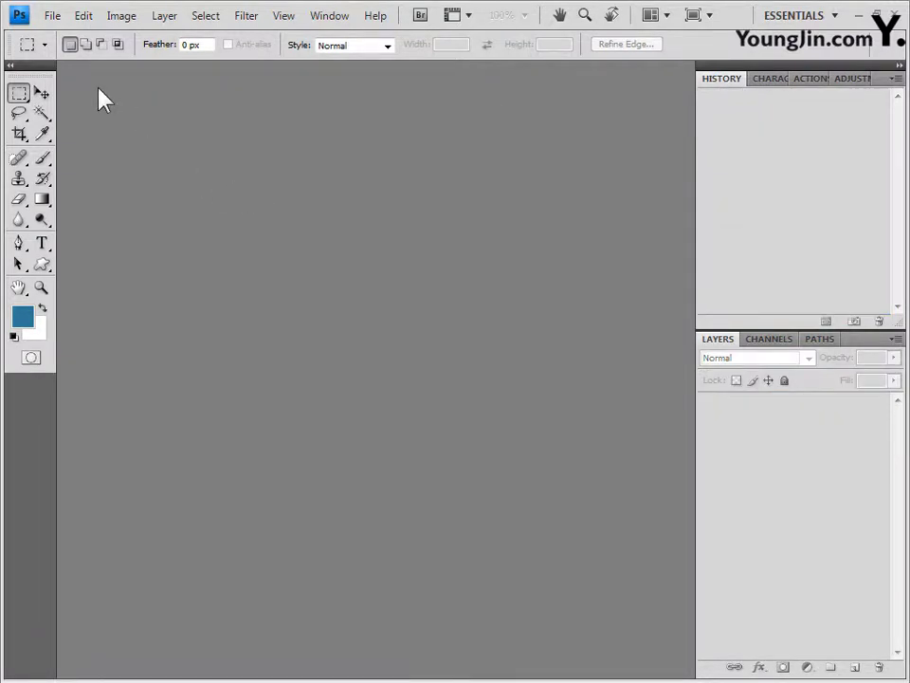
left_click(55, 16)
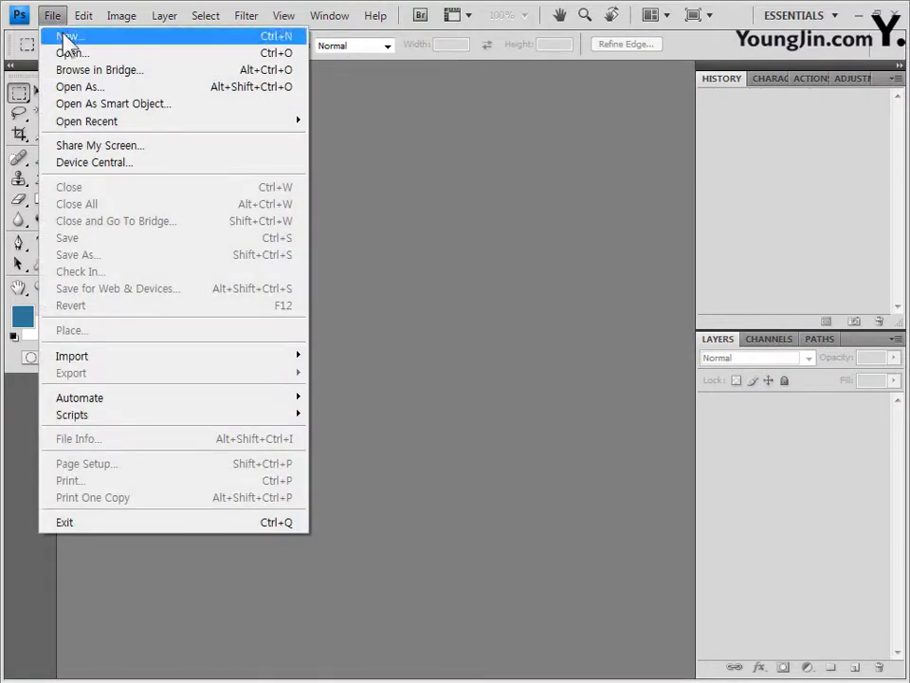
left_click(64, 36)
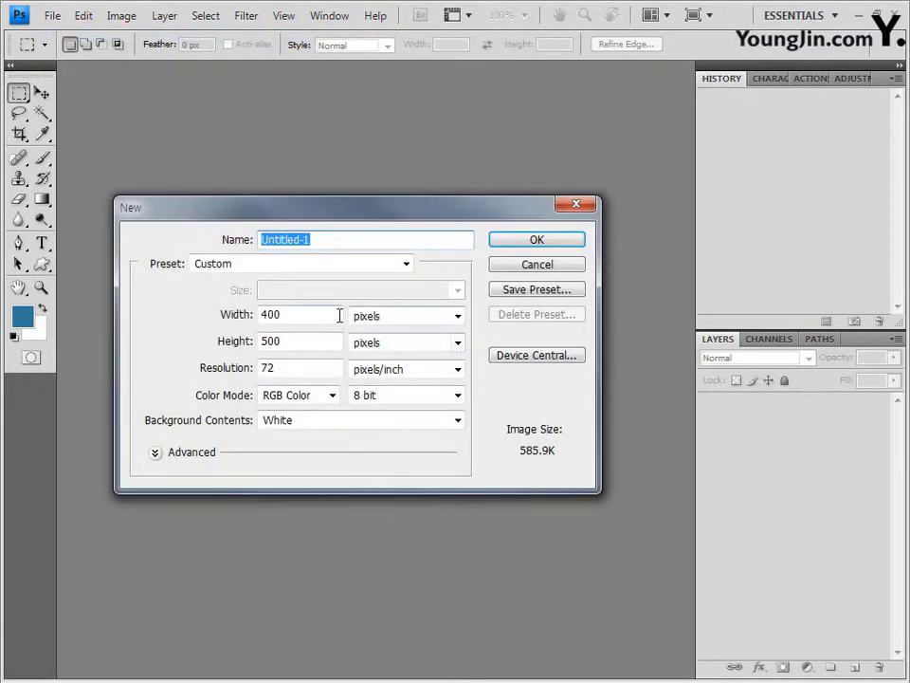
double_click(338, 315)
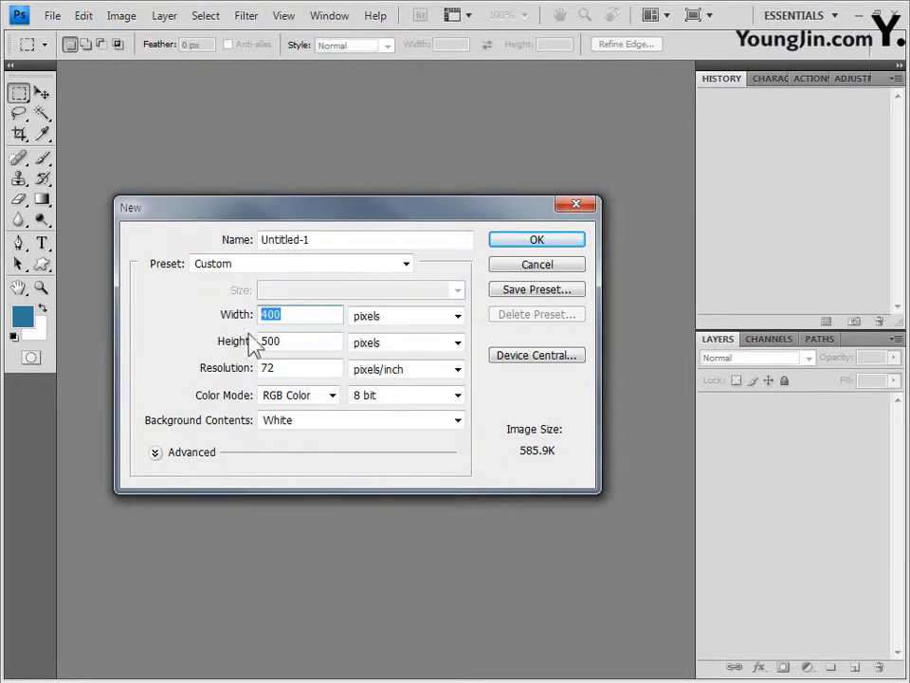
left_click(293, 342)
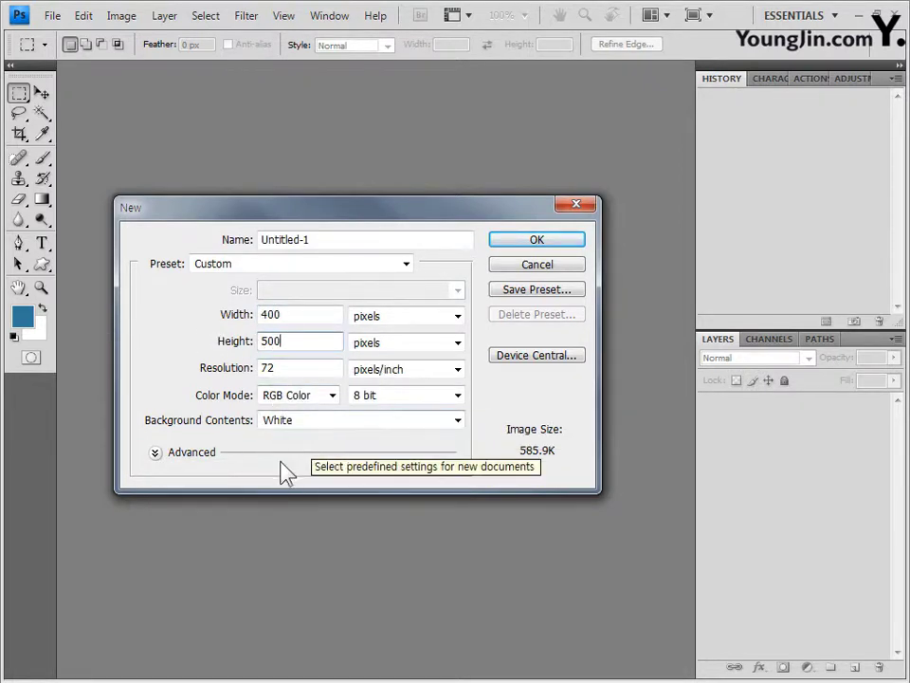
left_click(539, 241)
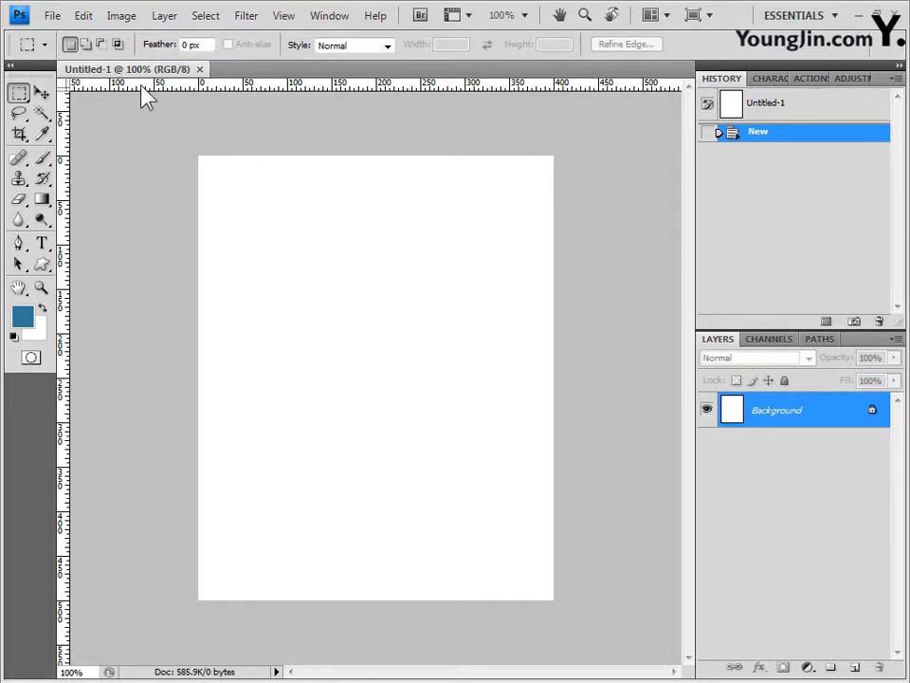
Step: Open the images 농촌-1.jpg and 농촌-2.jpg together from the [1권] 시험별 문항 익히기 folder
left_click(52, 15)
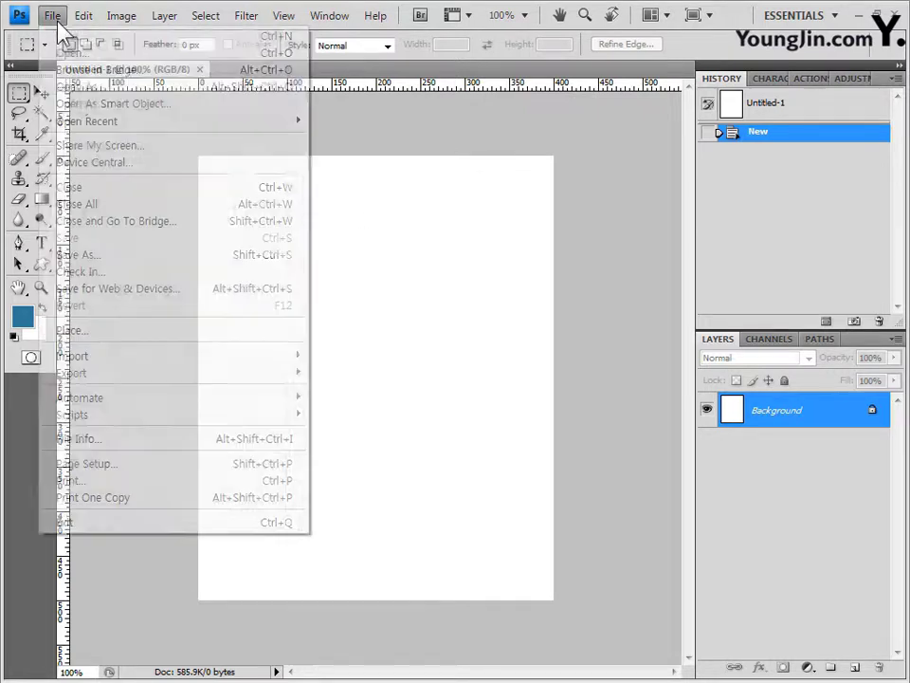
left_click(73, 54)
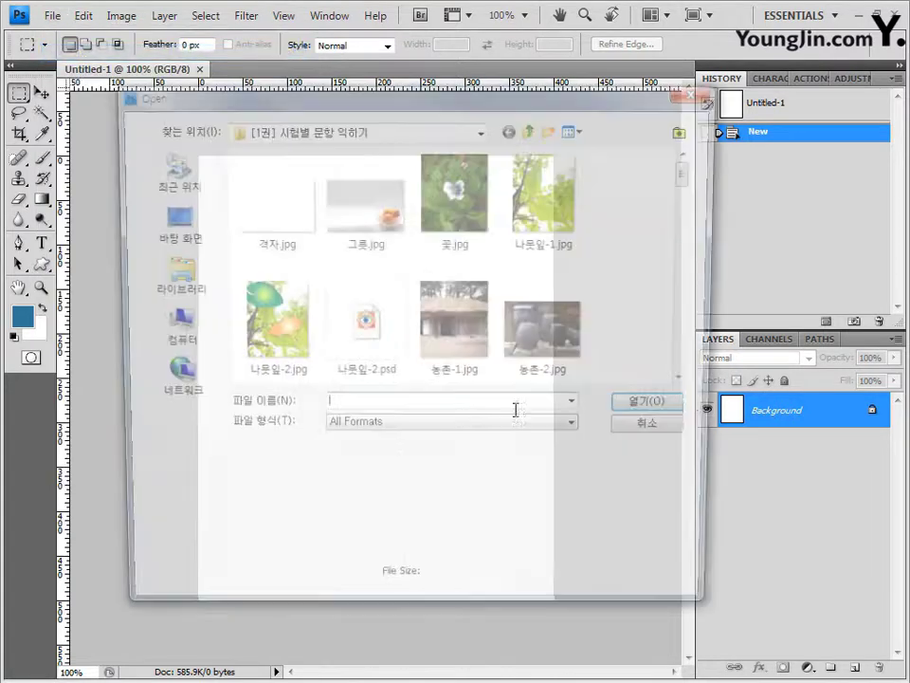
left_click(486, 352)
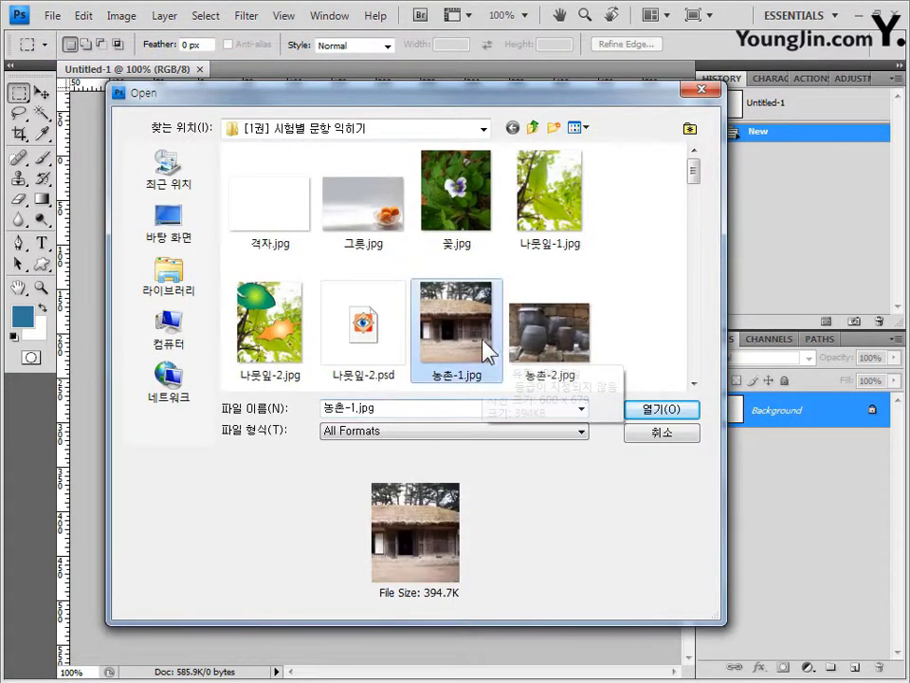
left_click(558, 370, "ctrl")
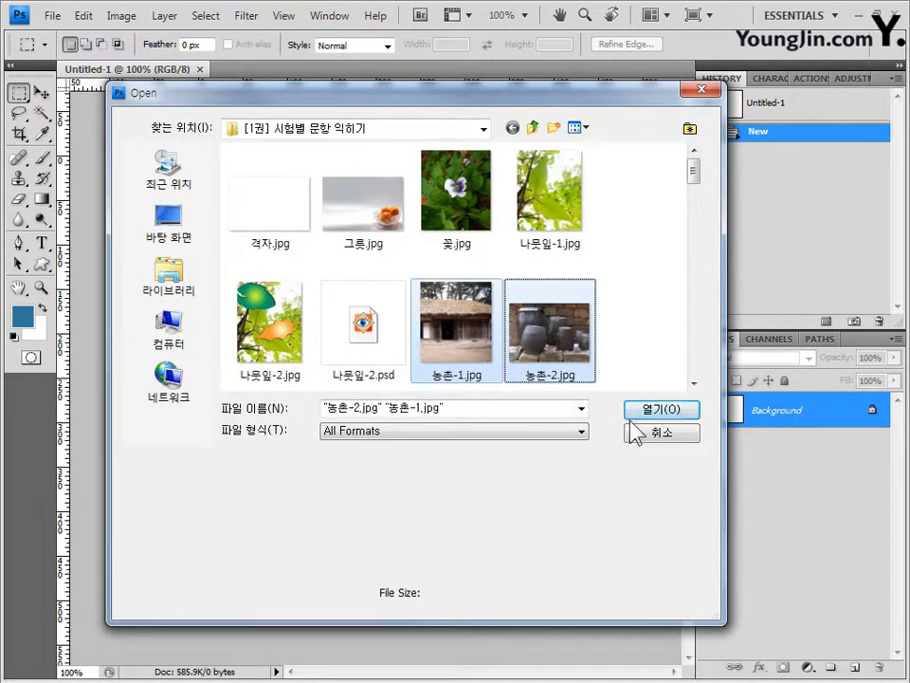
left_click(685, 413)
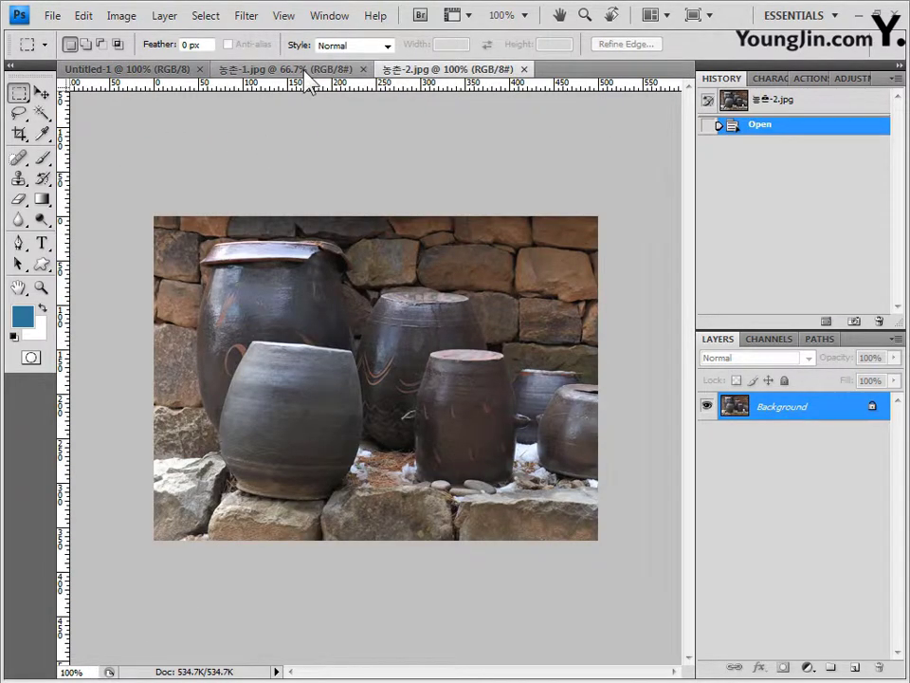
Step: Copy the entire 농촌-1.jpg image and close that document
left_click(304, 70)
key("ctrl+a")
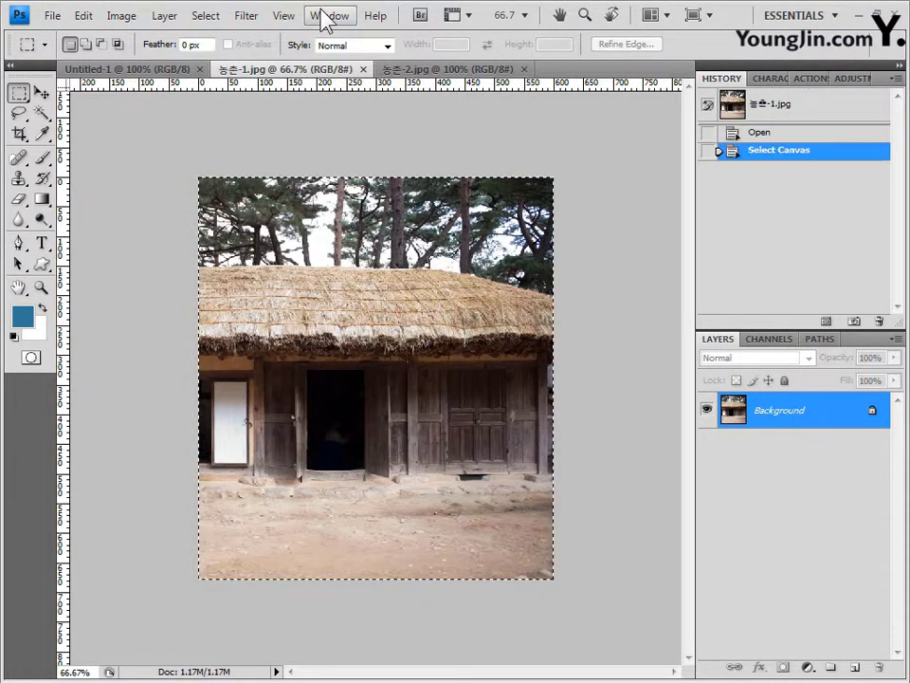
left_click(363, 70)
Step: Float Untitled-1 in its own window and paste the thatched-house image as a layer, shifted so the doorway and ground fill the canvas
left_click_drag(136, 74, 258, 134)
key("ctrl+shift+alt+n")
key("ctrl+v")
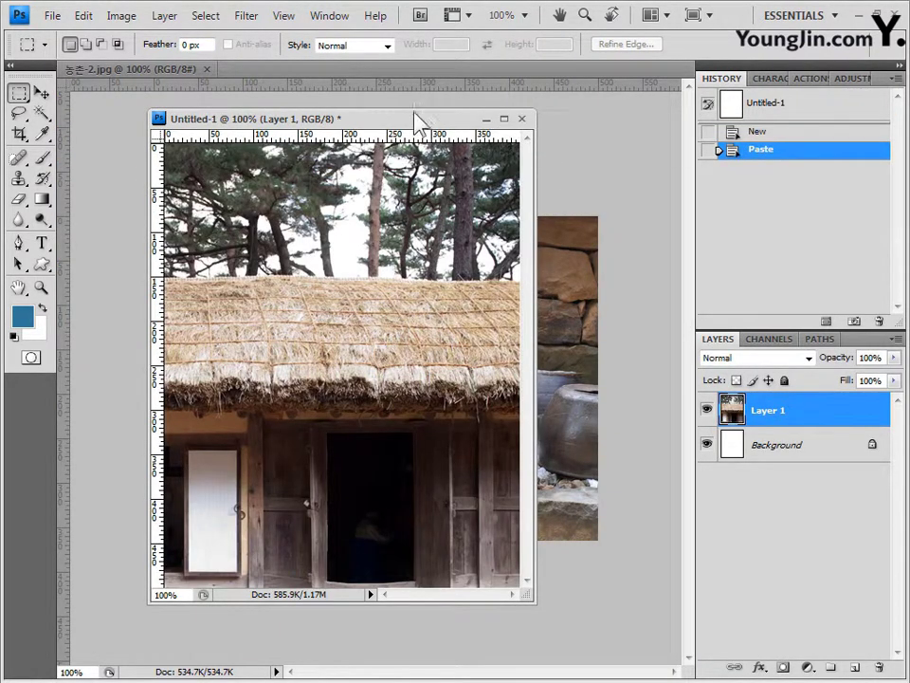
left_click_drag(377, 112, 336, 102)
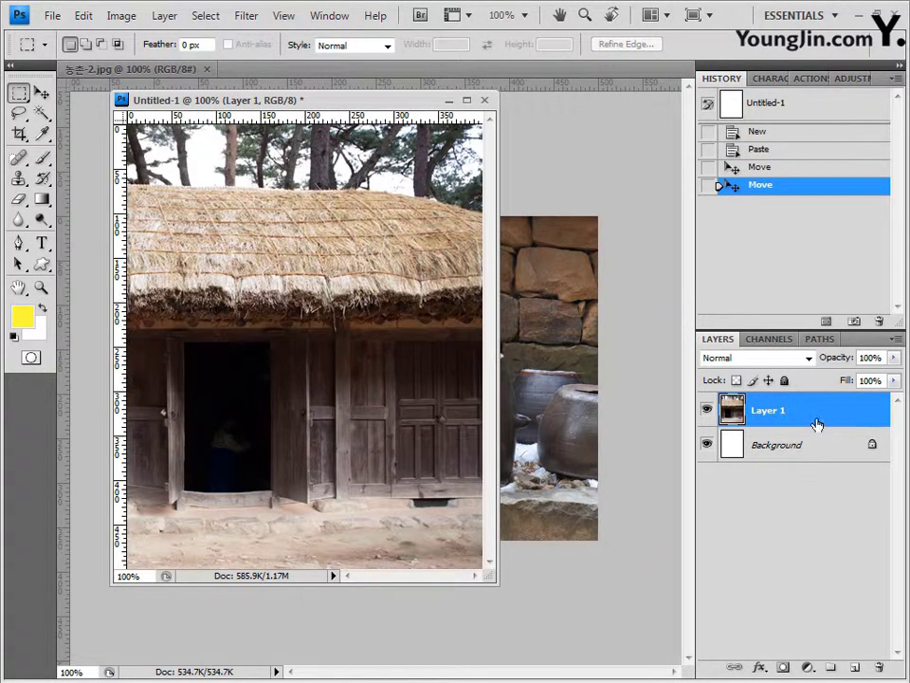
Step: Duplicate Layer 1 and apply the Mosaic Tiles filter to the copy with Tile Size 12, Grout Width 3 and Lighten Grout 9
key("ctrl+j")
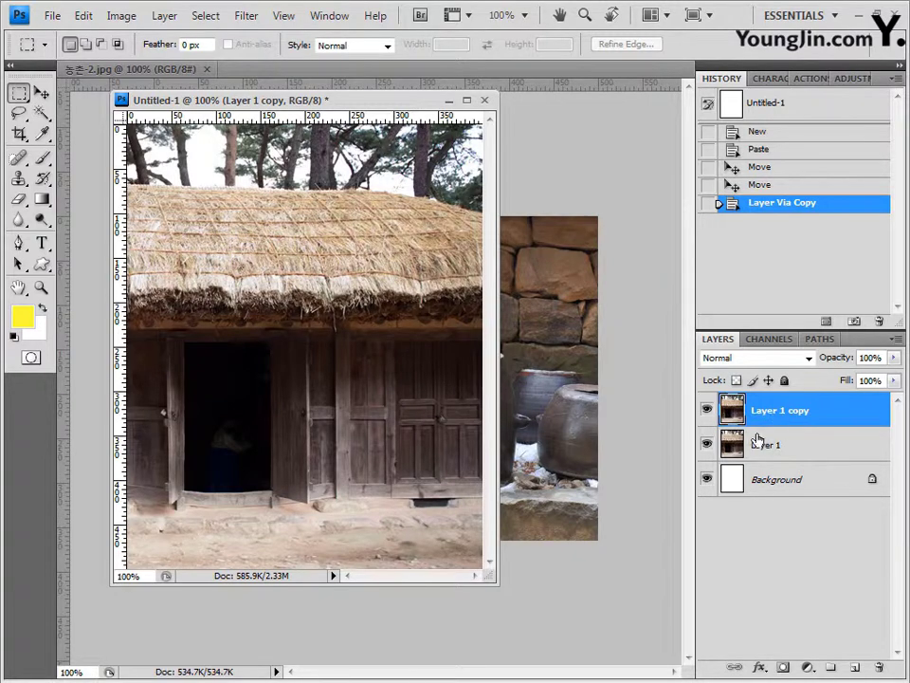
left_click(246, 16)
mouse_move(293, 318)
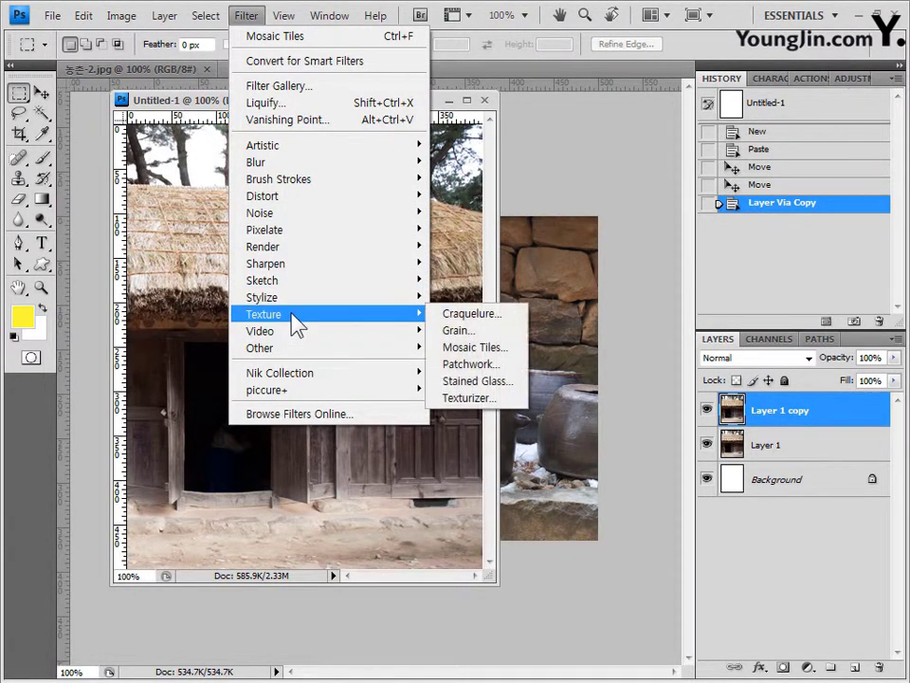
left_click(494, 348)
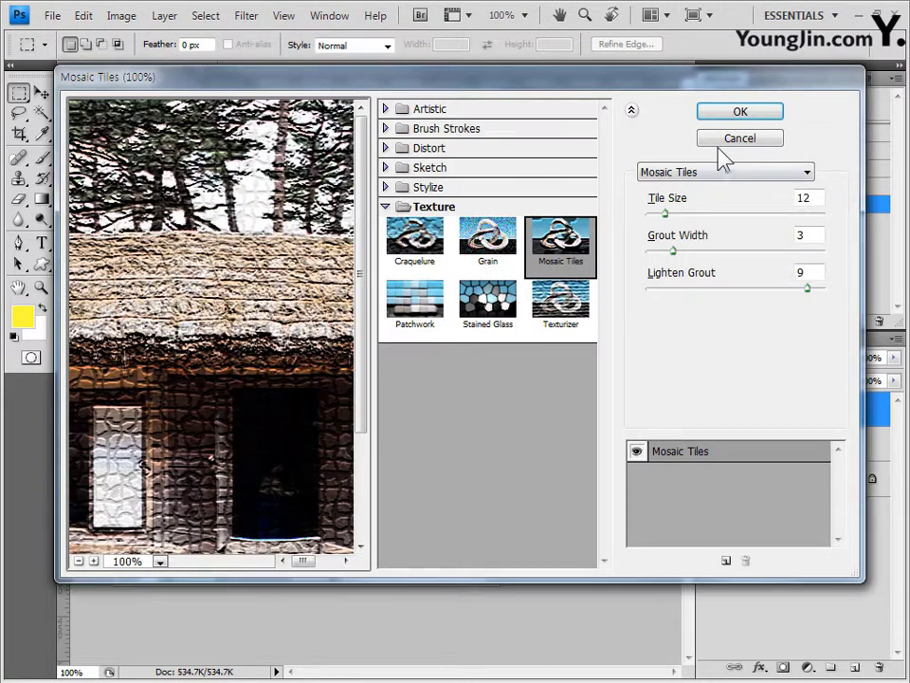
left_click(754, 115)
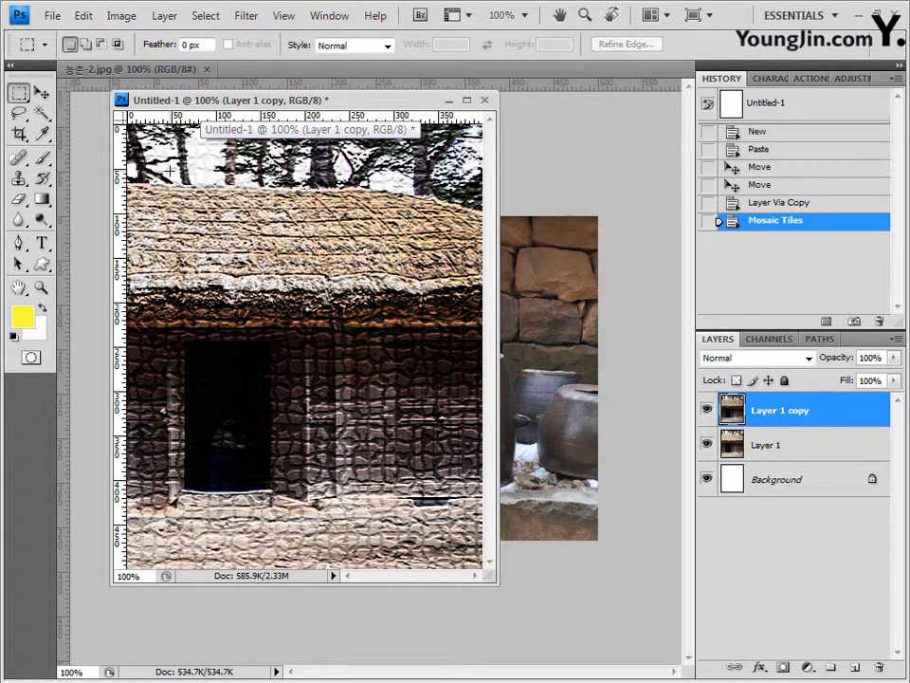
Step: Select a centred rectangle about 300 × 400 pixels on the canvas and smooth the selection with a 4-pixel sample radius
left_click_drag(170, 130, 440, 525)
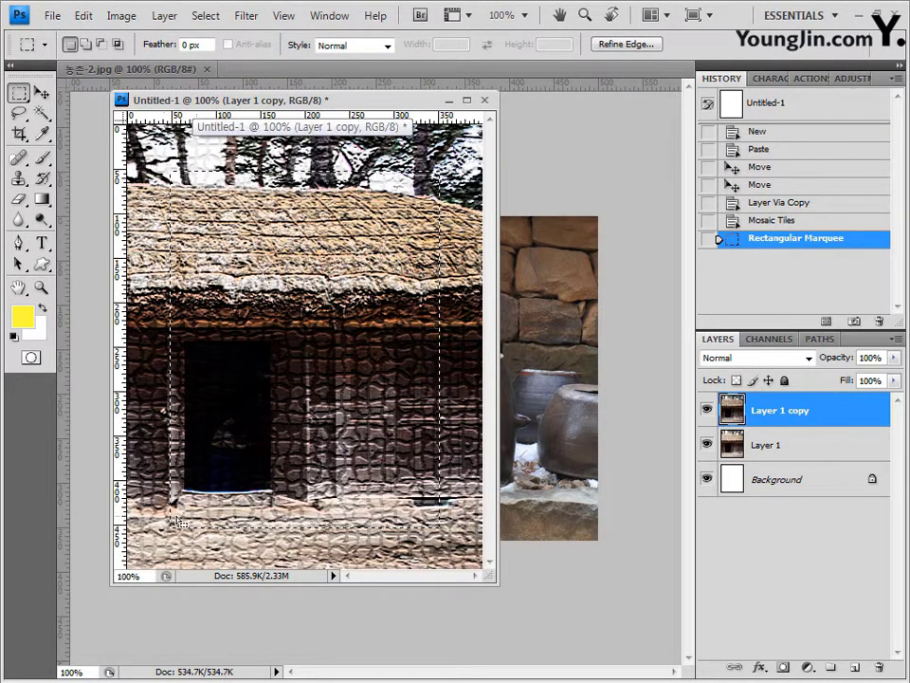
left_click(206, 16)
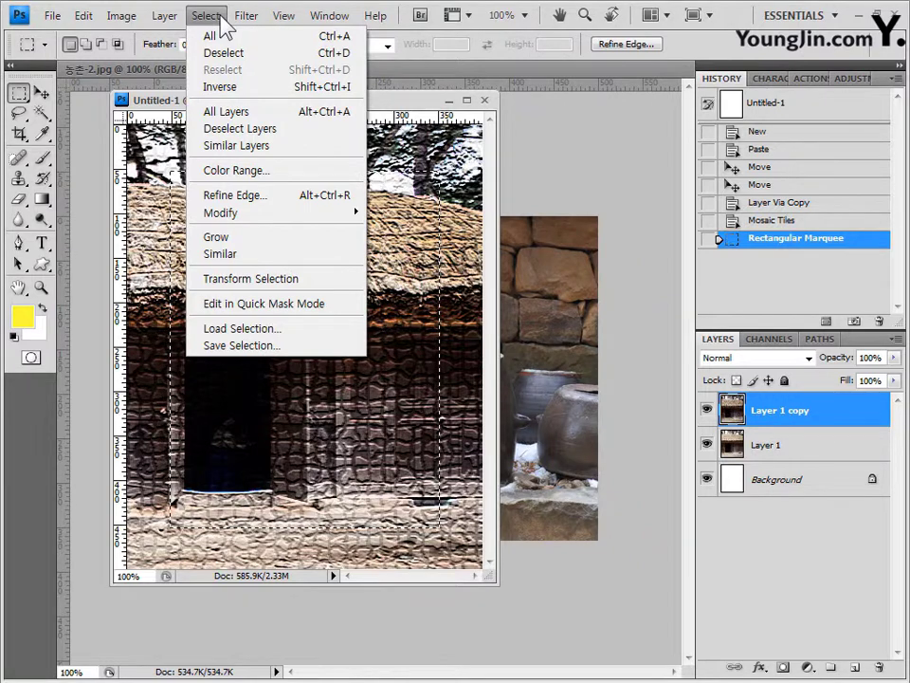
mouse_move(233, 215)
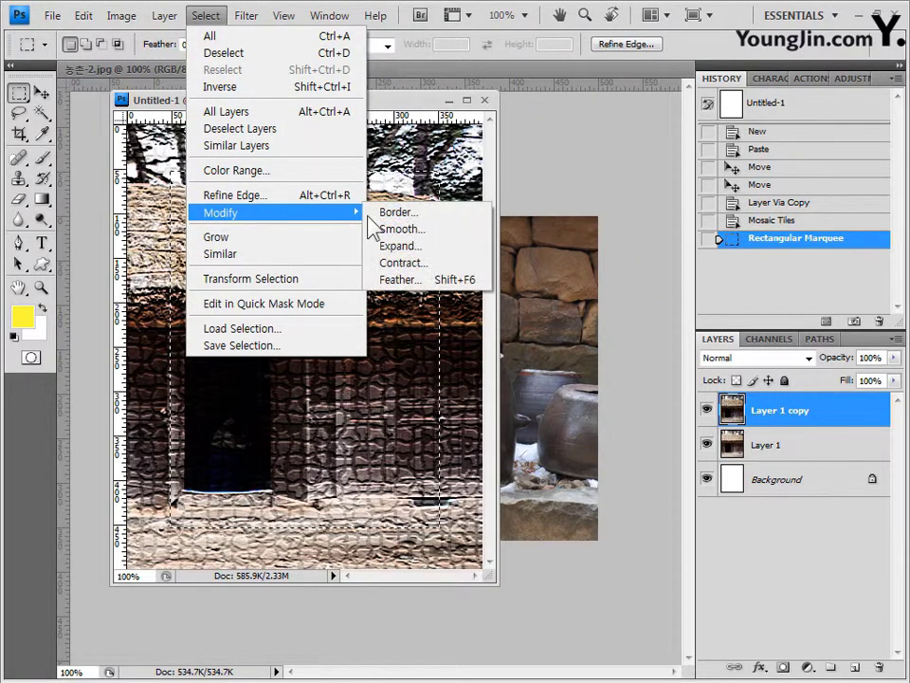
left_click(423, 231)
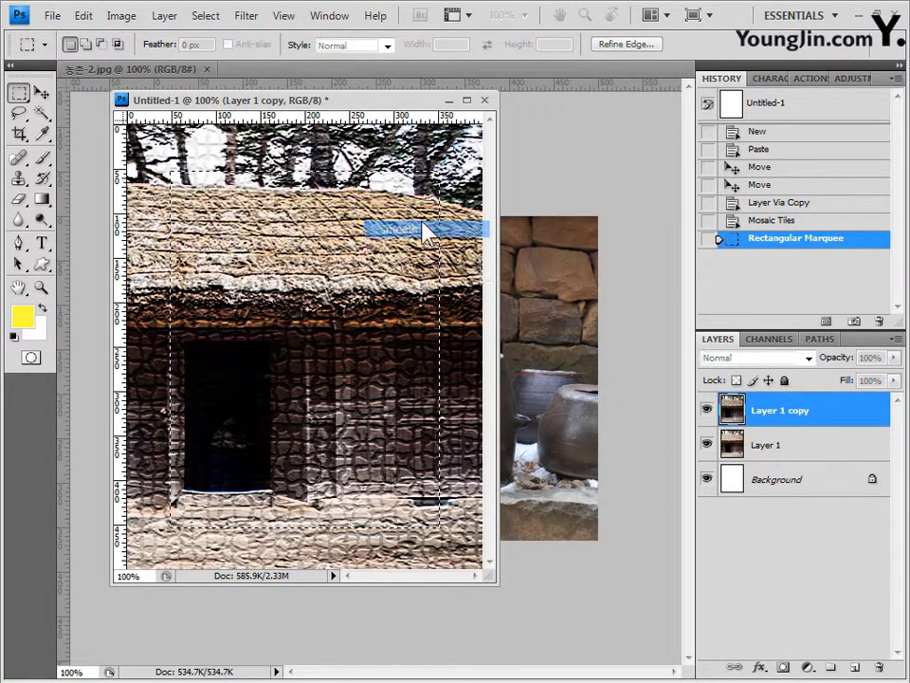
left_click_drag(602, 300, 585, 278)
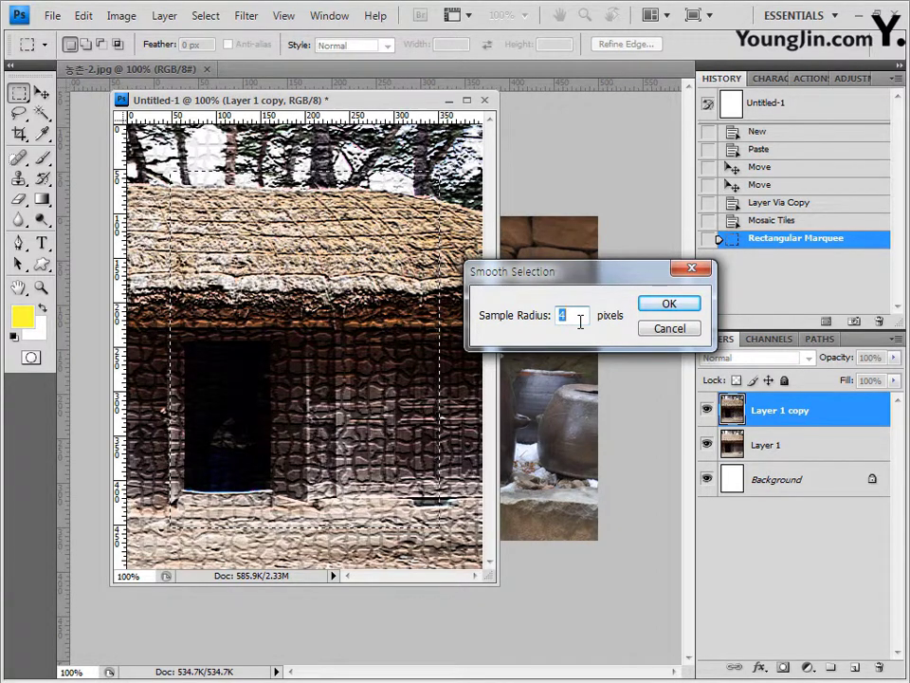
left_click(670, 304)
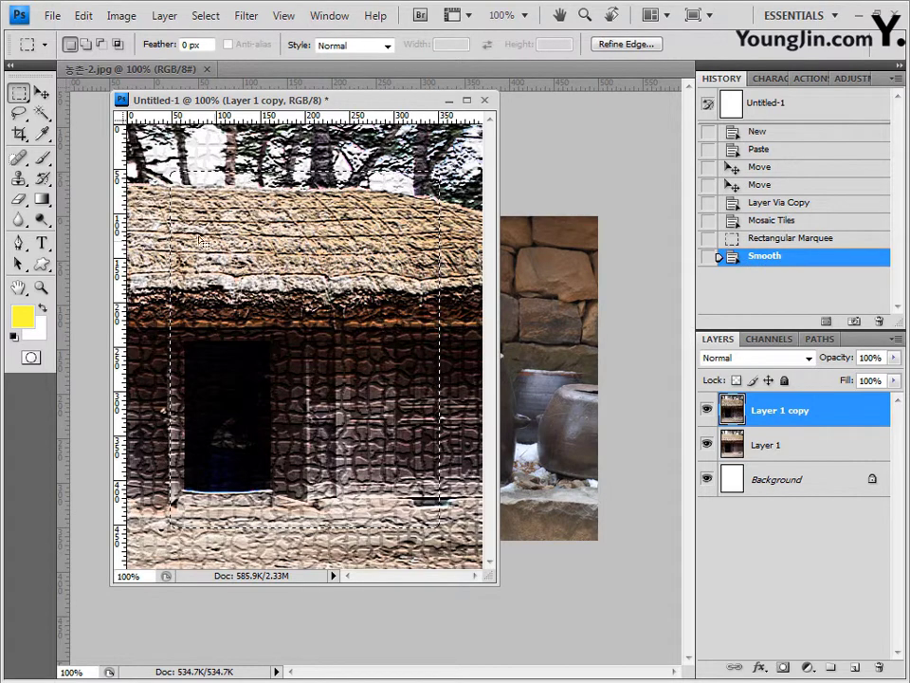
Step: Clear the contents of the smoothed rectangular selection from Layer 1 copy
left_click(87, 21)
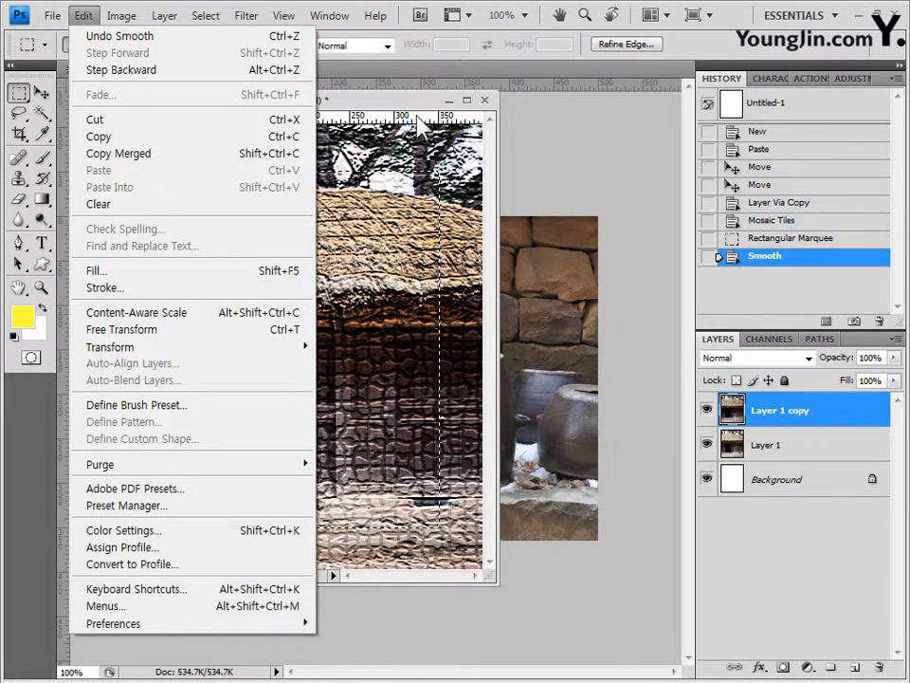
left_click(301, 87)
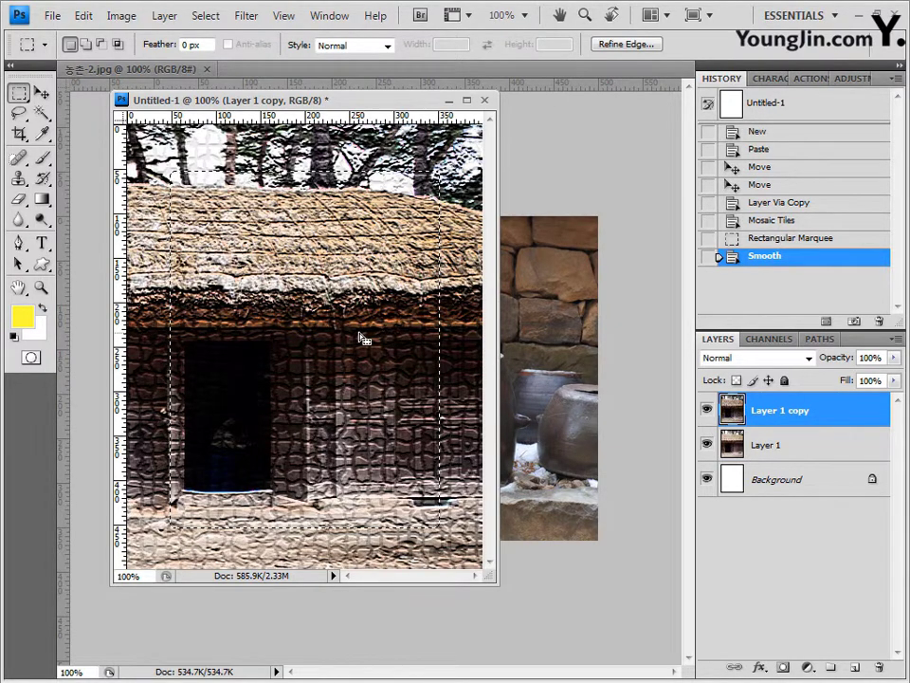
key("Delete")
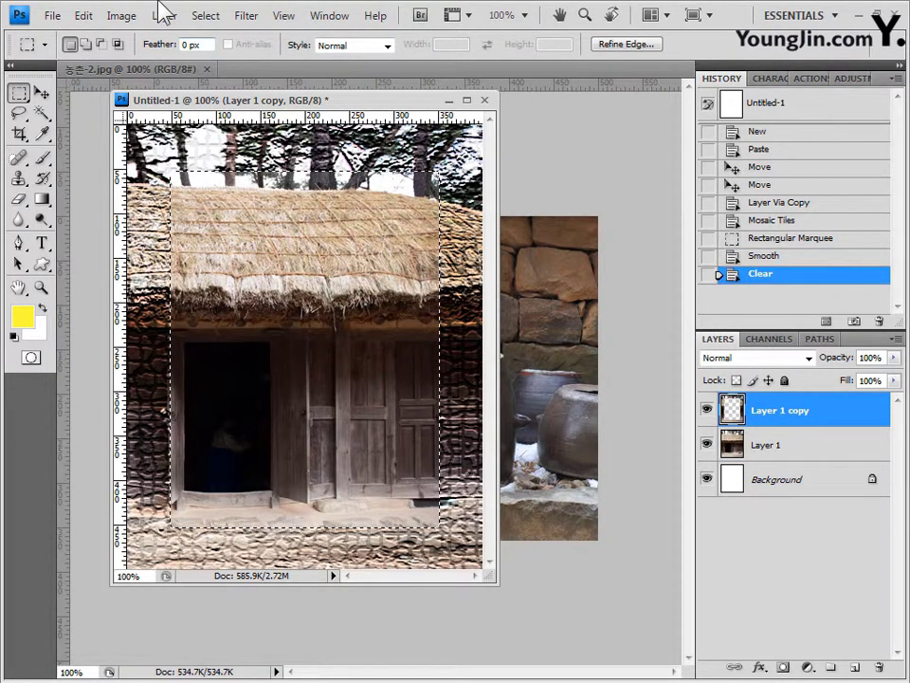
Step: Stroke the selection on Layer 1 copy 4 px wide in #ffff33, located outside, in Normal mode at 100% opacity
left_click(83, 15)
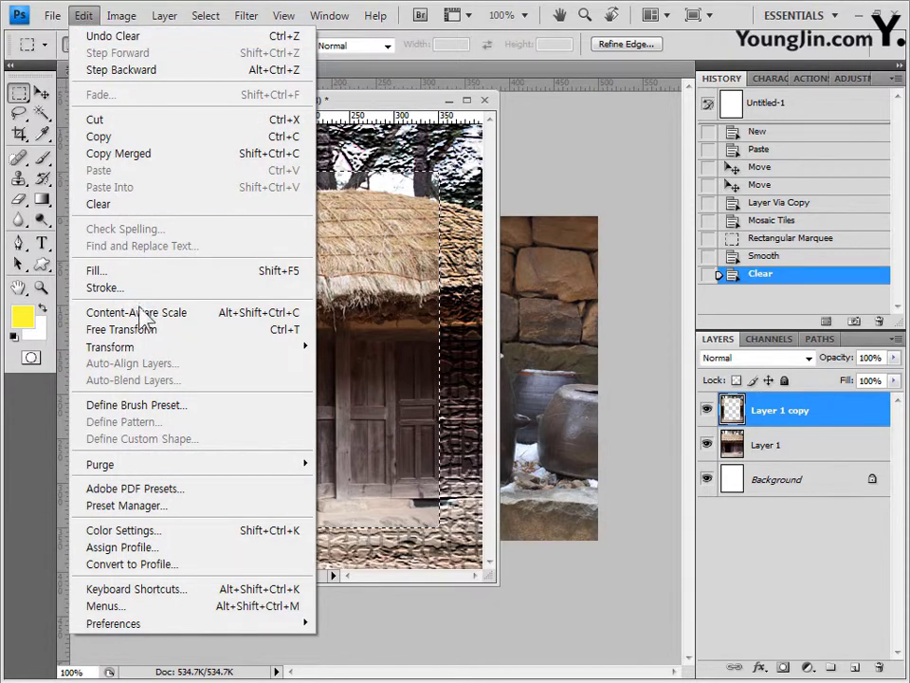
left_click(104, 288)
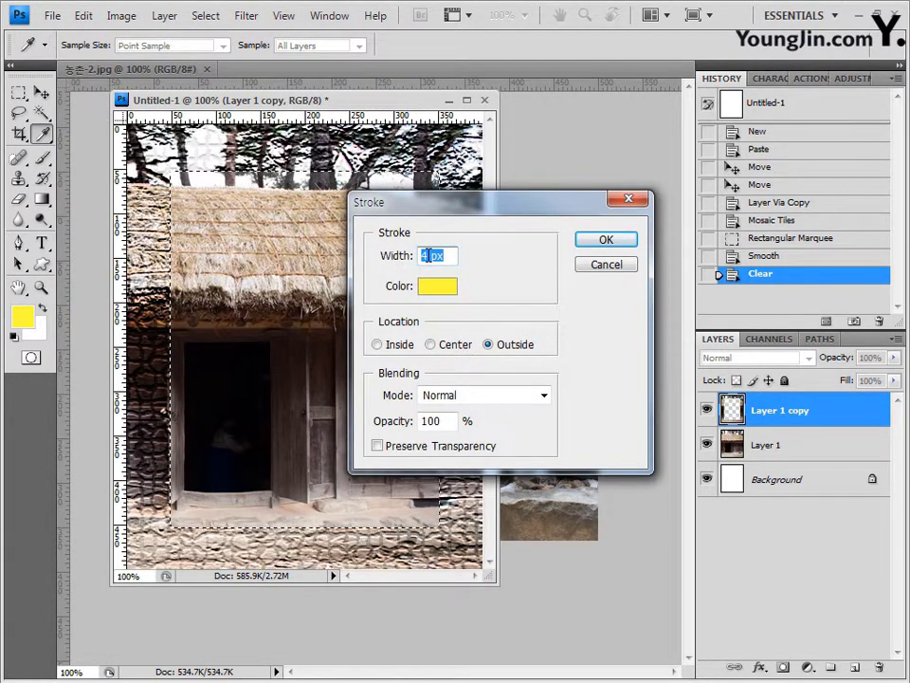
left_click(443, 298)
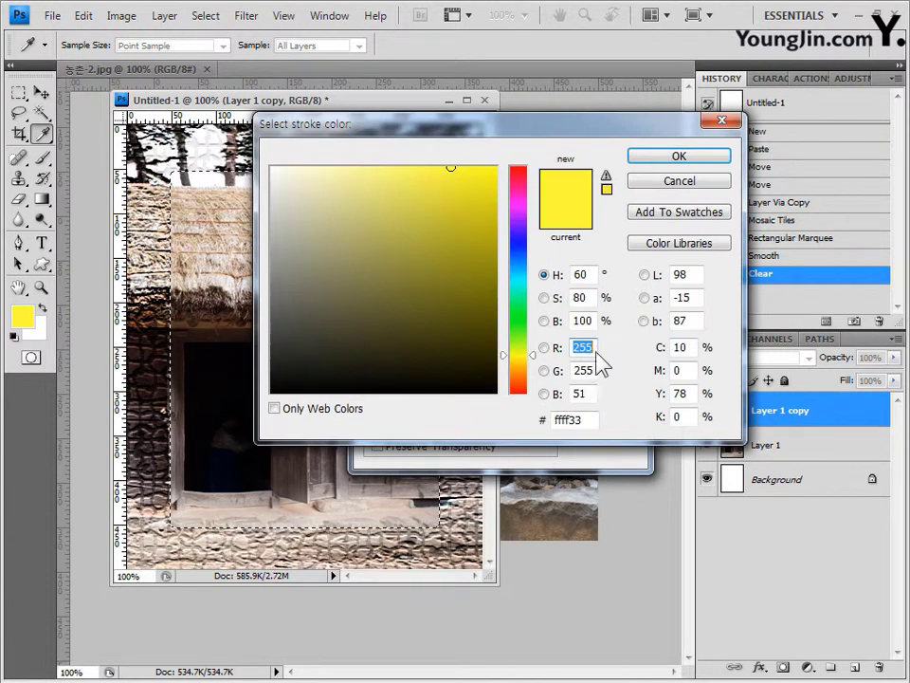
double_click(569, 420)
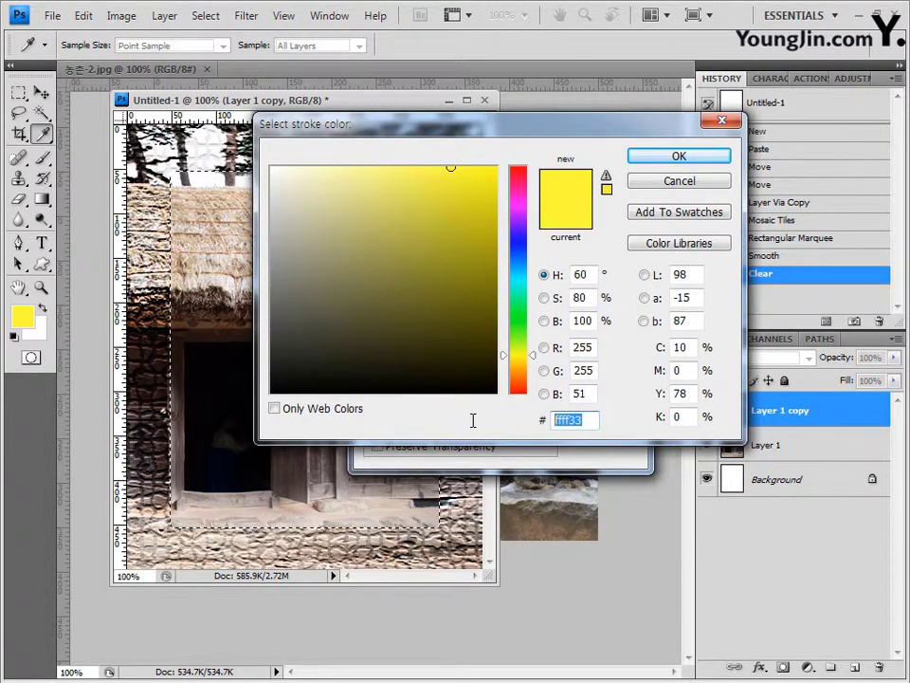
type("ffff33")
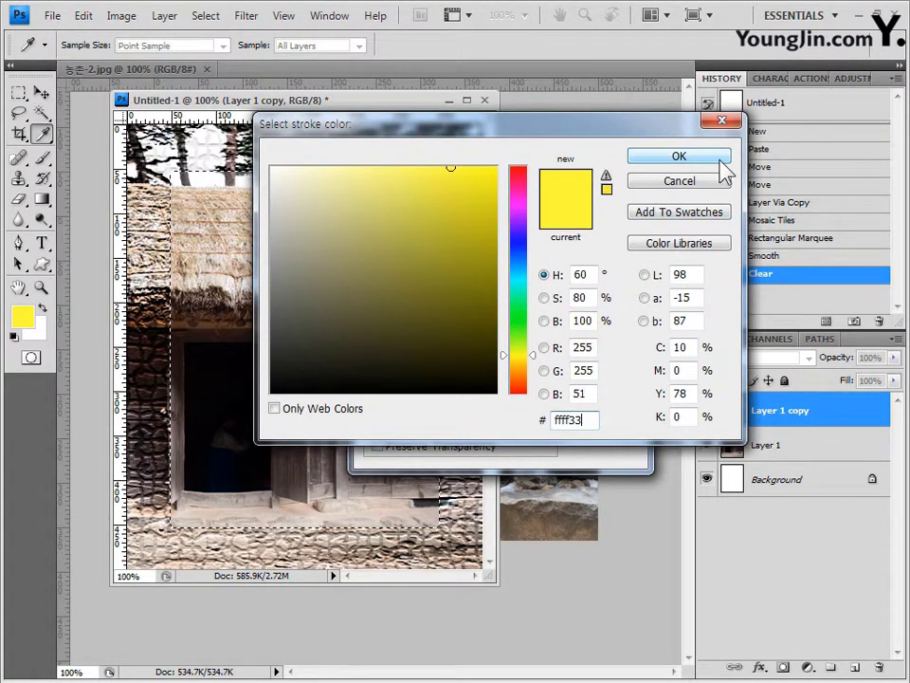
left_click(718, 160)
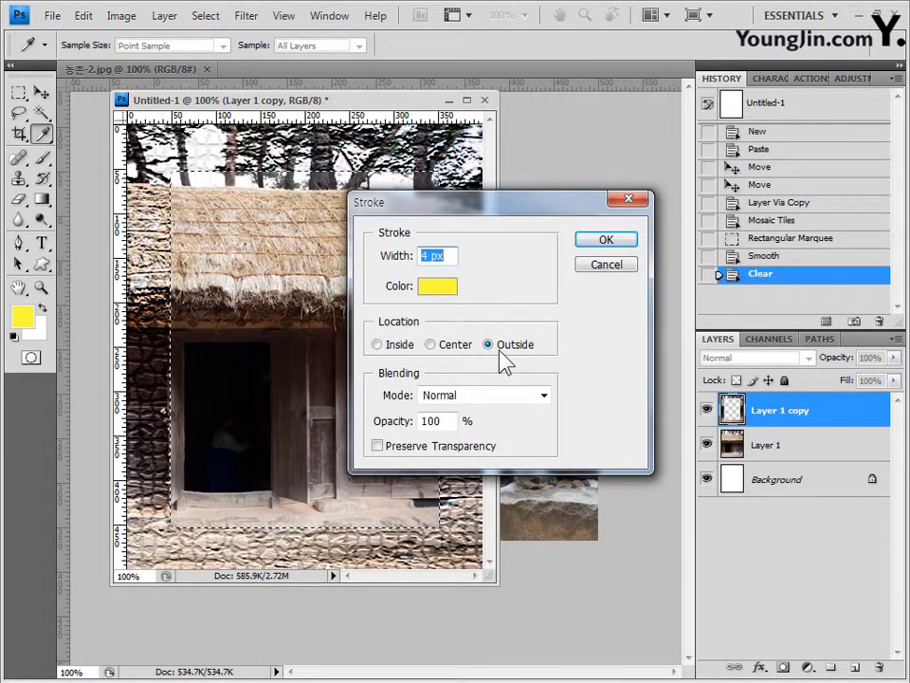
left_click(529, 347)
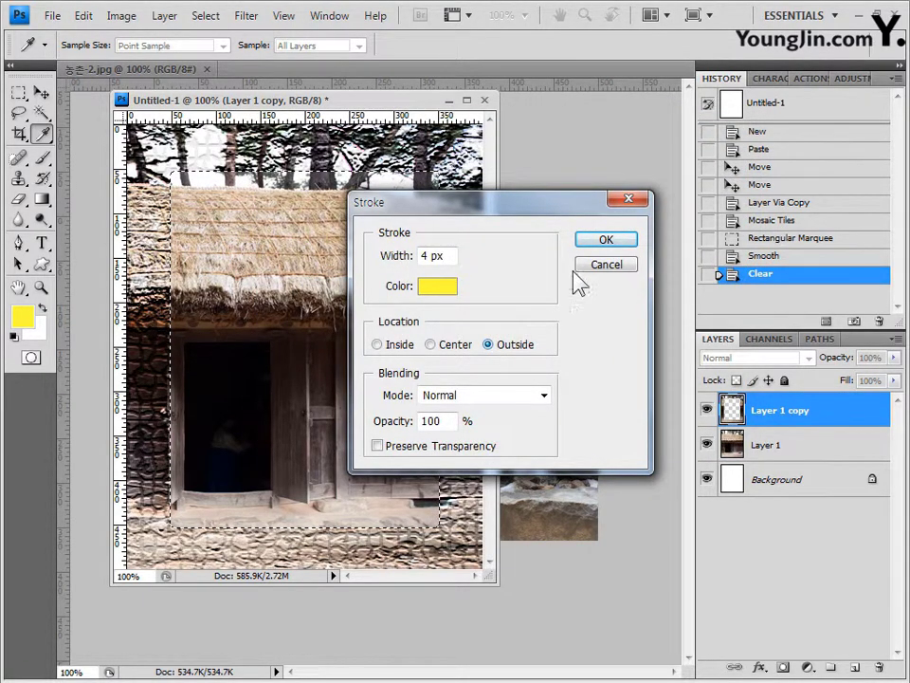
left_click(626, 241)
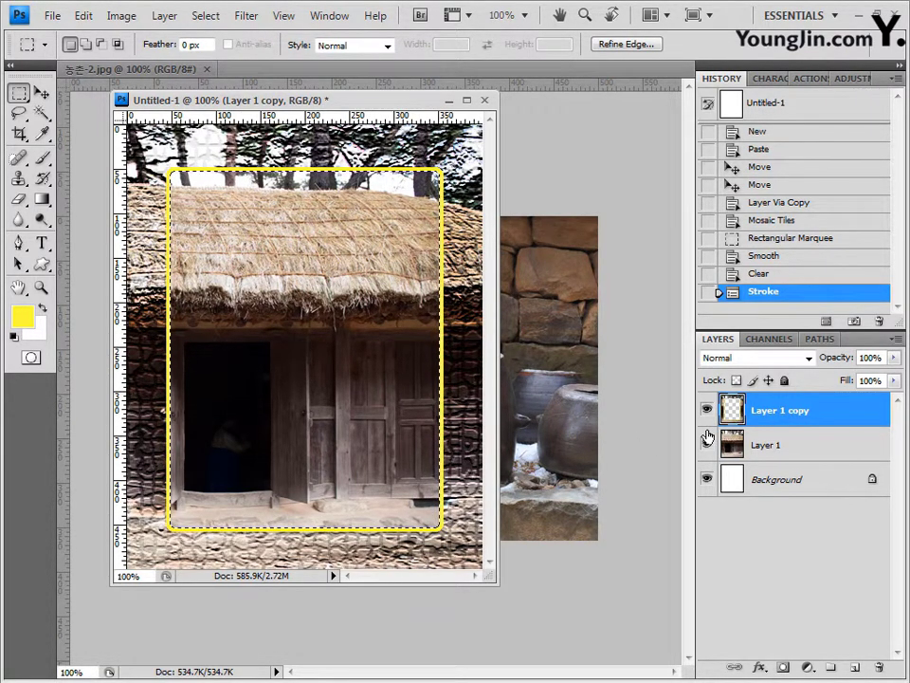
Step: Deselect the rectangle and add a Drop Shadow effect to Layer 1 copy
key("ctrl+d")
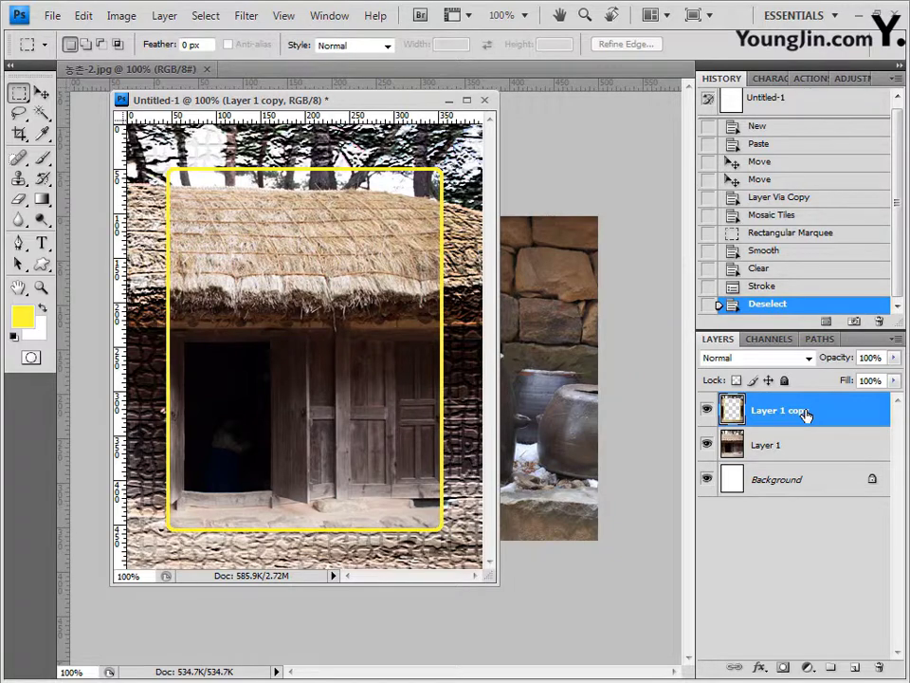
left_click(759, 668)
left_click(797, 478)
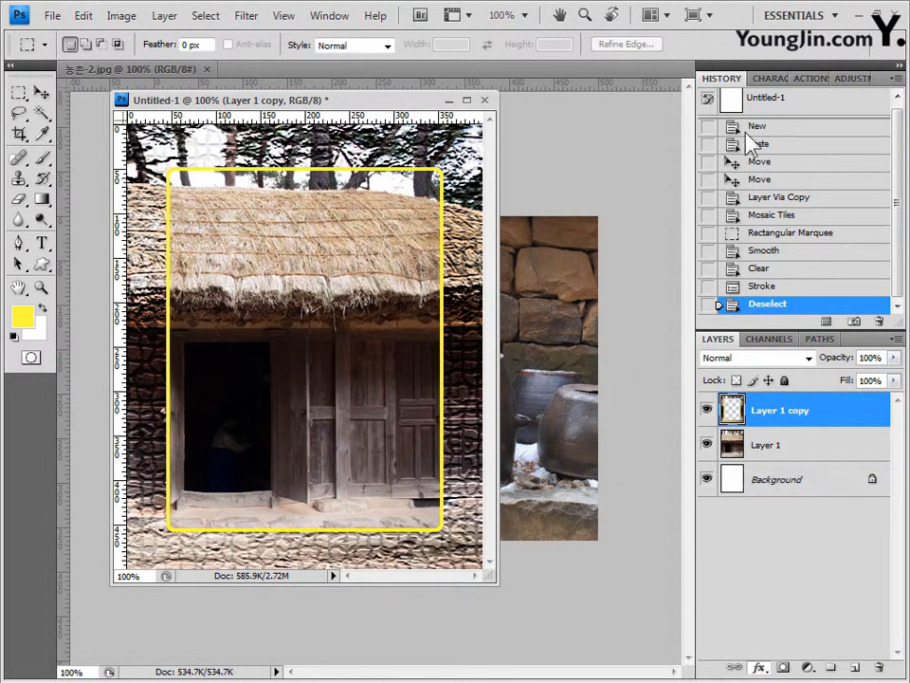
left_click(816, 132)
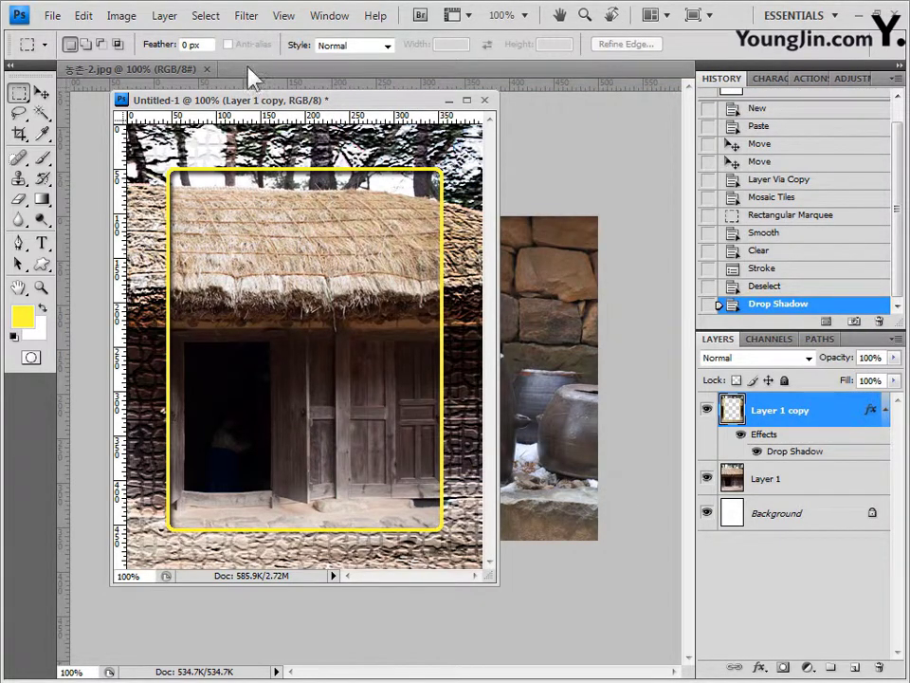
Step: Float the 농촌-2.jpg document over the composition and select its front grey jar with the Quick Selection tool
left_click_drag(167, 69, 317, 148)
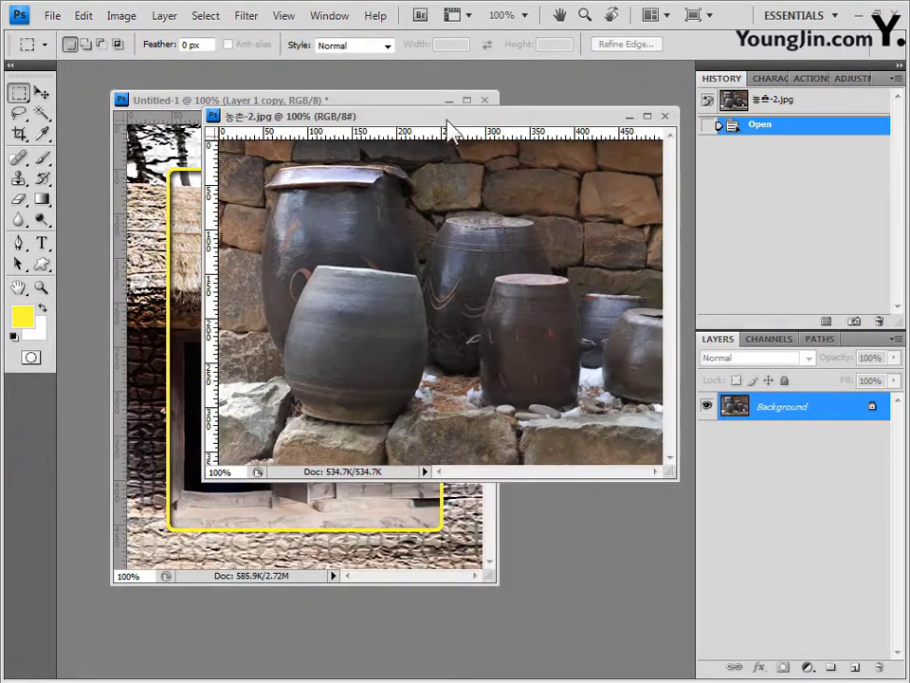
left_click_drag(448, 126, 420, 183)
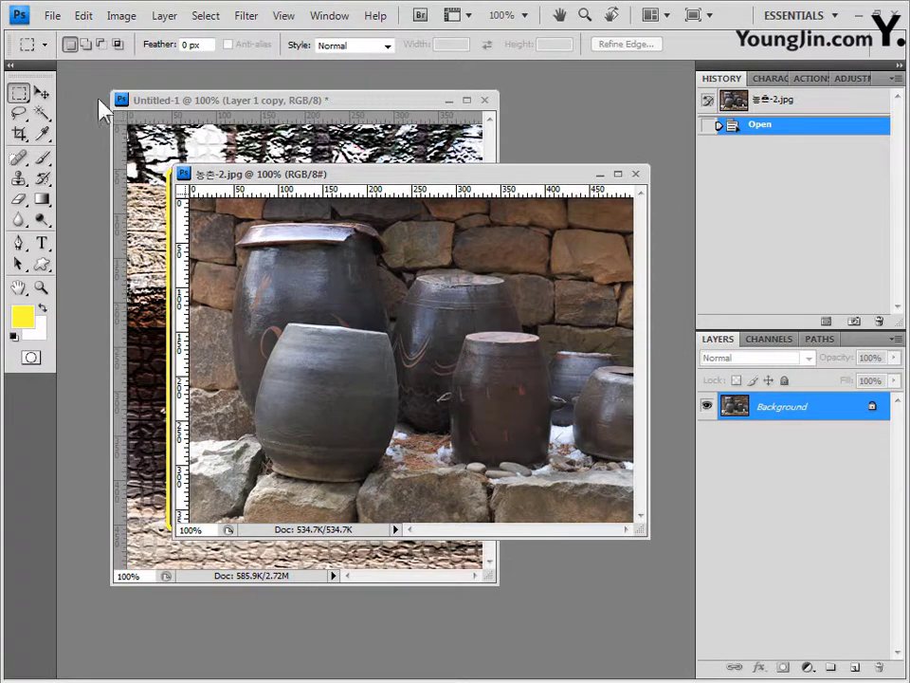
left_click(42, 113)
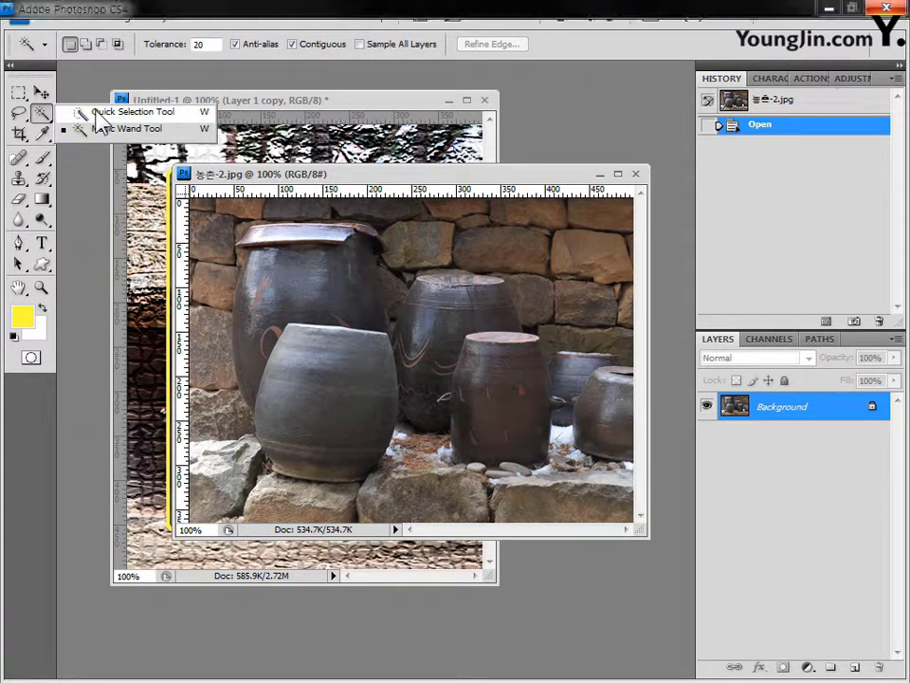
left_click(85, 127)
key("shift+w")
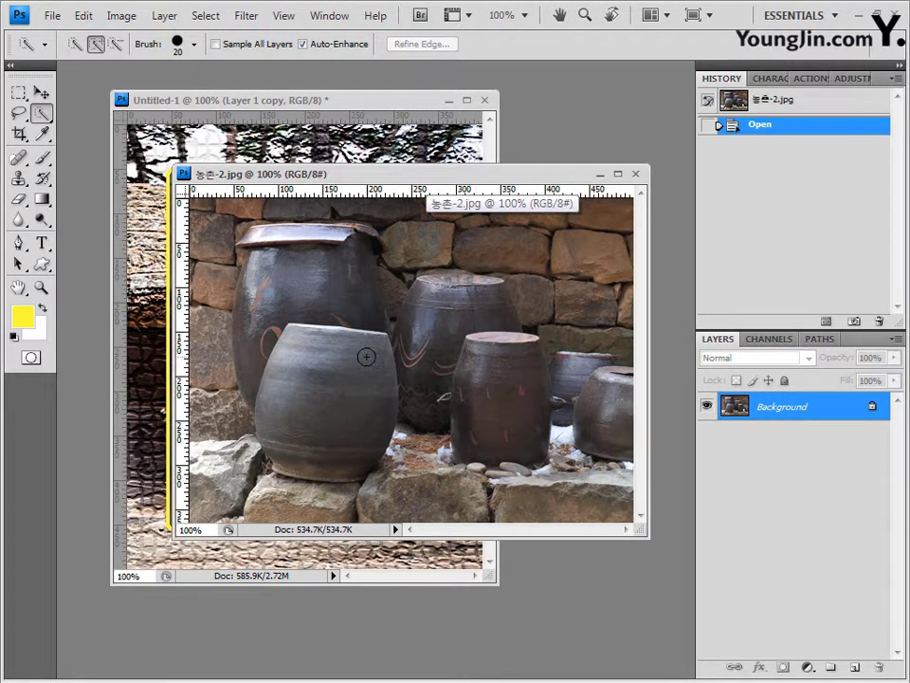
mouse_move(369, 345)
left_mouse_down()
mouse_move(300, 349)
mouse_move(293, 406)
mouse_move(315, 374)
left_mouse_up()
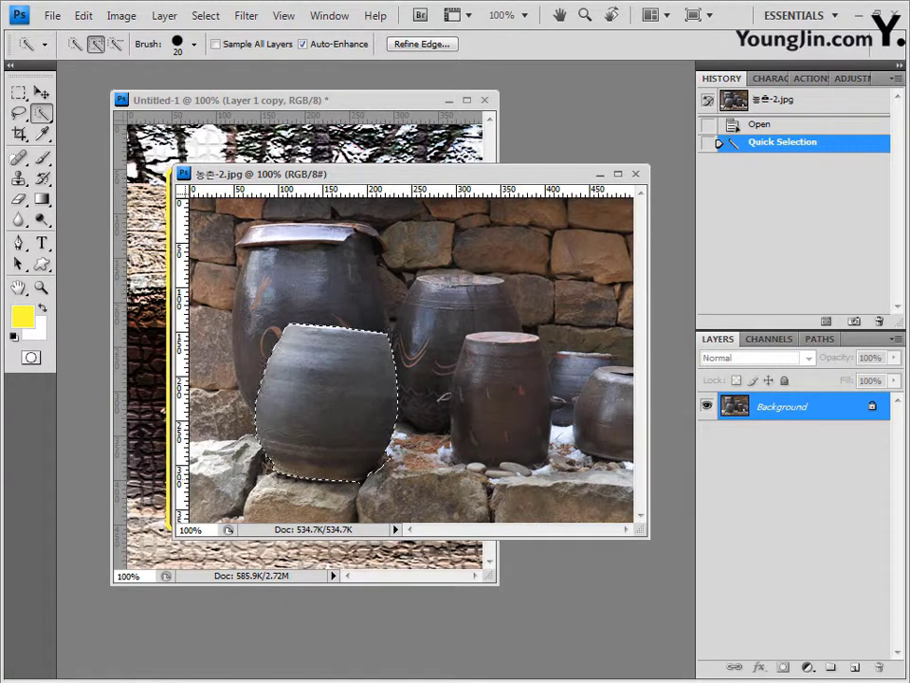
Step: Subtract the excess area beside the jar's lower-right edge from the selection
left_click(119, 46)
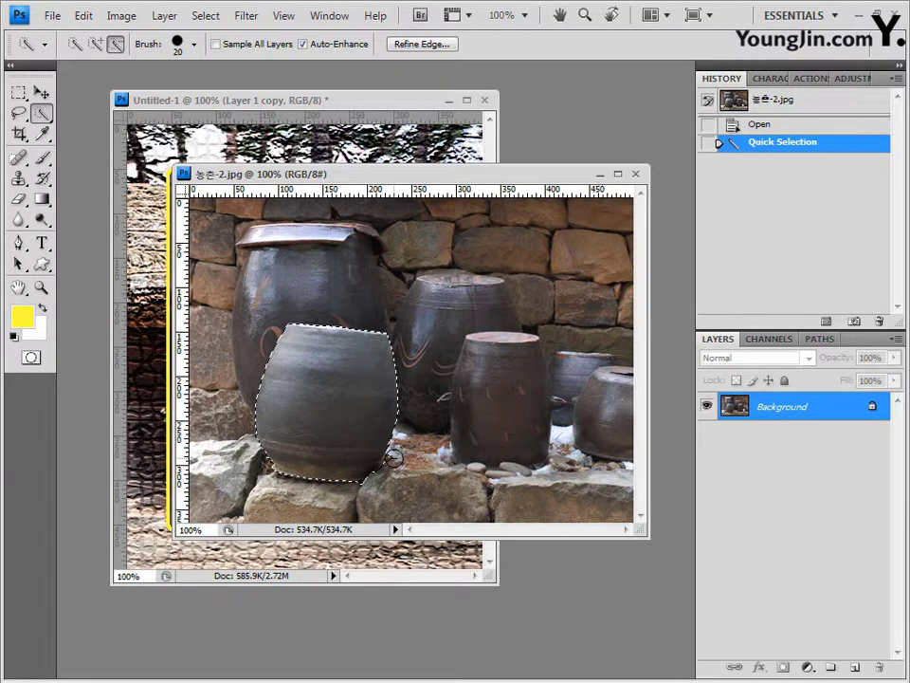
left_click(394, 465)
left_click(392, 485)
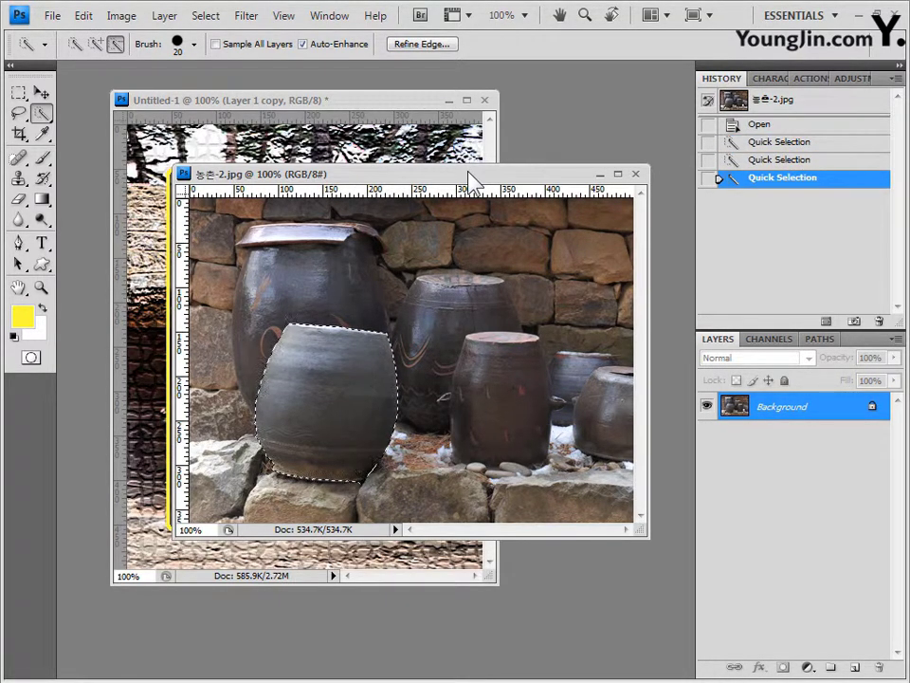
Step: Copy the selected jar into Untitled-1 at the yellow frame's lower-right corner, with its layer placed beneath Layer 1 copy
left_click(390, 112)
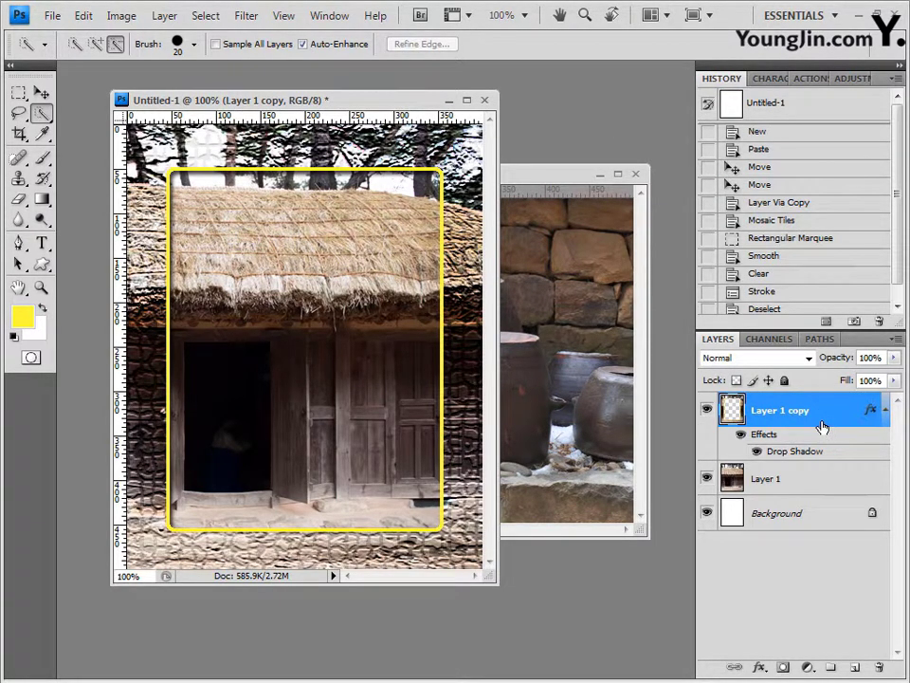
key("ctrl+v")
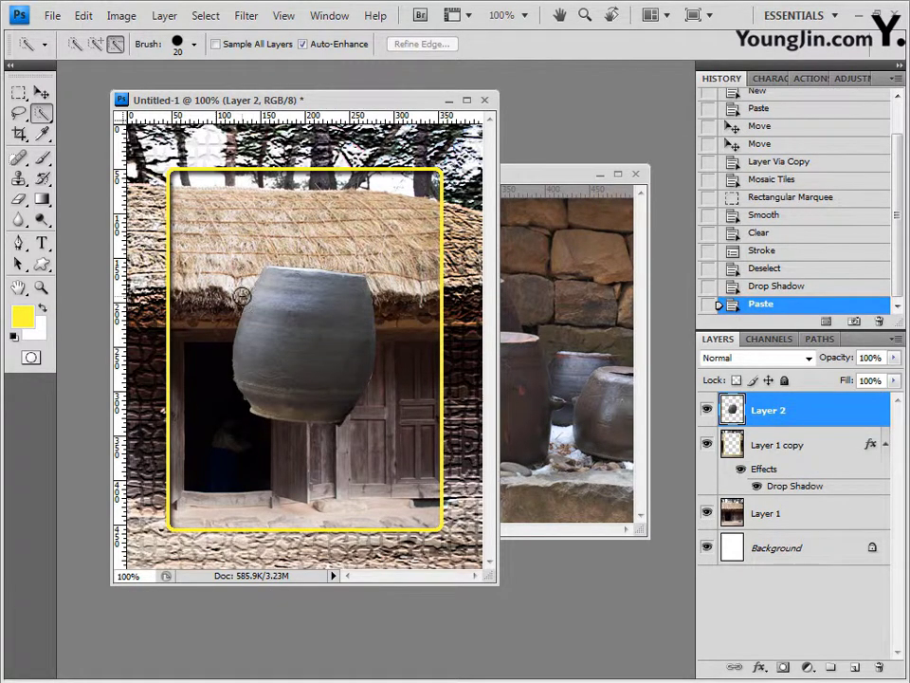
left_click(40, 92)
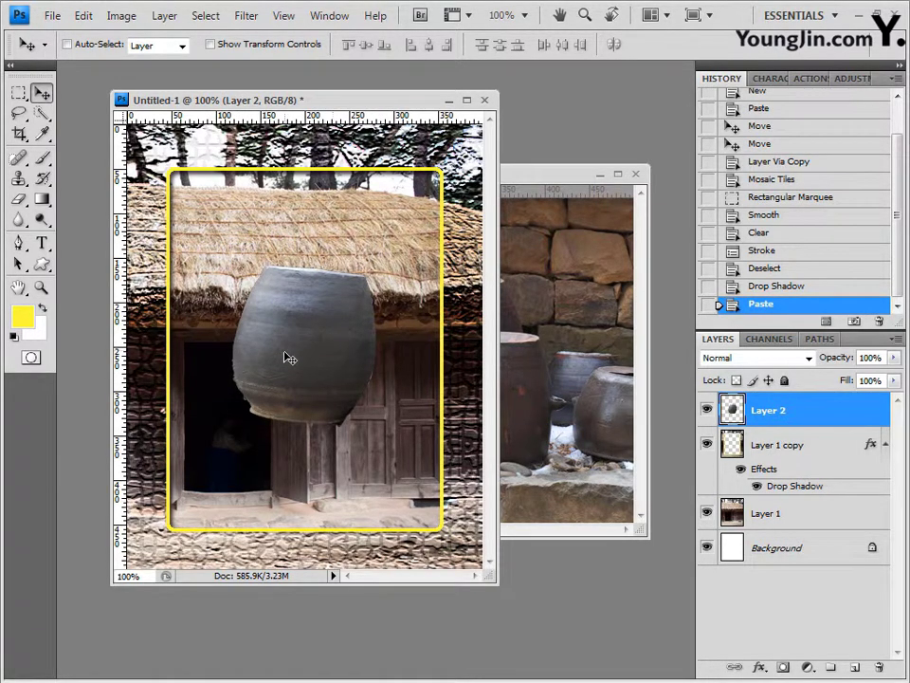
left_click_drag(321, 335, 404, 465)
left_click_drag(766, 414, 766, 497)
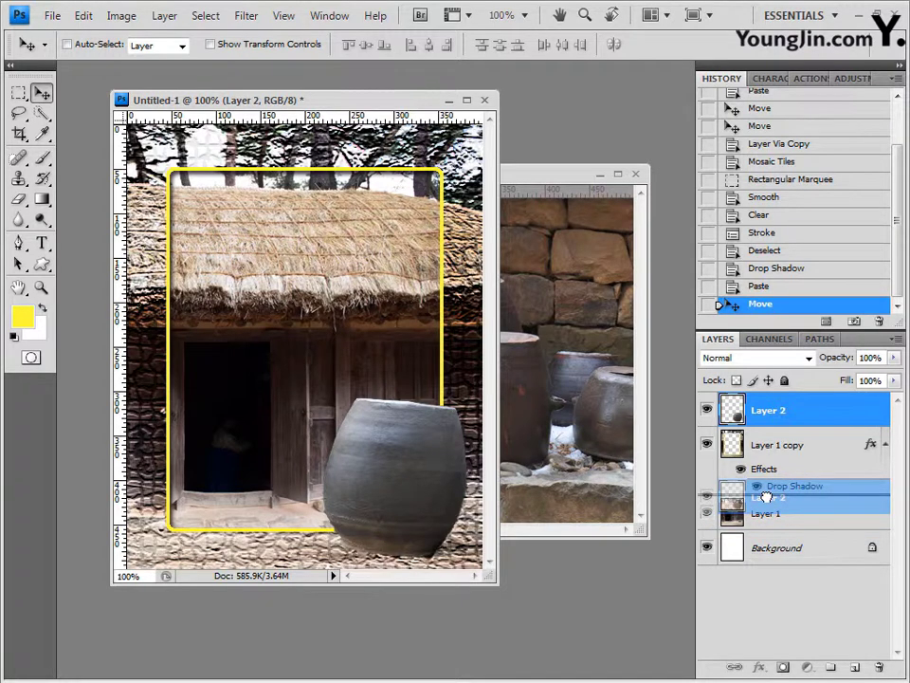
left_click_drag(766, 497, 763, 494)
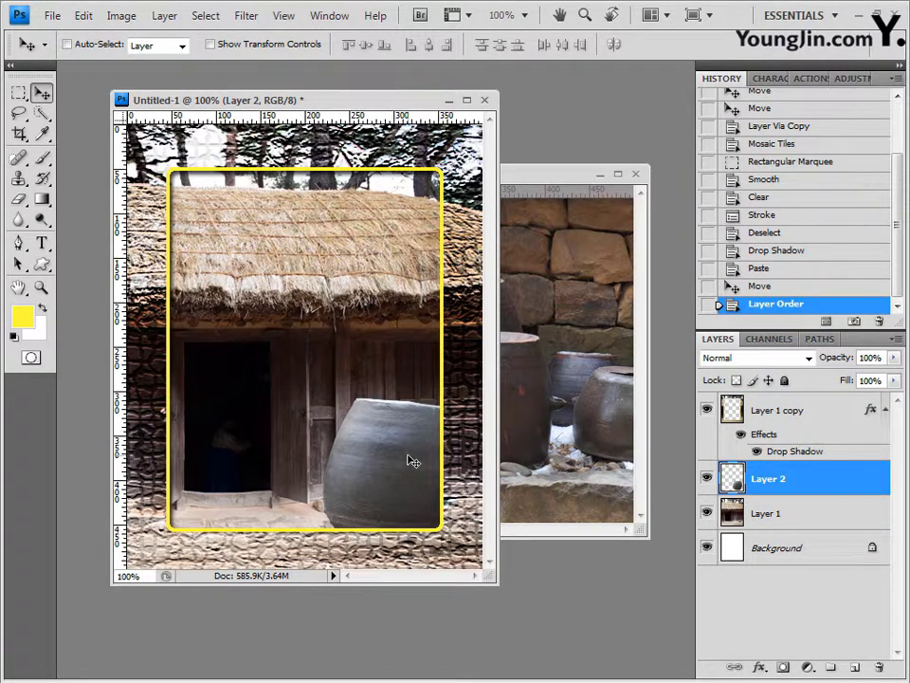
Step: Free-transform the jar on Layer 2, rotating it about -23.7° and positioning it at about X 324.5 px, Y 427.5 px
key("ctrl+t")
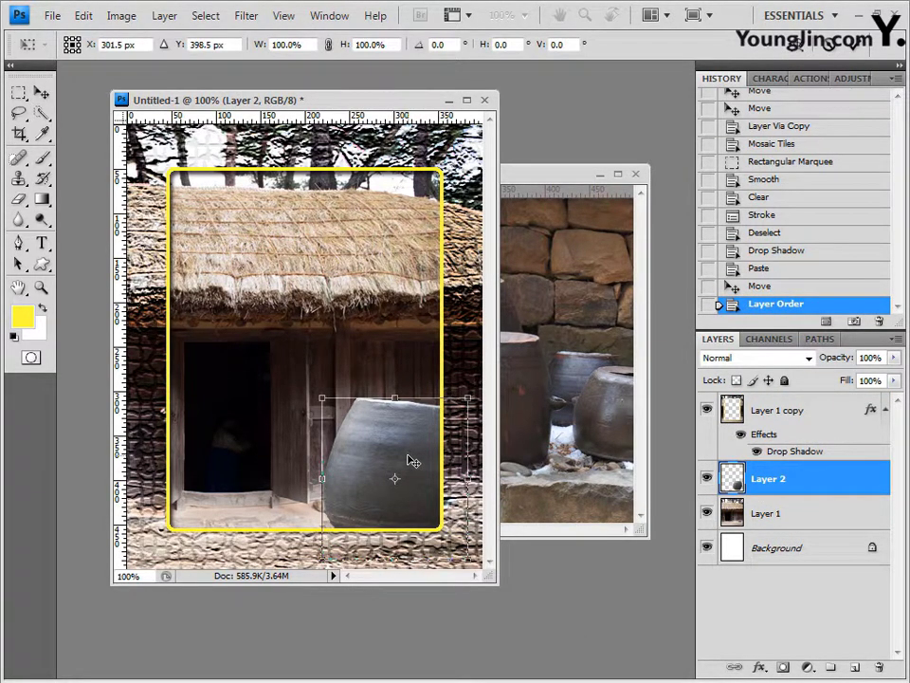
key("shift+Down")
key("Right")
key("Right")
key("Right")
key("Right")
key("Right")
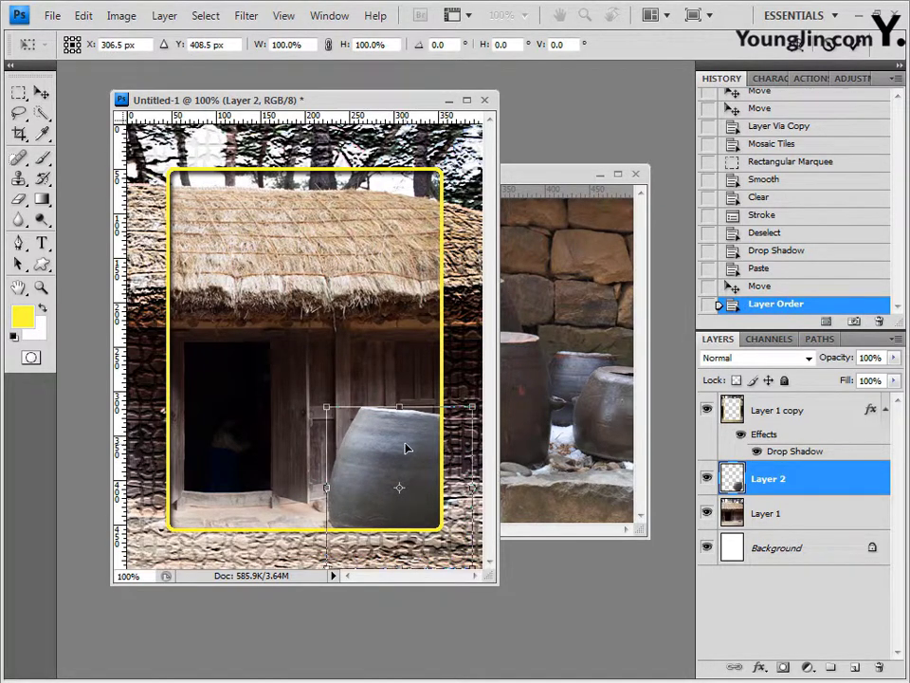
left_click_drag(406, 447, 409, 447)
left_click_drag(386, 380, 306, 332)
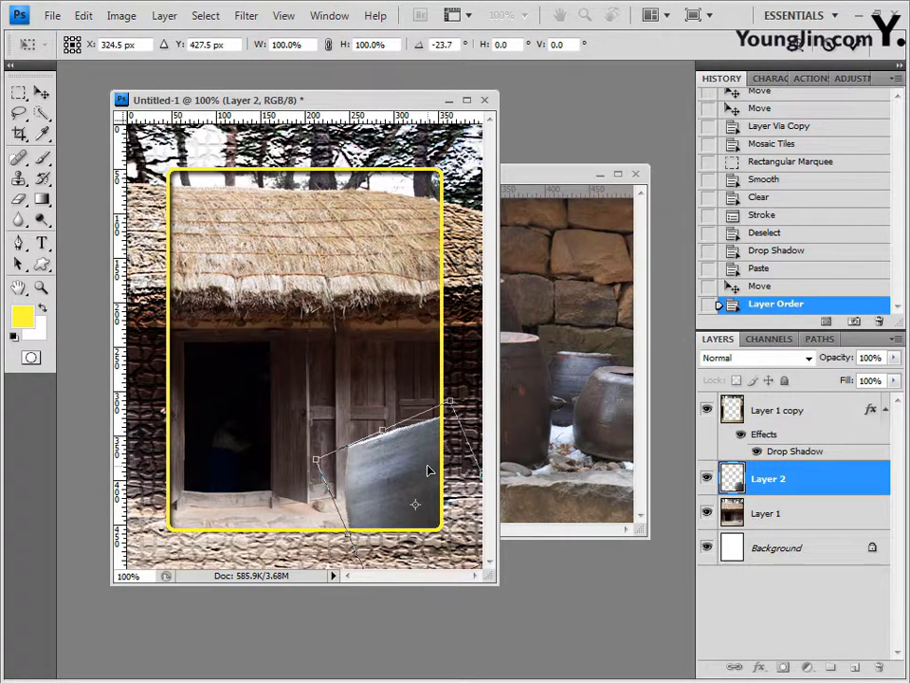
key("Return")
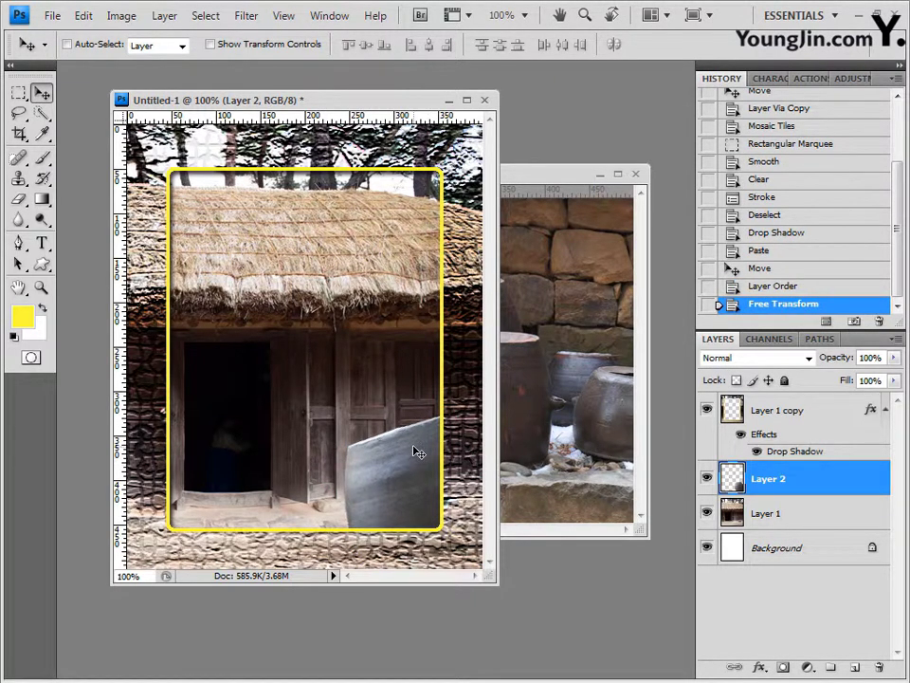
Step: Add an Outer Glow to Layer 2 in Screen mode at 75% opacity with a 5 px size
left_click(758, 669)
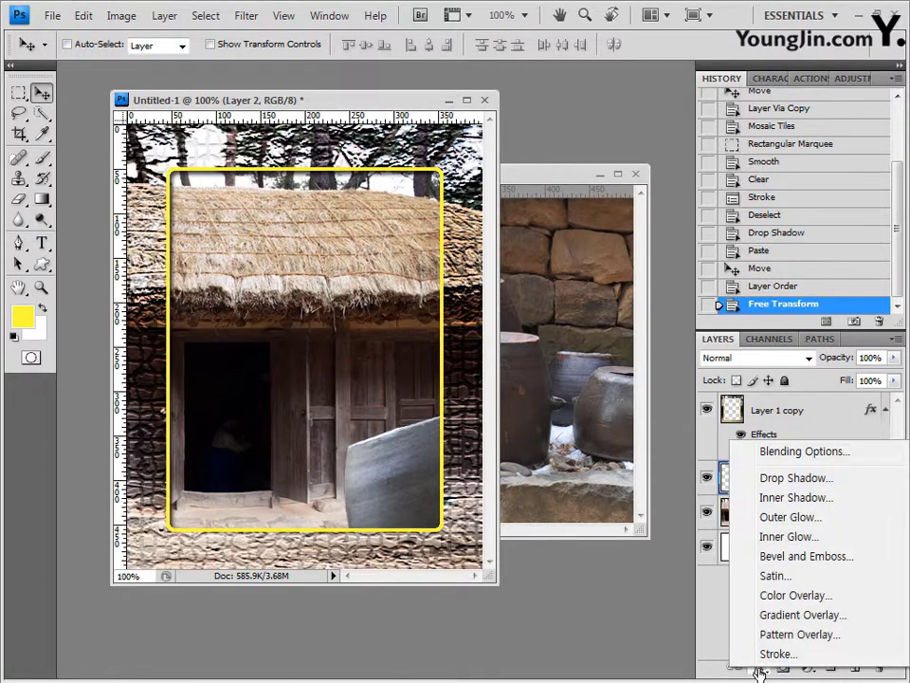
left_click(808, 519)
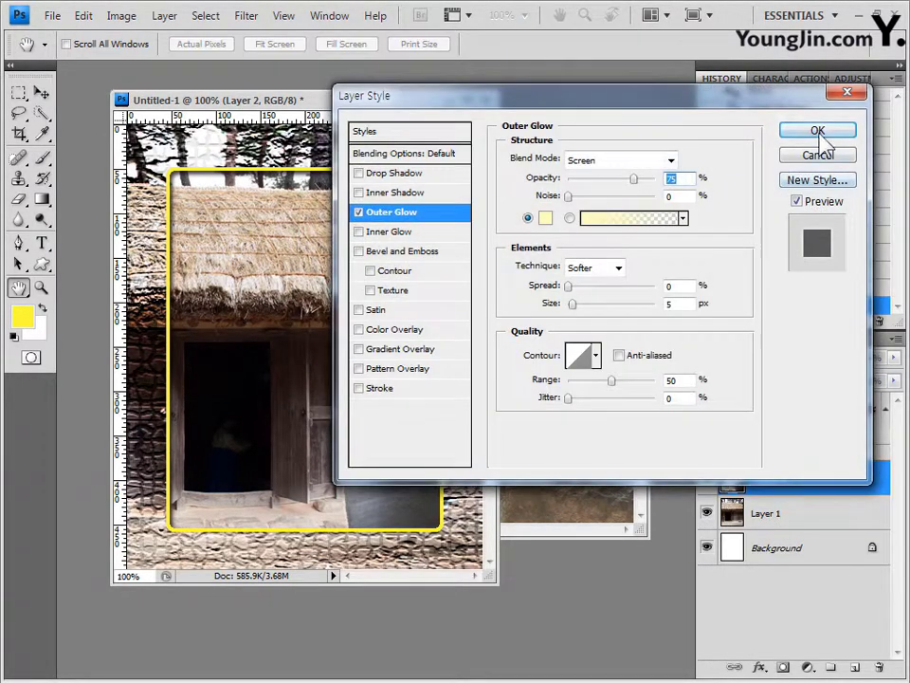
left_click(814, 129)
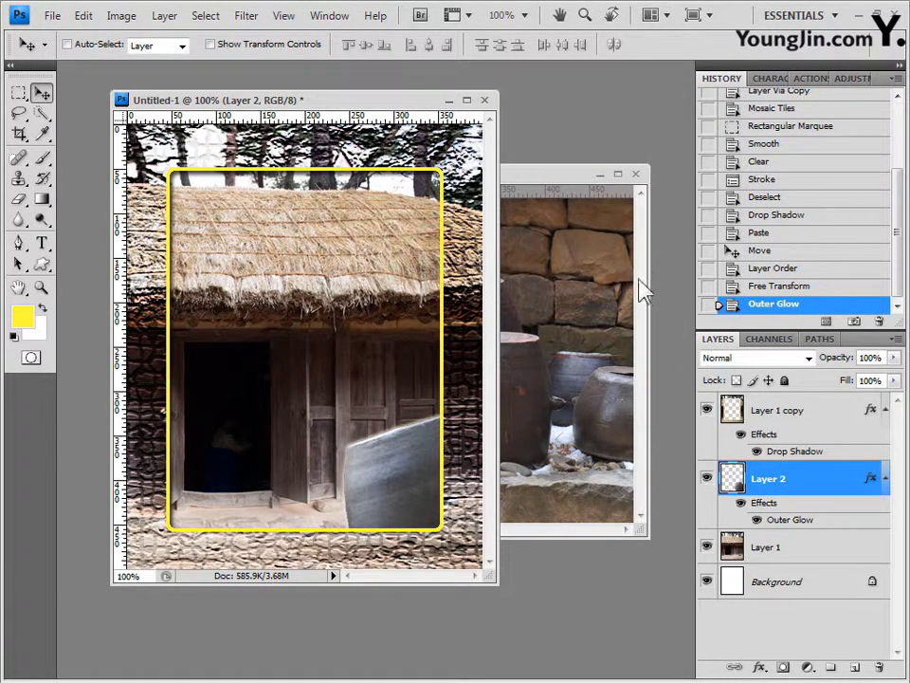
Step: Set up the Type tool with the 바탕 font at 32 pt
left_click(40, 245)
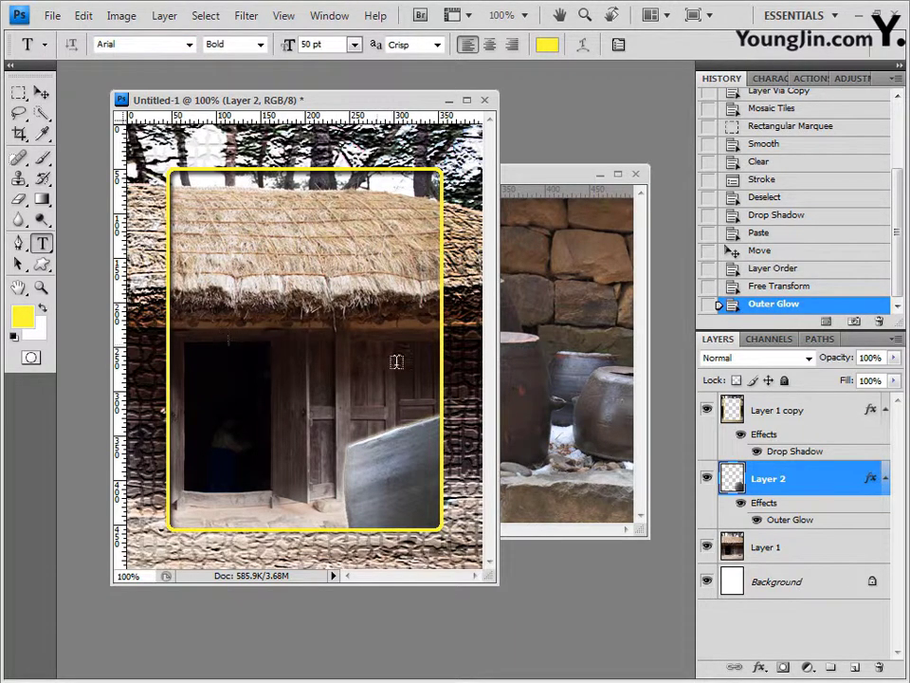
left_click(118, 43)
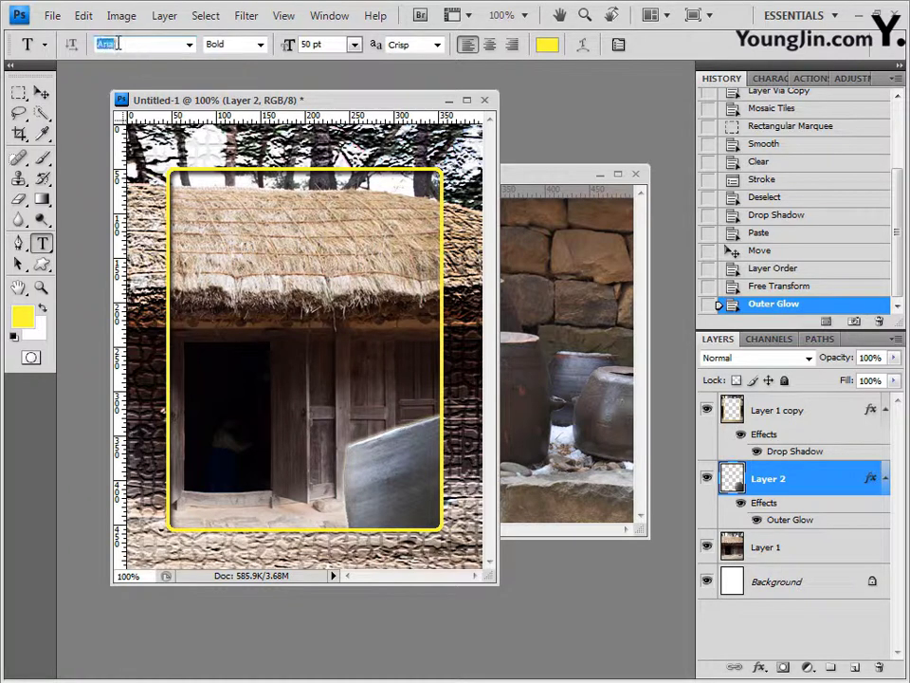
type("바탕체")
left_click(190, 44)
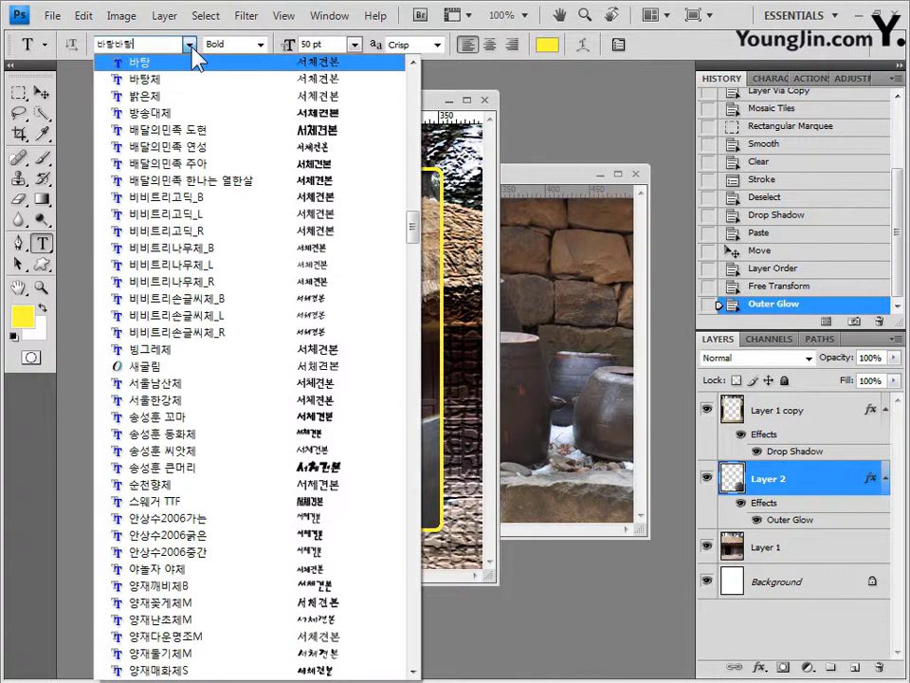
left_click(138, 63)
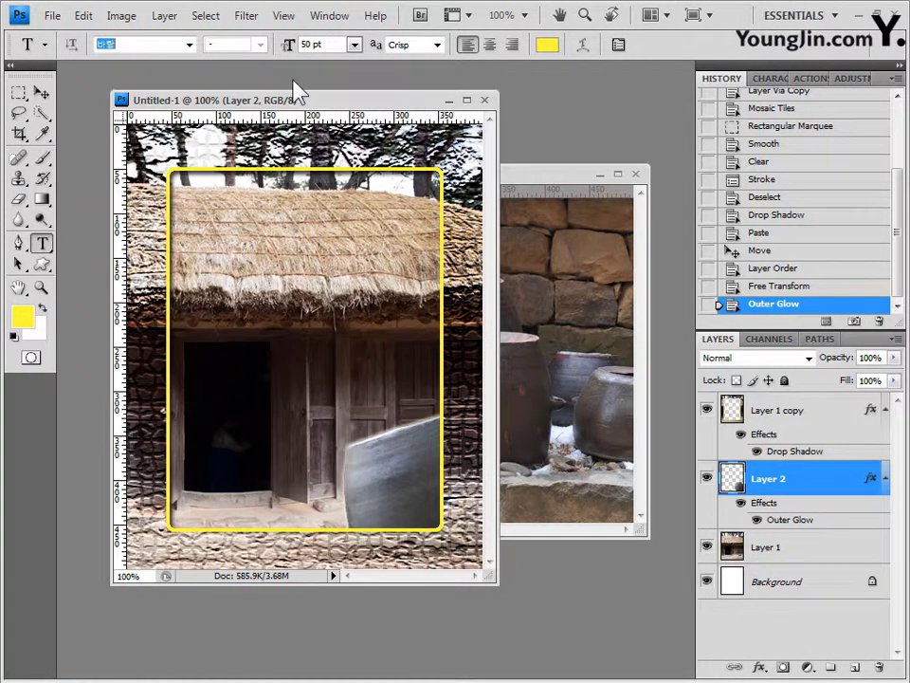
left_click(331, 44)
type("32")
Step: Add the text "고향집 풍경" above Layer 1 copy, placed just under the thatched roof's edge
left_click(811, 410)
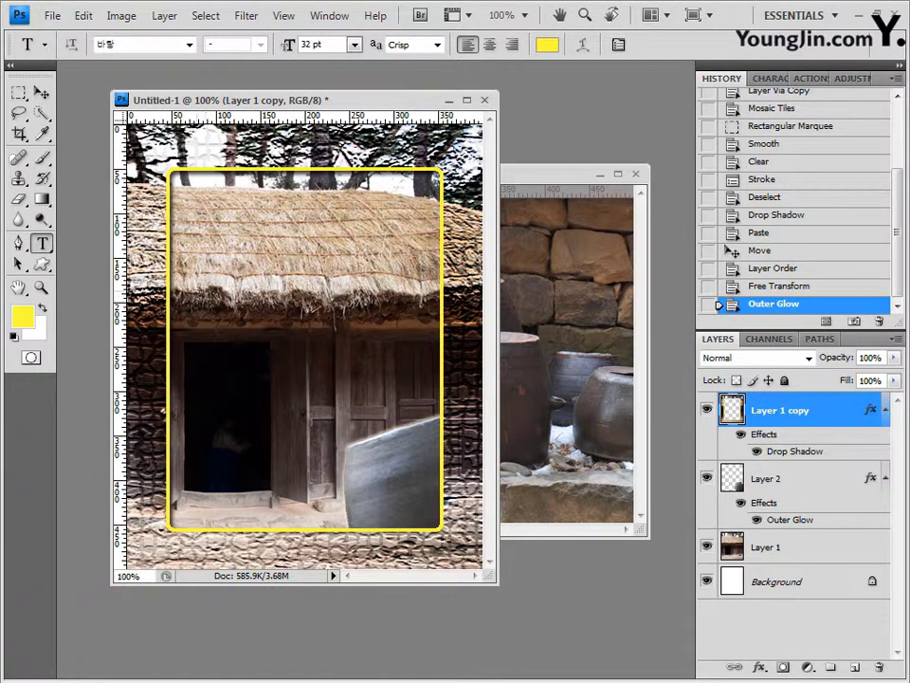
left_click(188, 329)
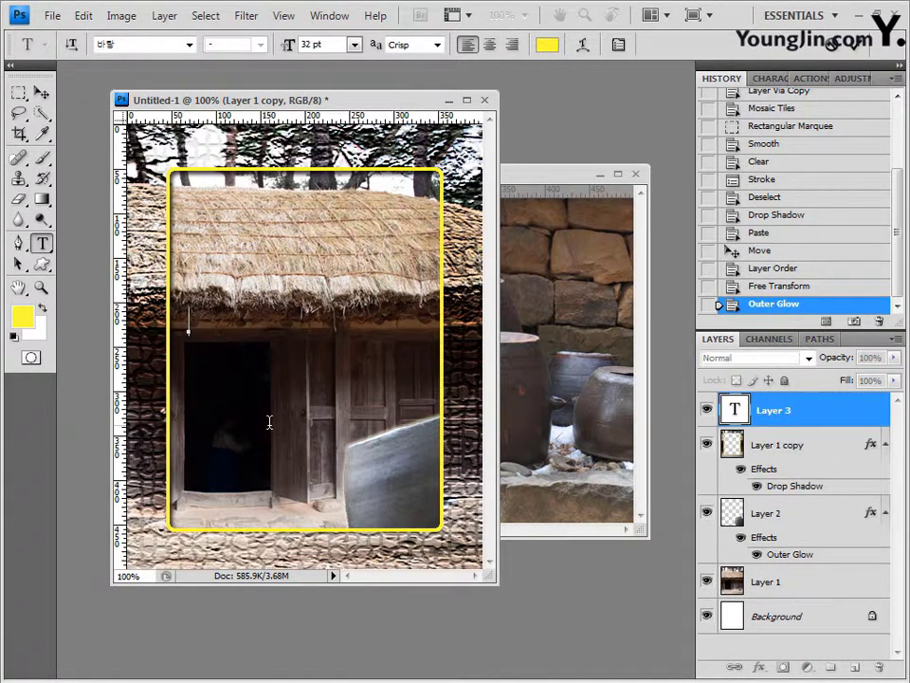
type("고향집 풍ㄱ")
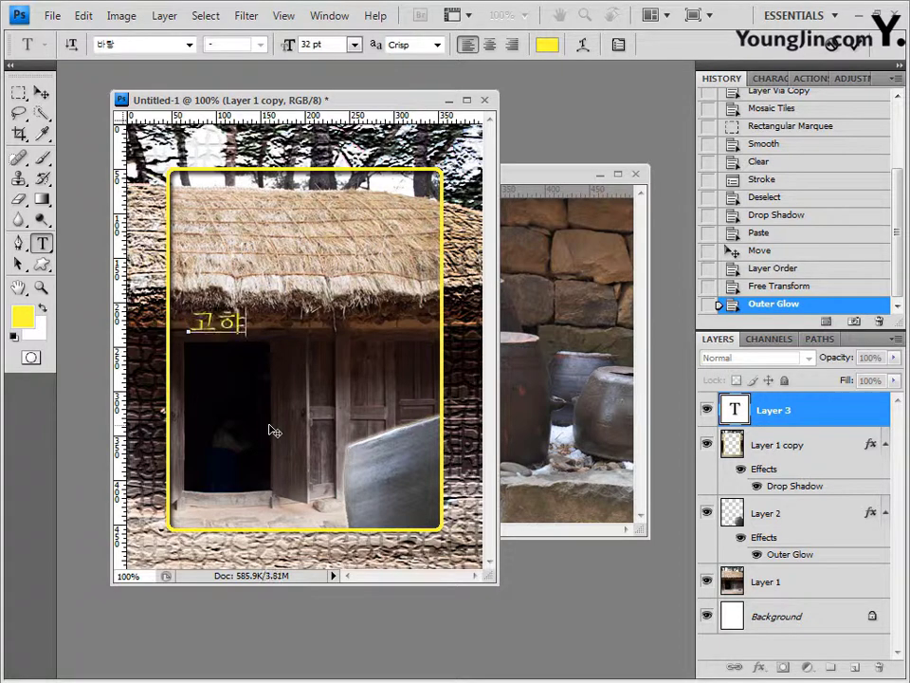
type("ㅕㅇ")
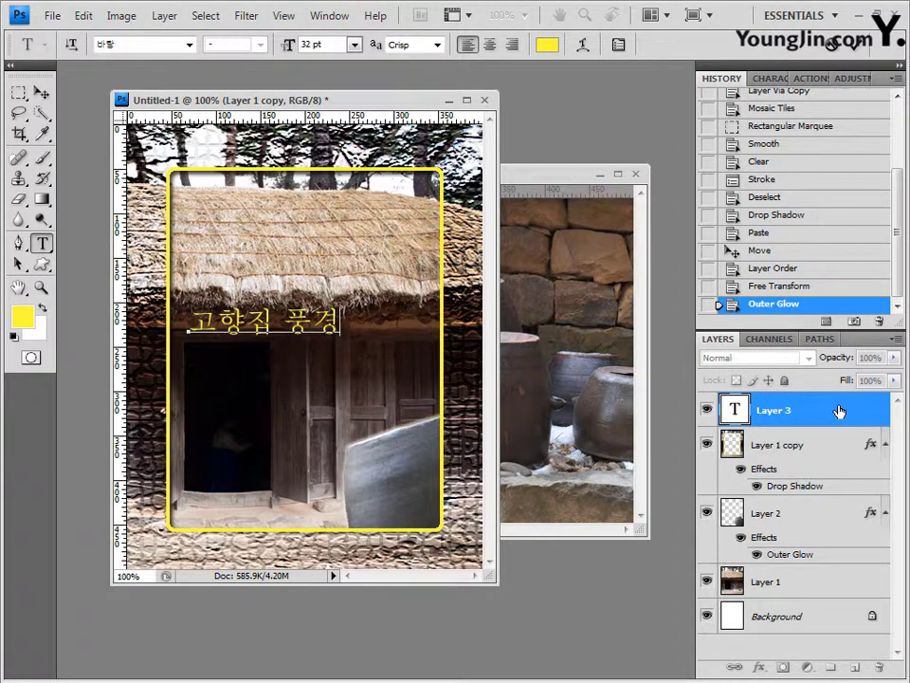
key("ctrl+Return")
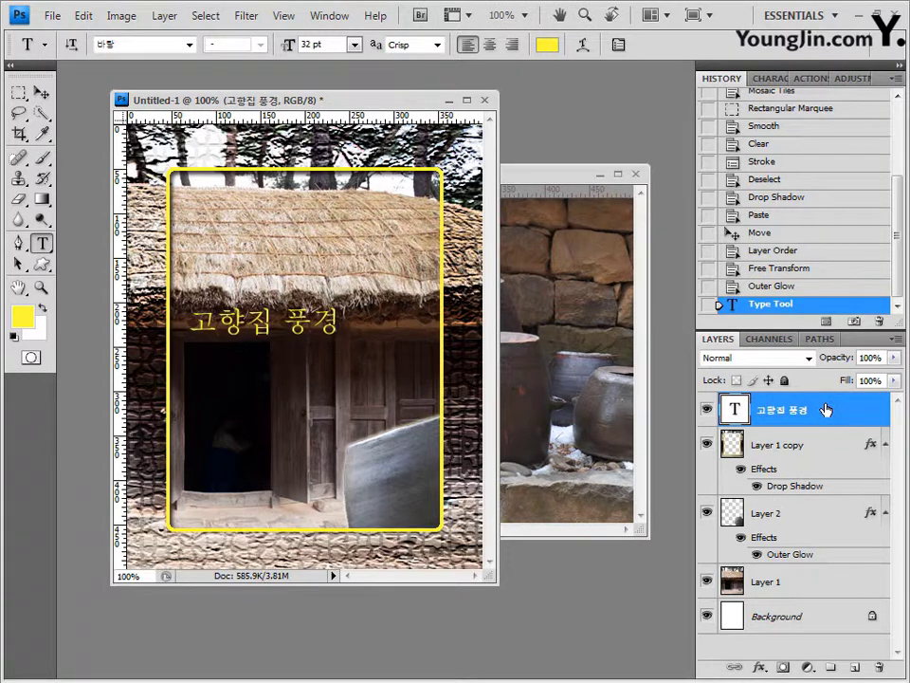
Step: Apply a 3 px outside Stroke effect in colour #336600 to the 고향집 풍경 text layer
left_click(760, 668)
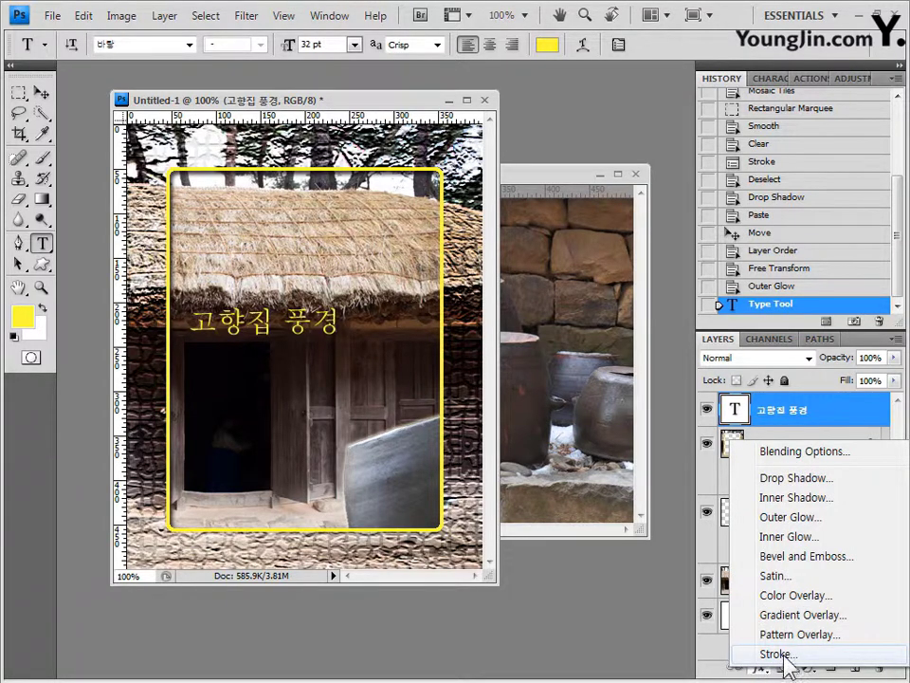
left_click(780, 654)
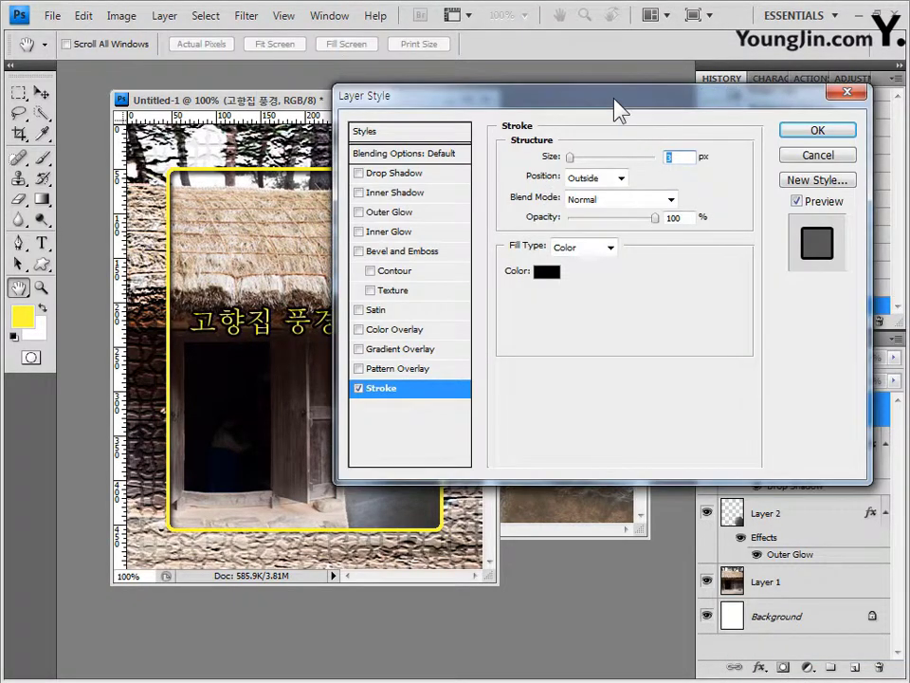
left_click_drag(614, 101, 608, 153)
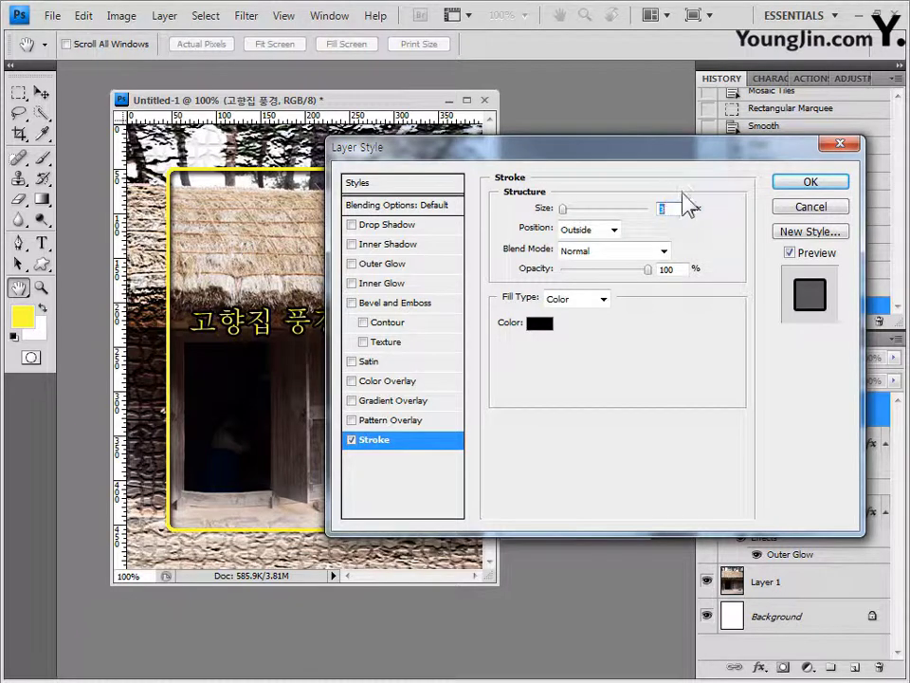
left_click(542, 325)
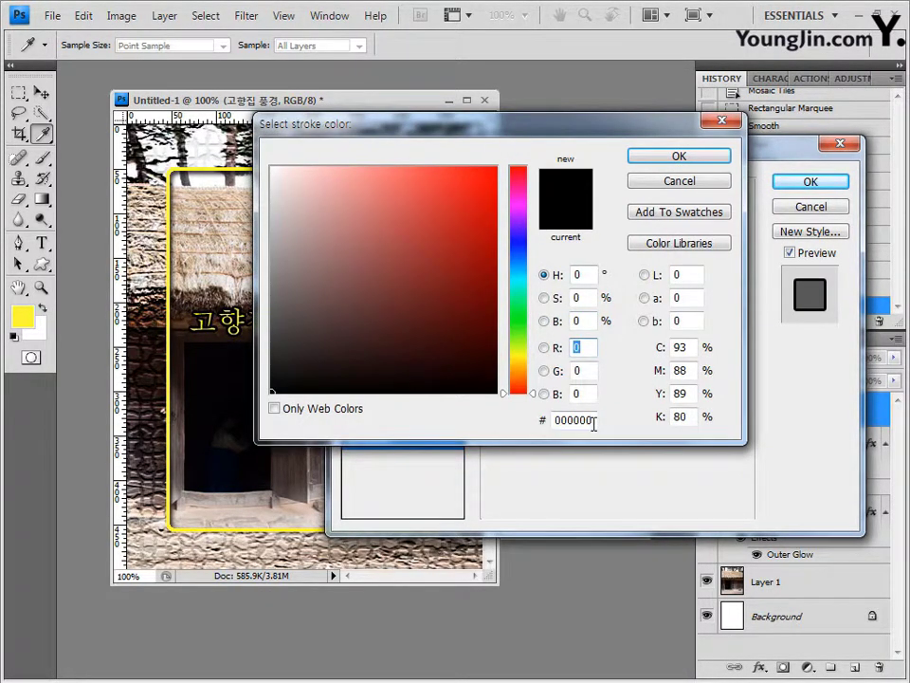
double_click(591, 421)
type("336600")
left_click(675, 155)
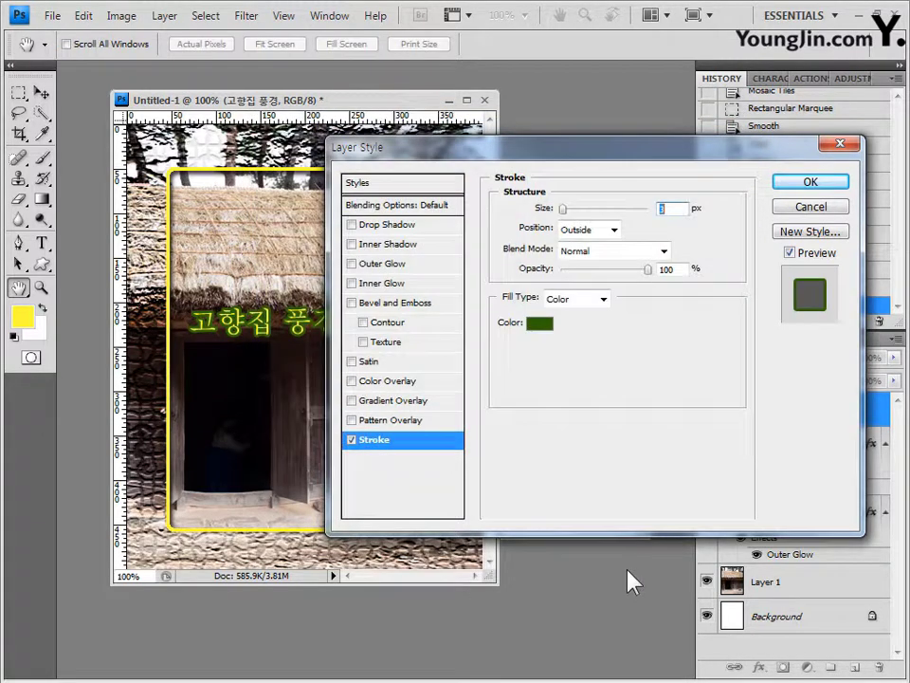
Step: Add a Gradient Overlay to the 고향집 풍경 text using the Black, White preset, and set its starting colour stop to #66cc00
left_click_drag(580, 145, 586, 150)
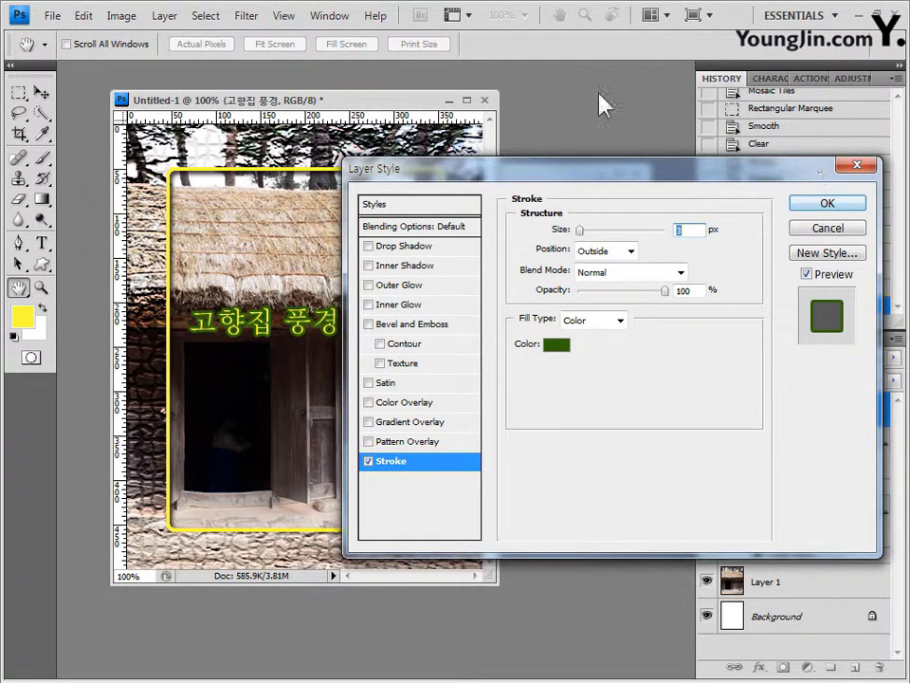
left_click(413, 423)
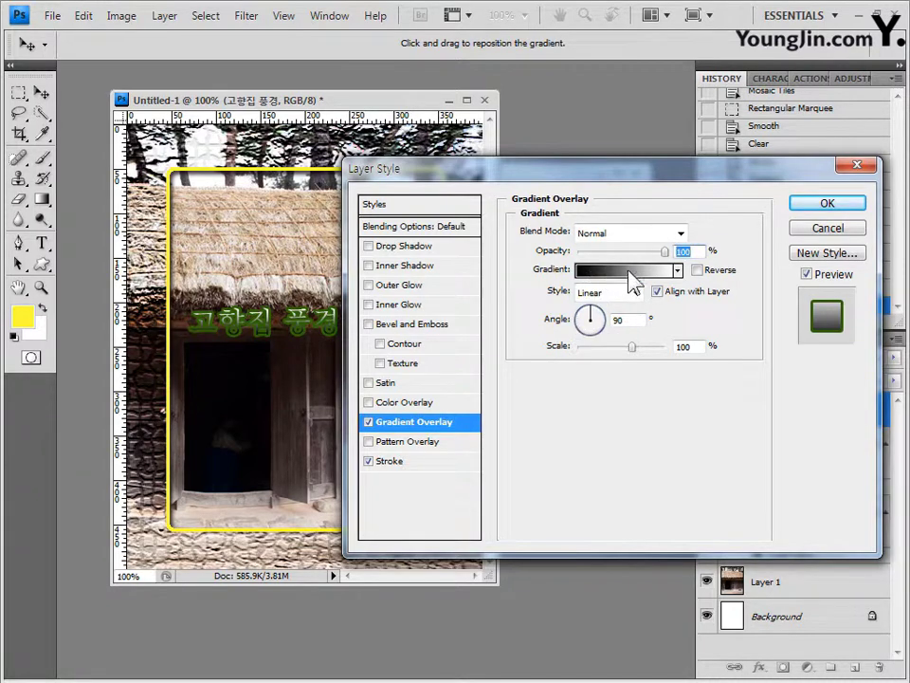
left_click(631, 275)
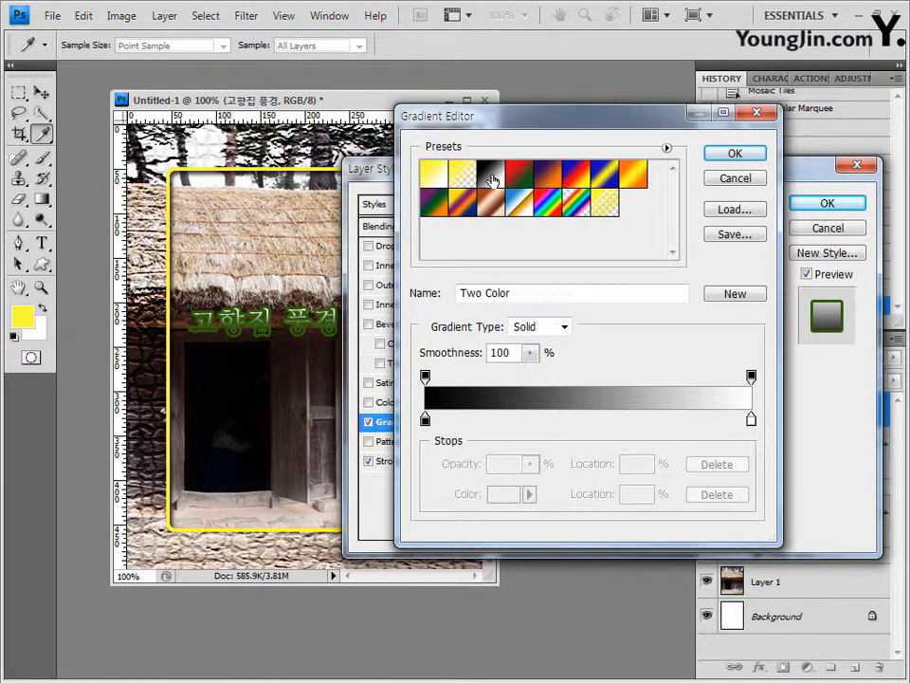
left_click(492, 176)
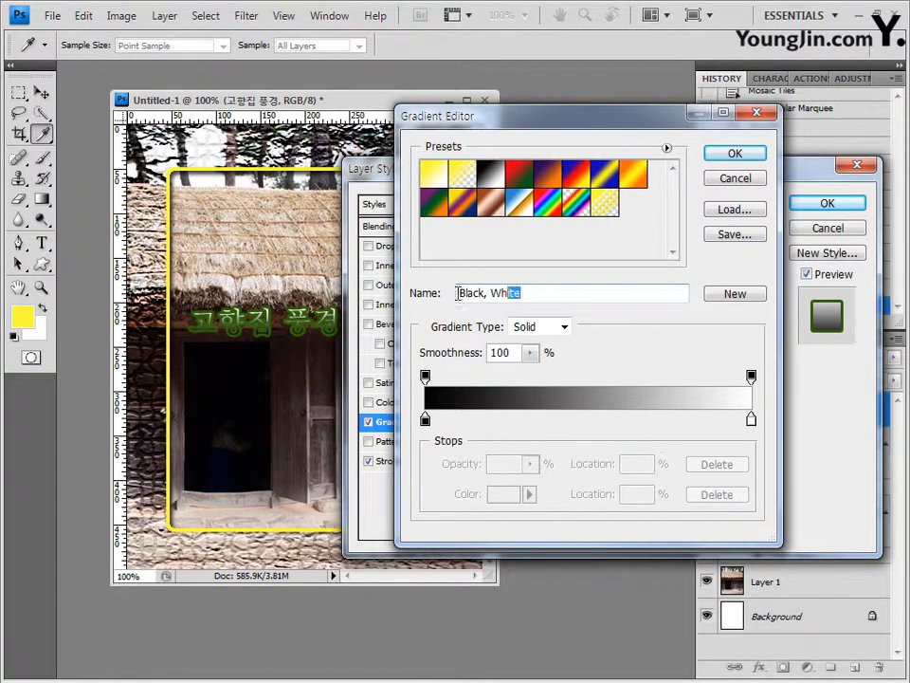
left_click(489, 292)
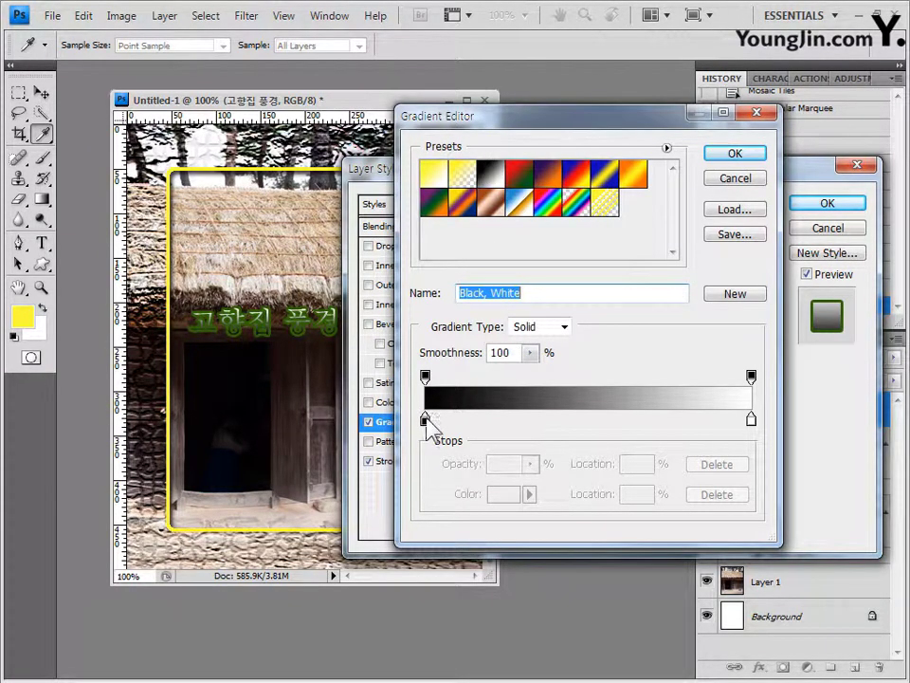
double_click(425, 419)
type("3")
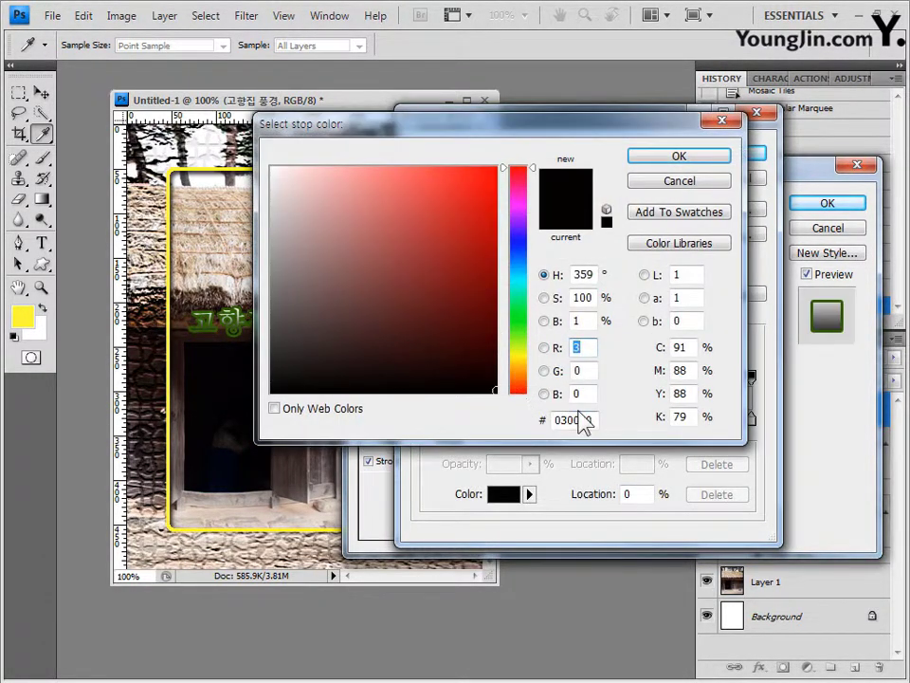
left_click(592, 420)
type("66cc00")
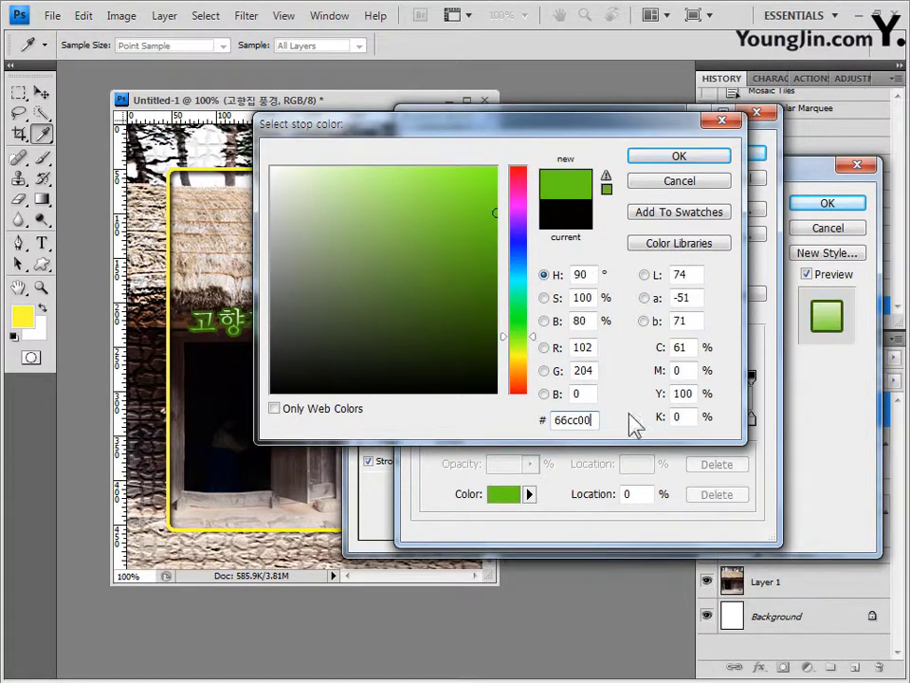
left_click(698, 156)
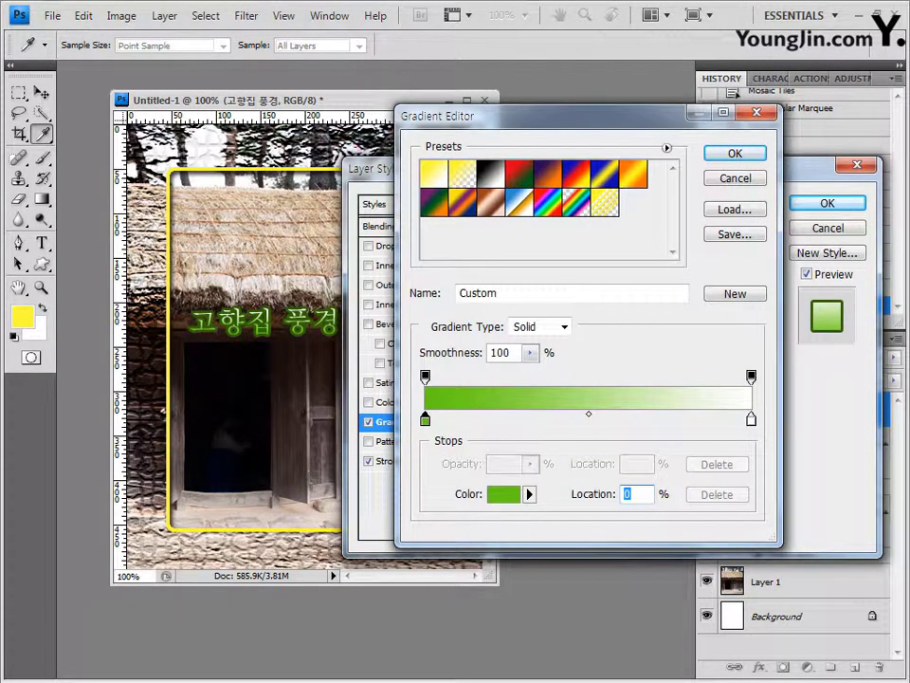
Step: Set the gradient's end colour stop to #ffff00 and apply the layer style to the text
left_click(753, 420)
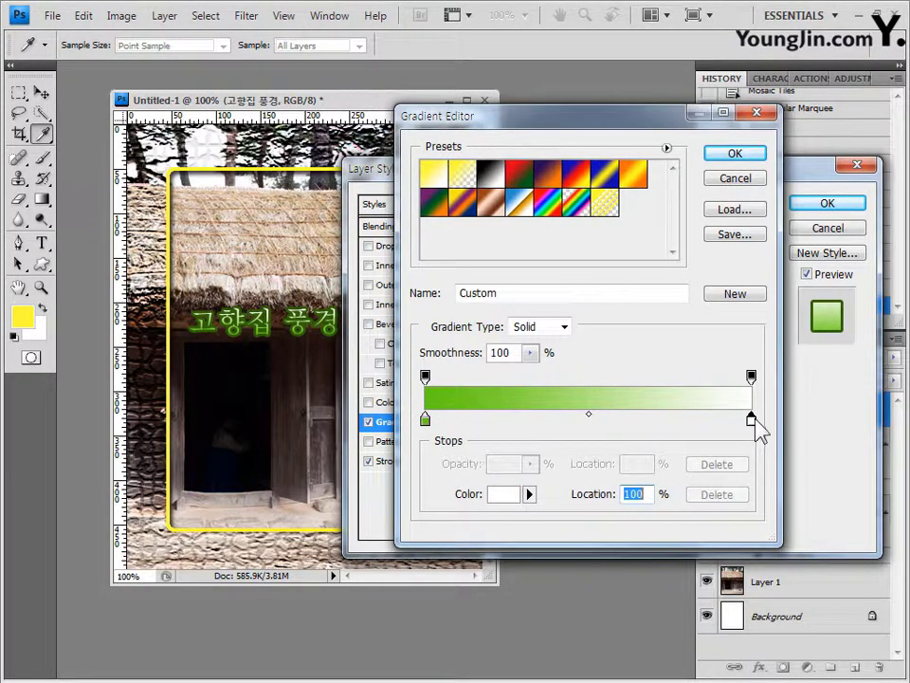
left_click(504, 494)
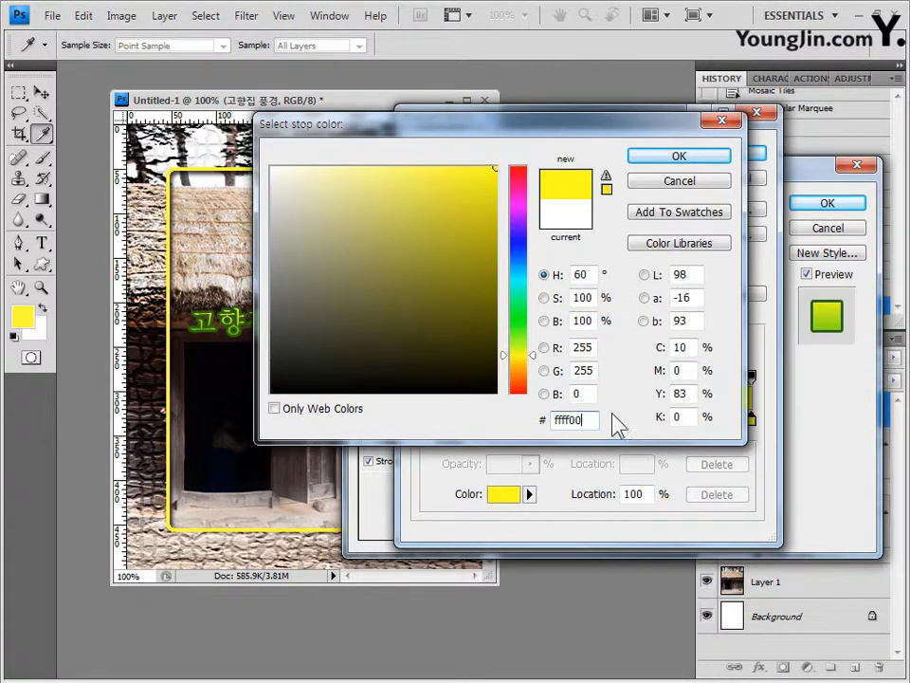
left_click(701, 156)
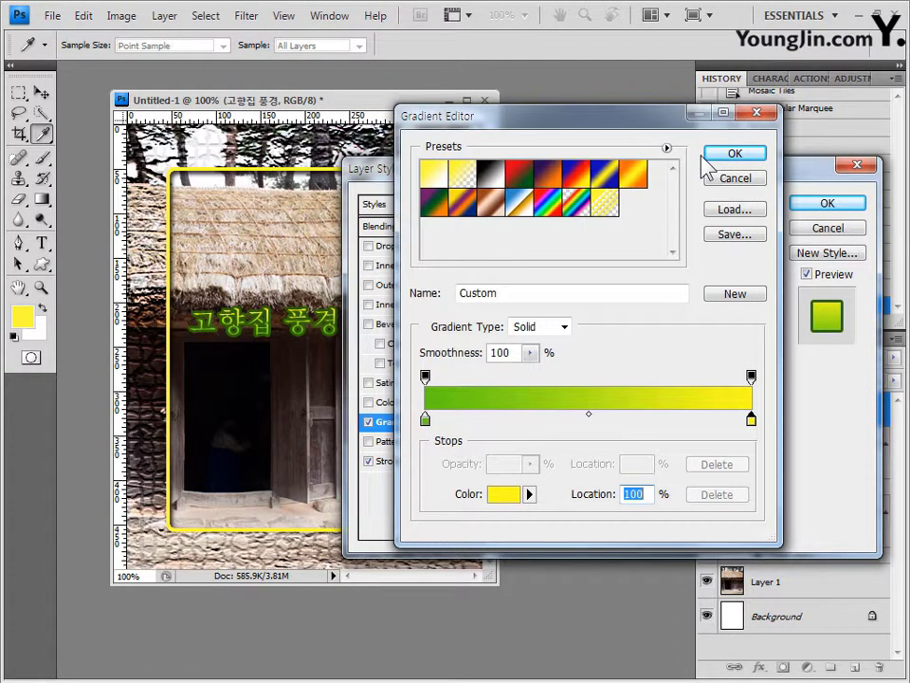
left_click(750, 158)
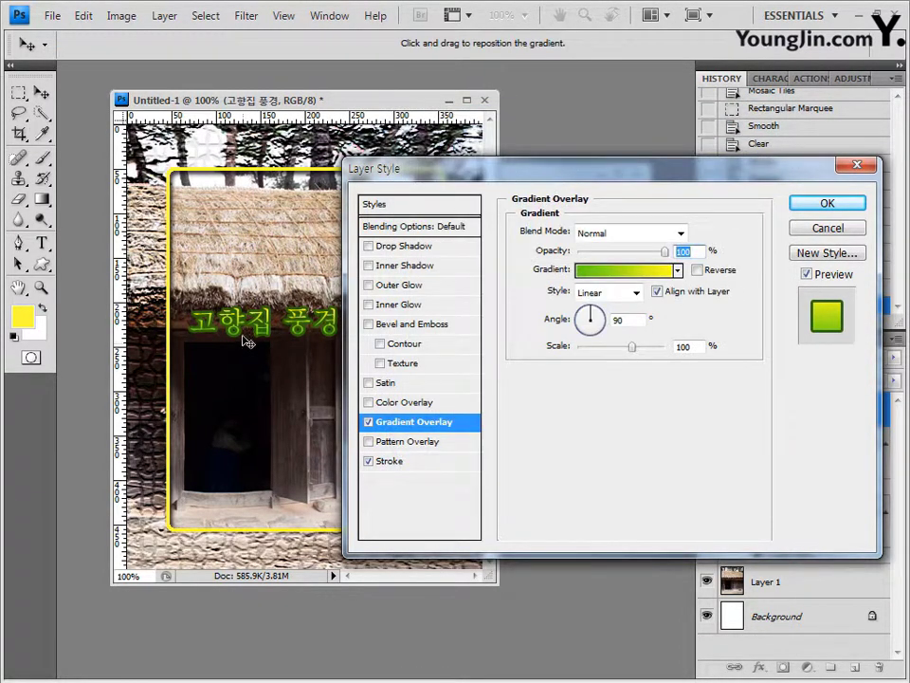
left_click_drag(642, 190, 620, 222)
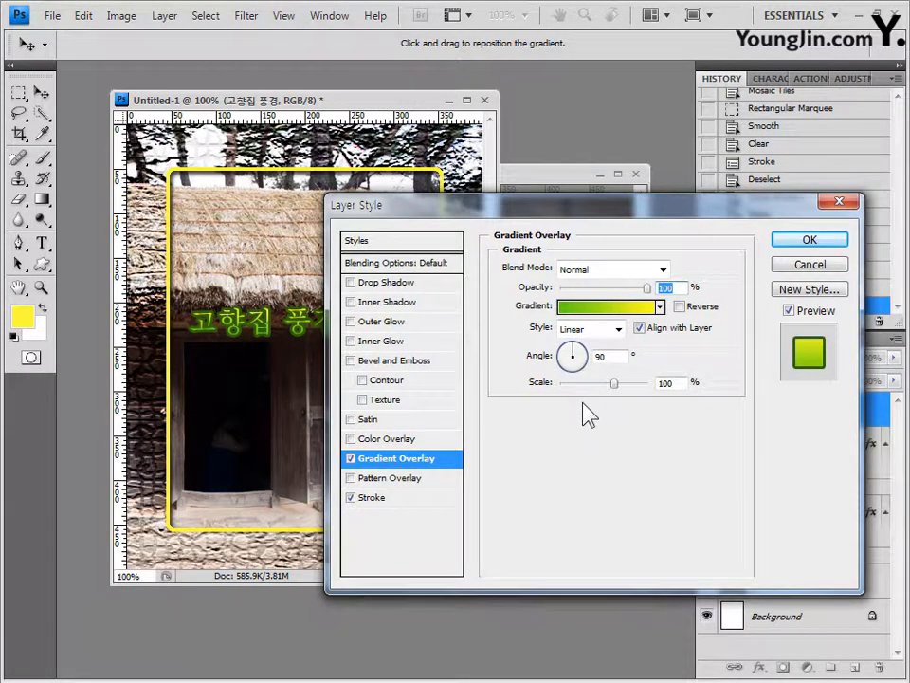
left_click(787, 241)
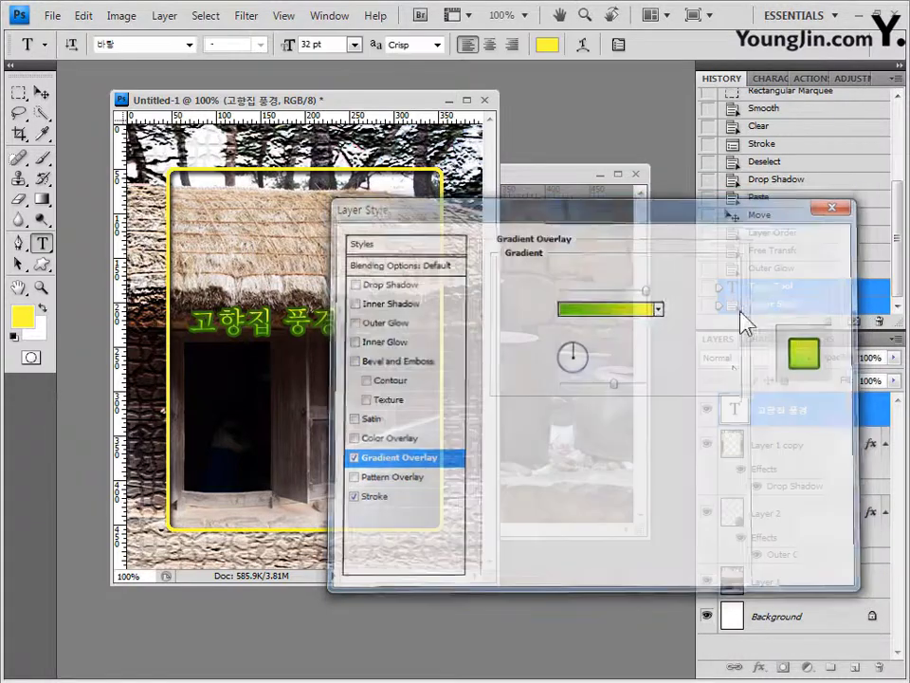
Step: Warp the 고향집 풍경 text in Untitled-1 with the Bulge style, horizontal, at +50% bend
left_click(550, 171)
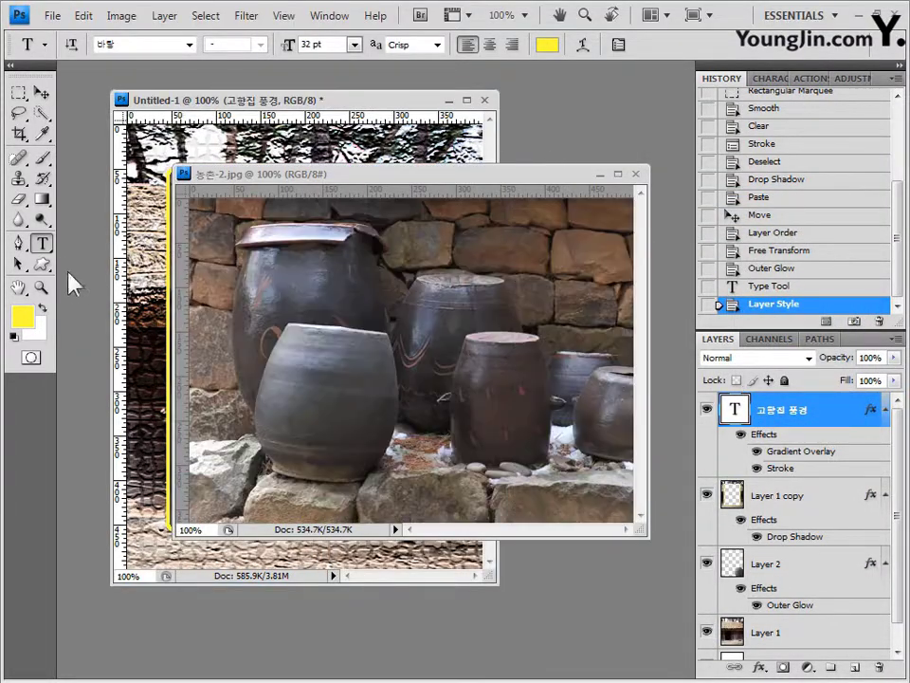
left_click(379, 102)
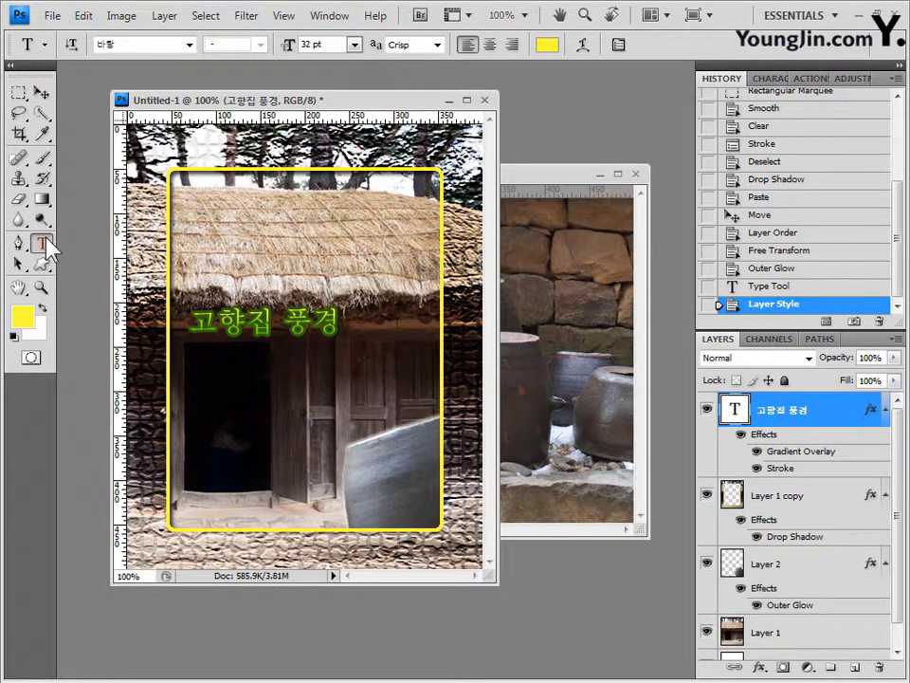
left_click(585, 48)
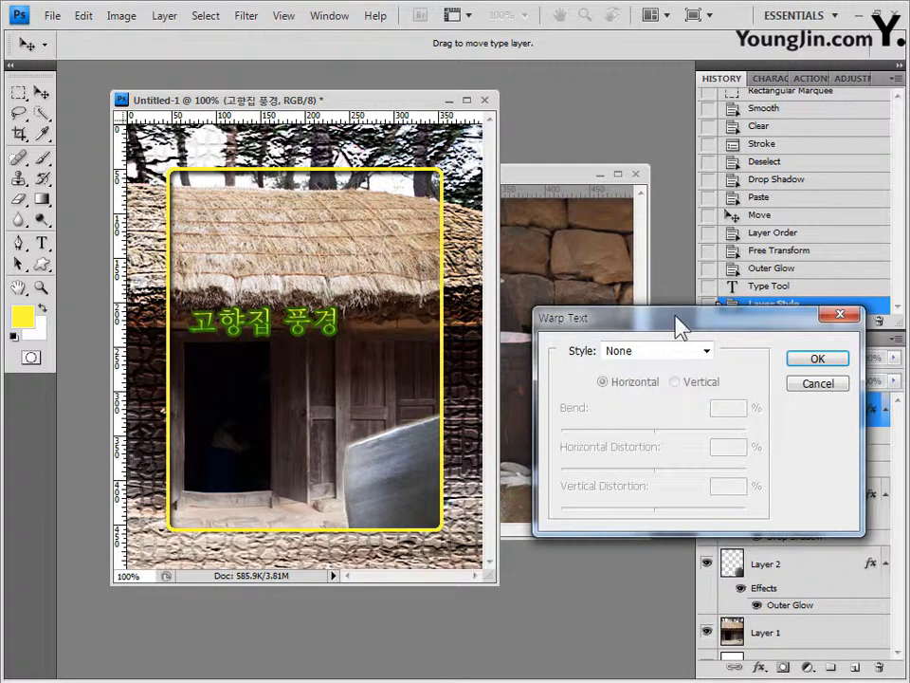
left_click_drag(677, 322, 621, 177)
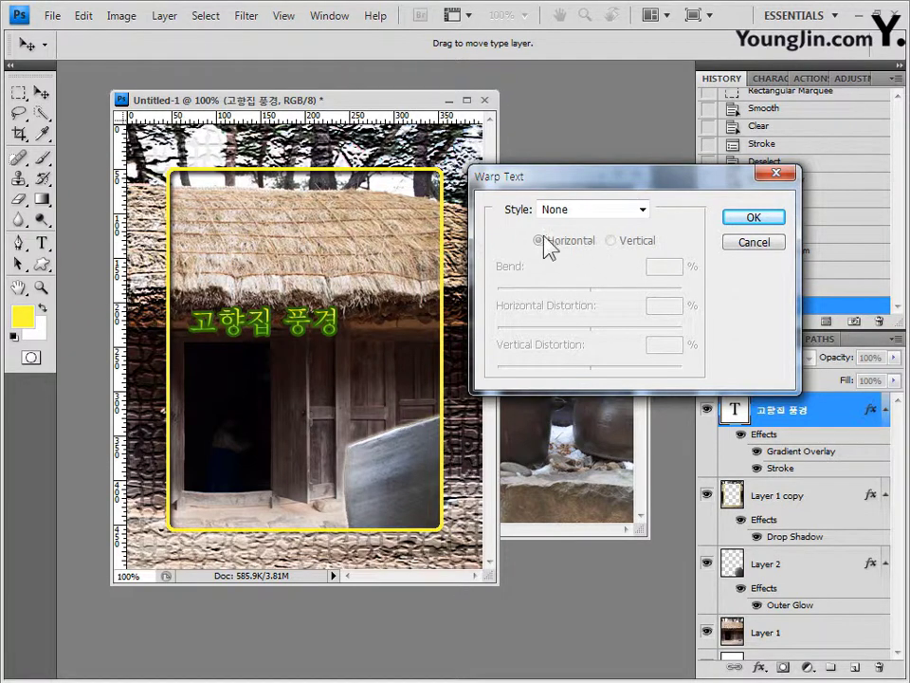
left_click(616, 211)
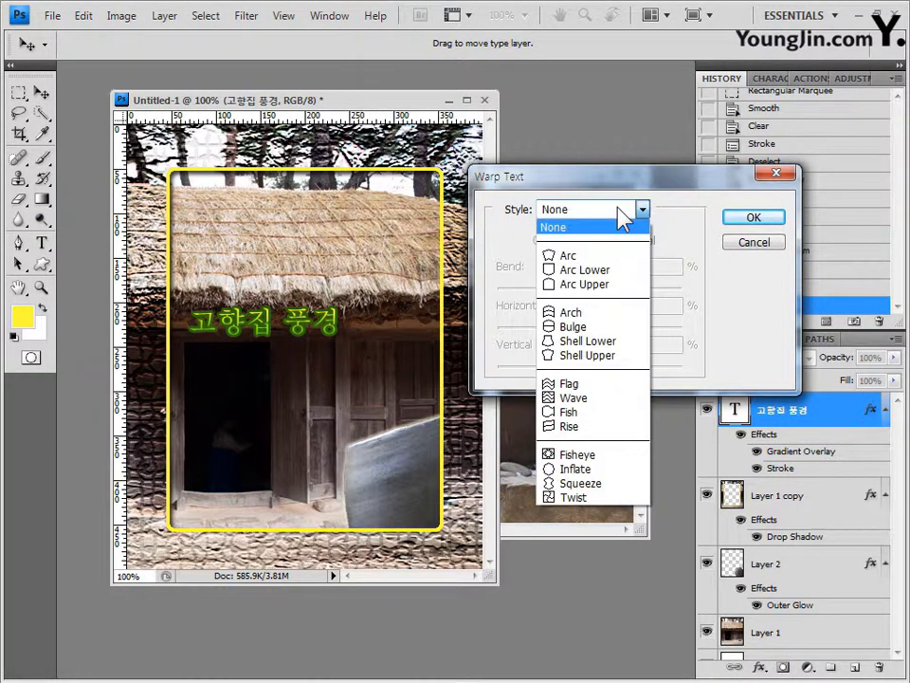
left_click(575, 327)
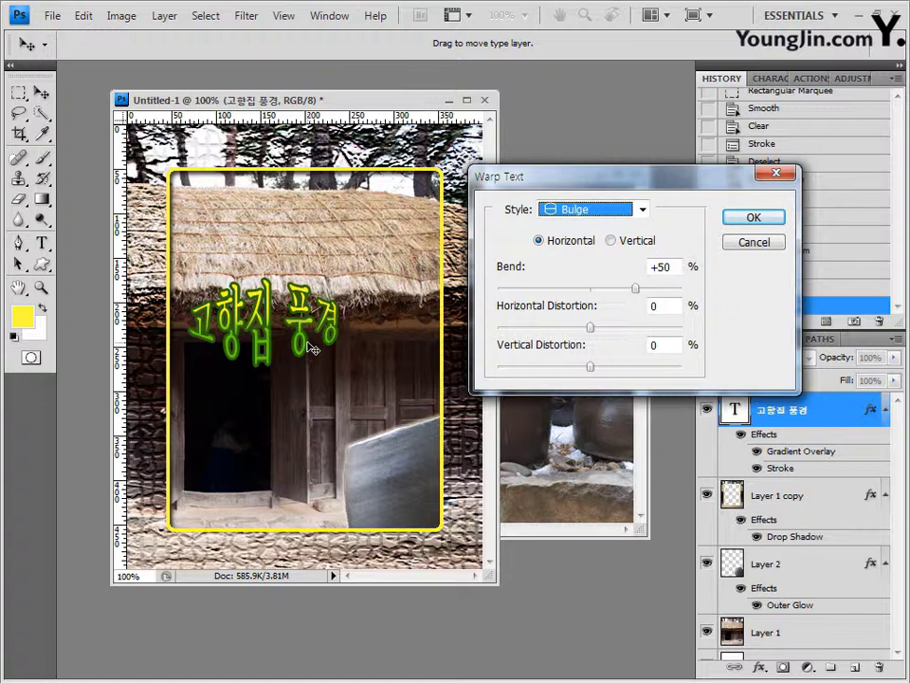
left_click(615, 242)
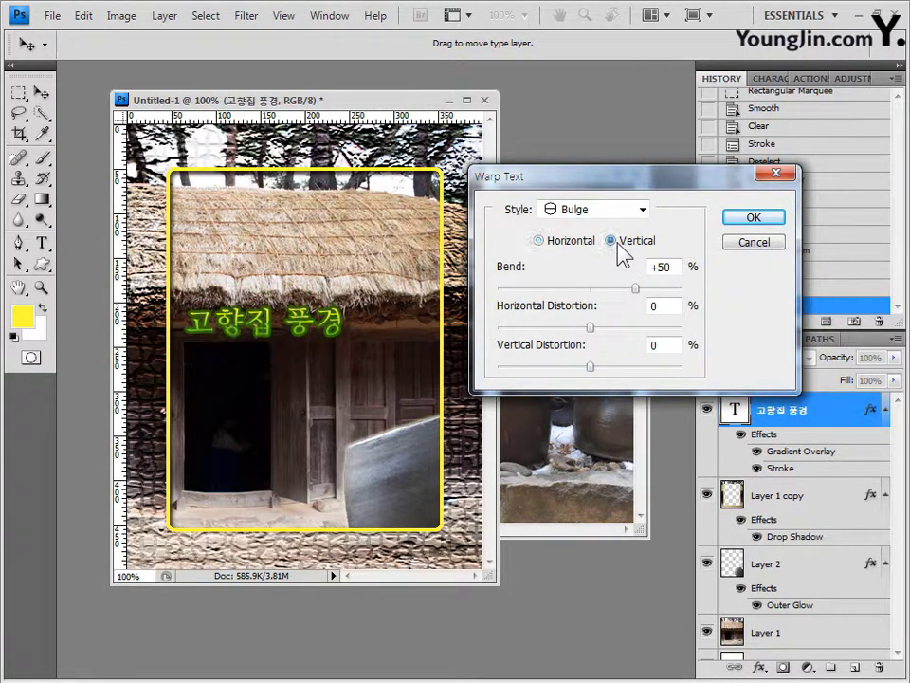
left_click(539, 242)
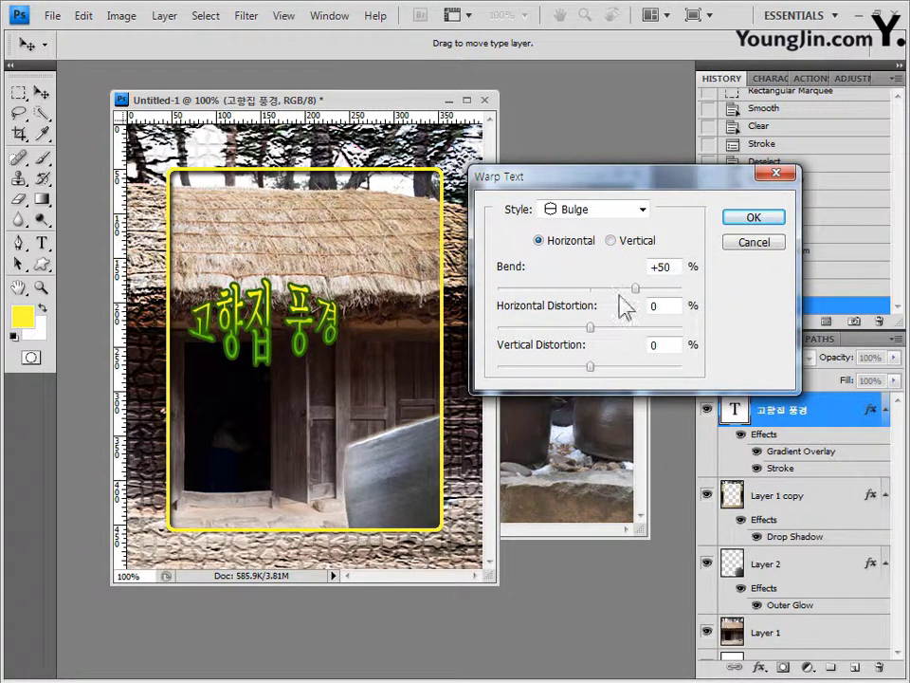
mouse_move(637, 290)
left_mouse_down()
mouse_move(624, 299)
mouse_move(654, 296)
mouse_move(631, 305)
mouse_move(635, 295)
left_mouse_up()
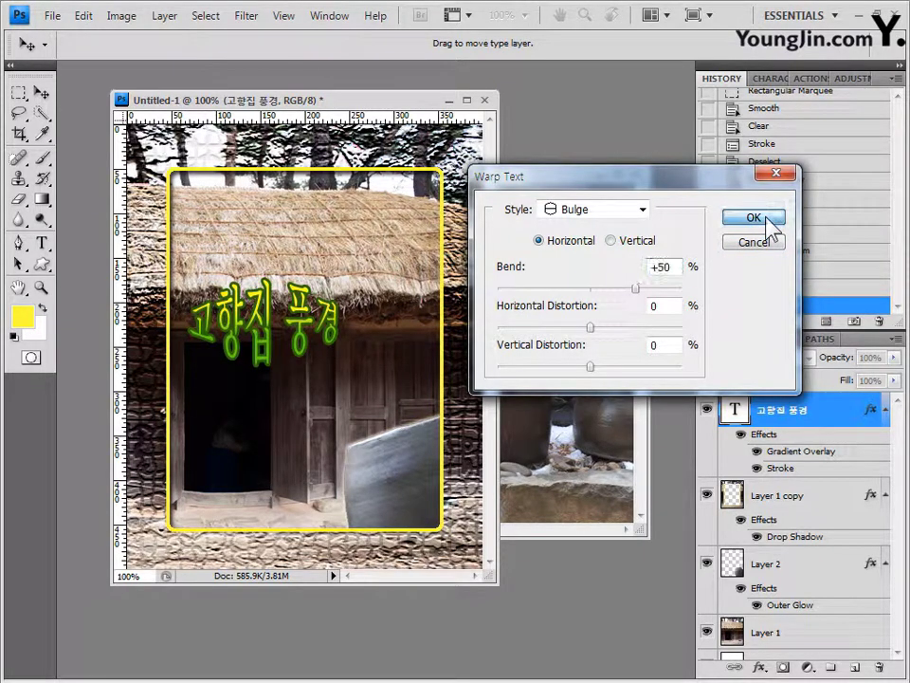
left_click(766, 218)
Step: Close the 농촌-2.jpg jar photo and nudge the warped 고향집 풍경 text slightly left and down under the roof edge
left_click(608, 294)
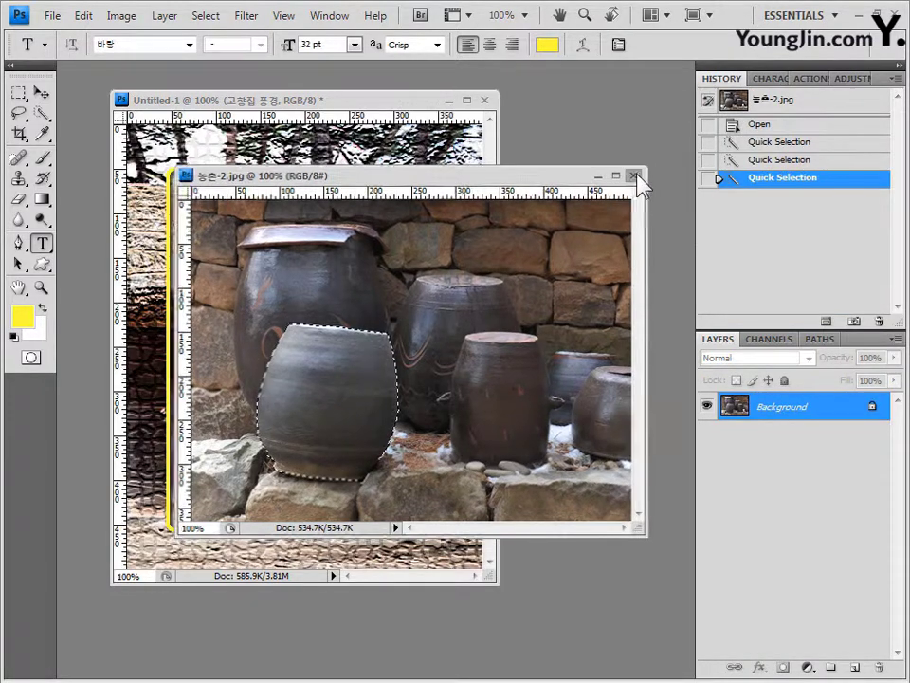
left_click(636, 175)
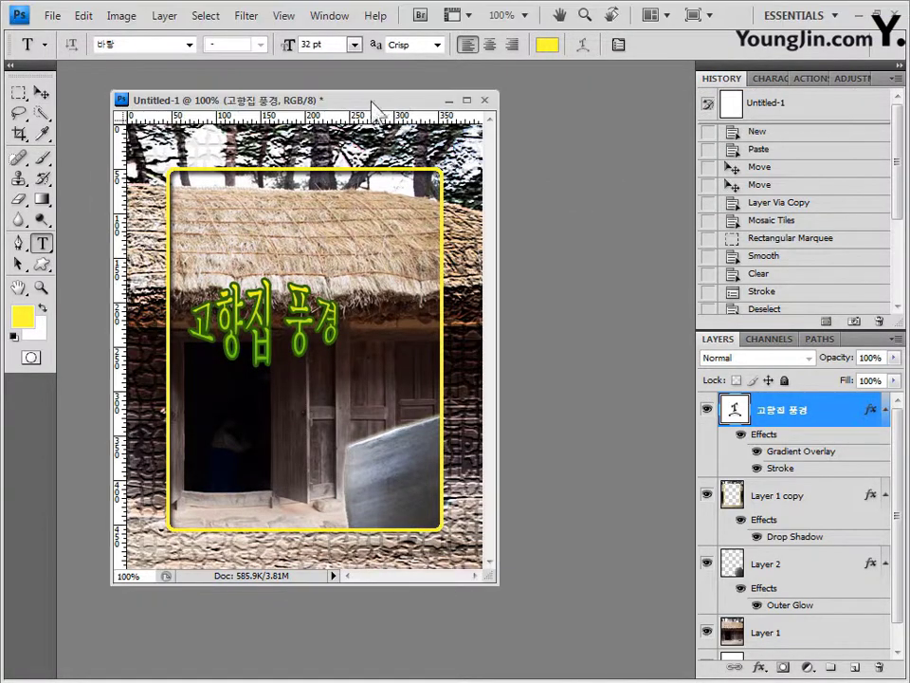
left_click(41, 96)
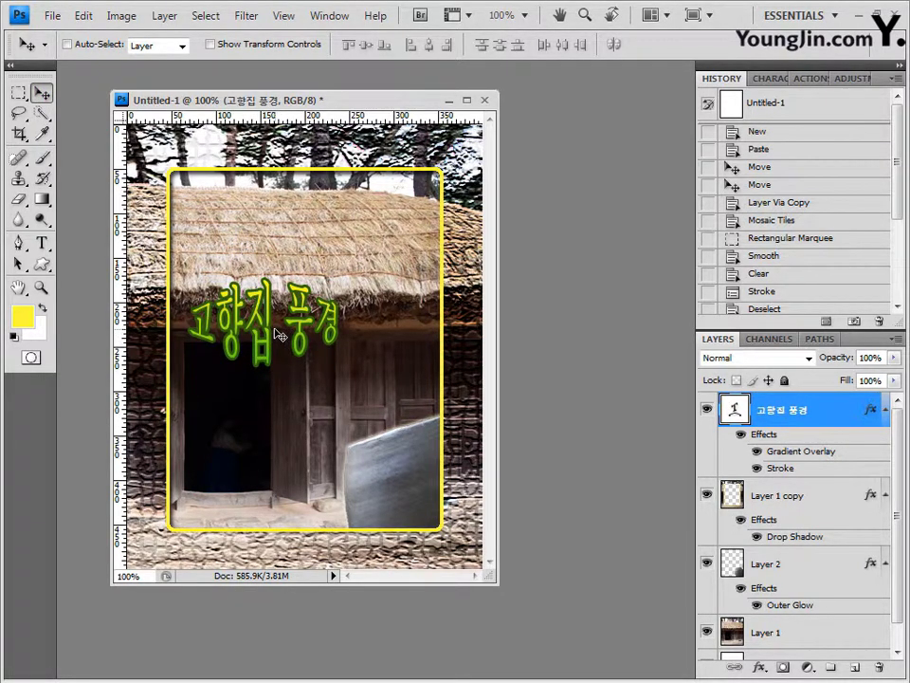
left_click_drag(280, 333, 275, 330)
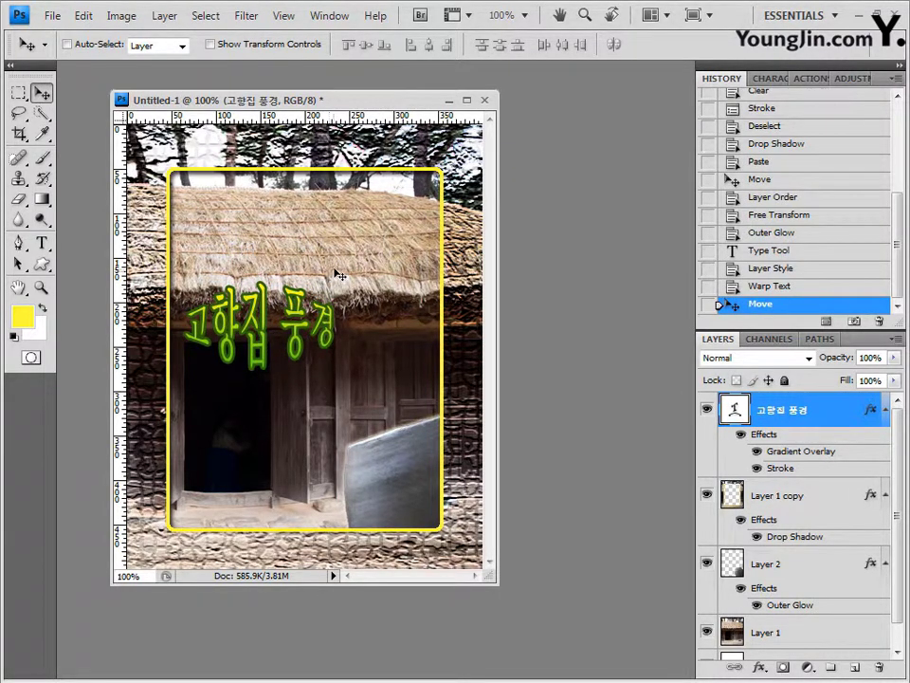